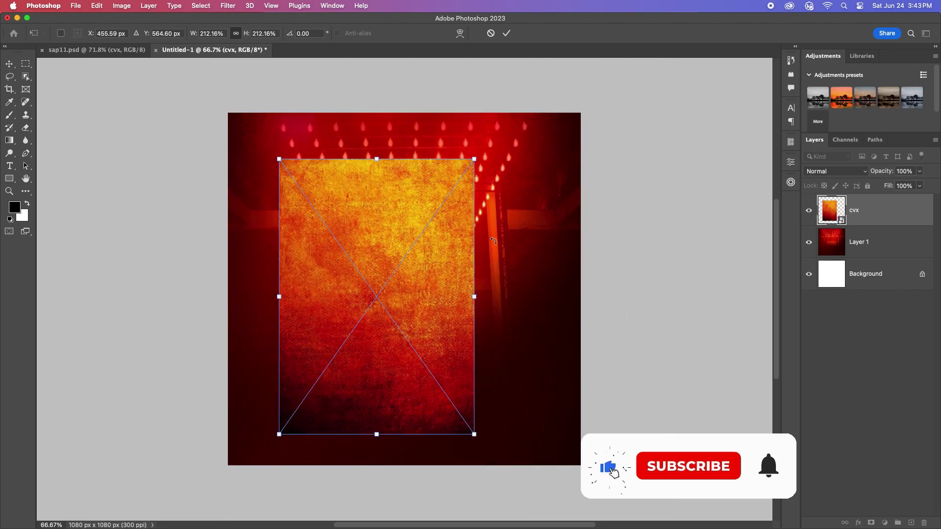
Step: Stretch the cvx texture over the whole canvas and blend it with Darker Color
drag(538, 162, 291, 498)
key(ctrl+z)
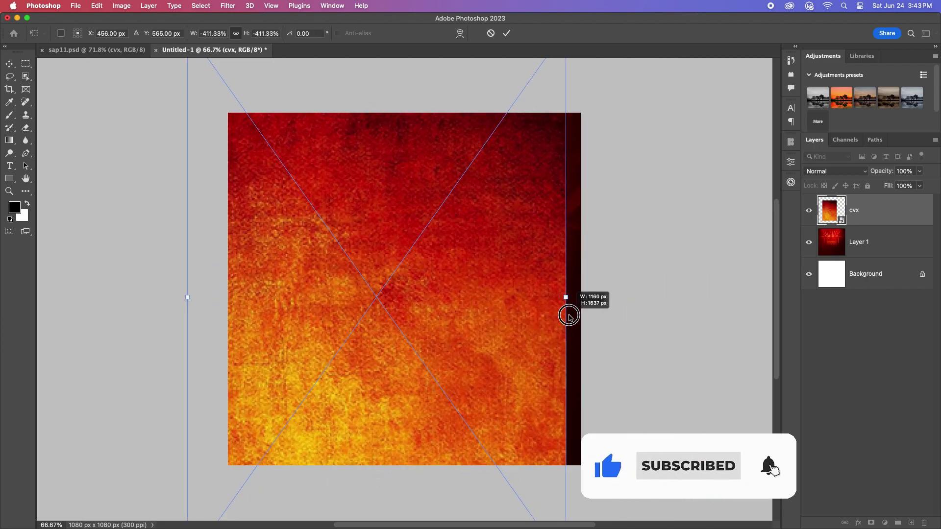
drag(567, 315, 496, 339)
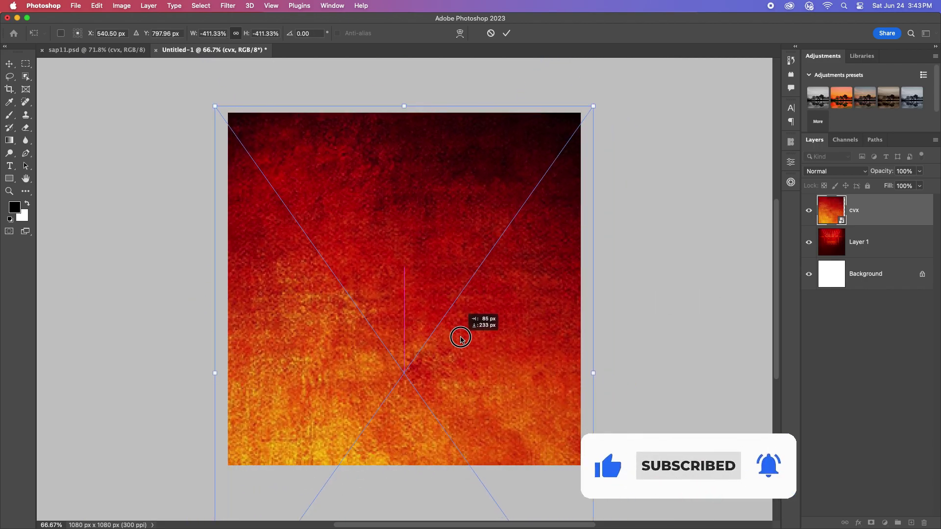
key(Return)
click(855, 171)
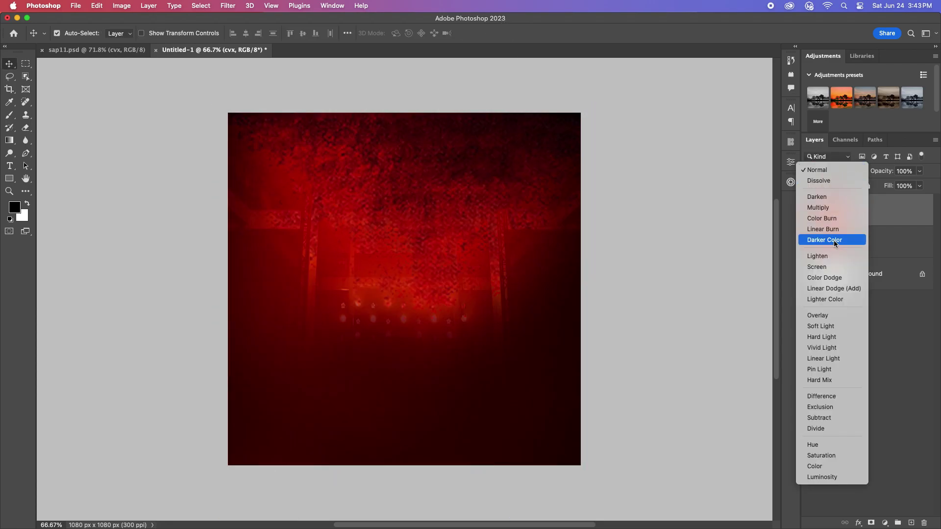
click(833, 240)
Step: Soften the texture with a ~7.4 px Gaussian Blur, then switch to sap11.psd
click(225, 8)
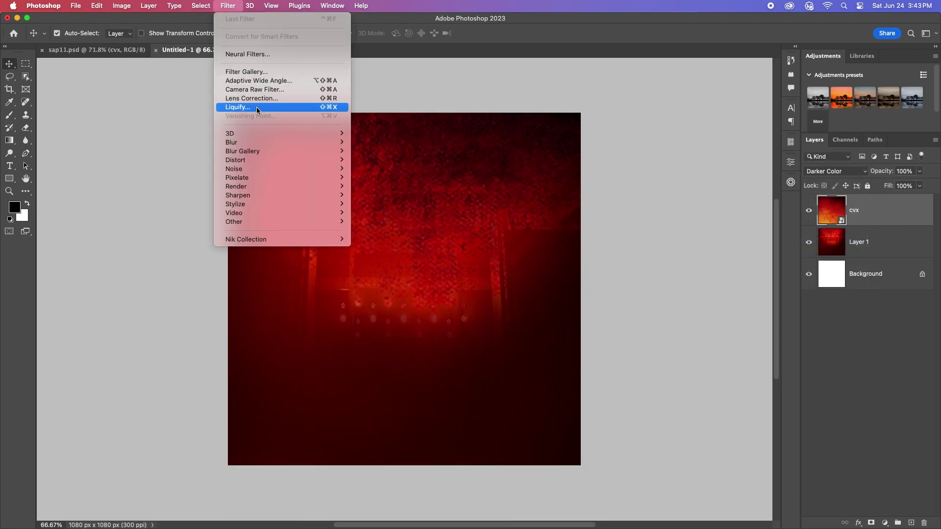
mouse_move(245, 145)
click(387, 179)
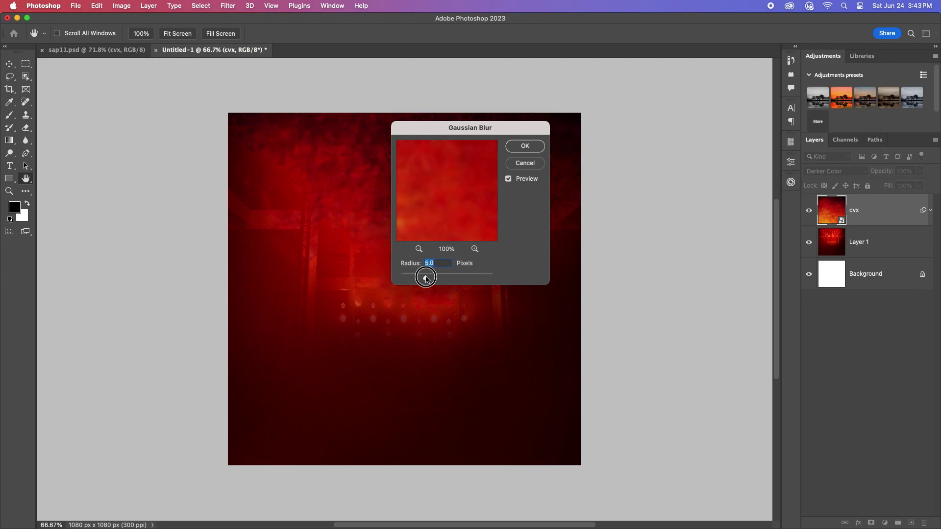
drag(439, 123, 583, 185)
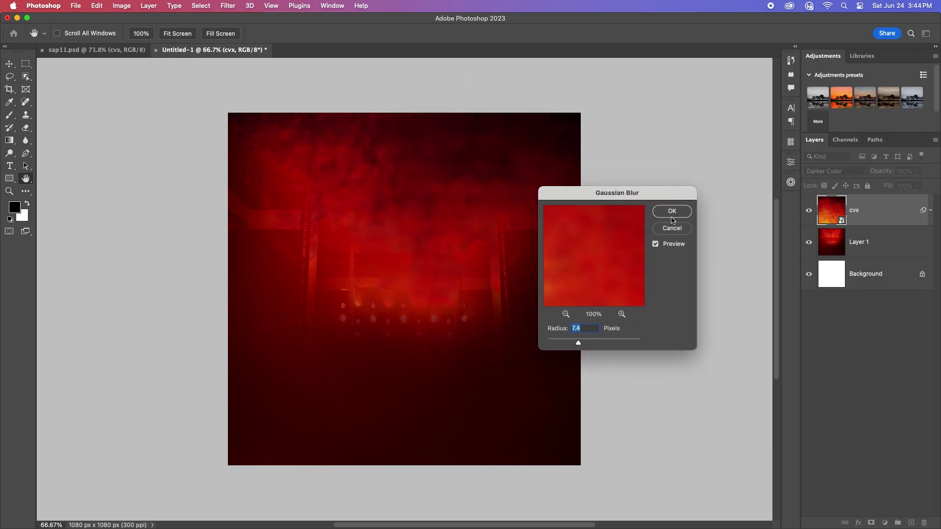
key(Return)
click(123, 49)
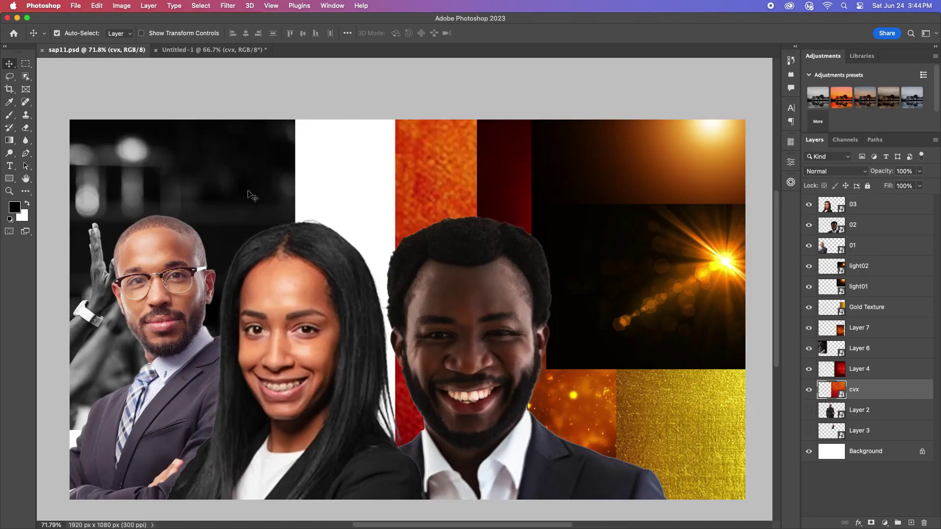
Step: Bring the raised-hands crowd photo from sap11.psd into Untitled-1 and position it near the top
drag(195, 163, 296, 124)
drag(451, 276, 413, 157)
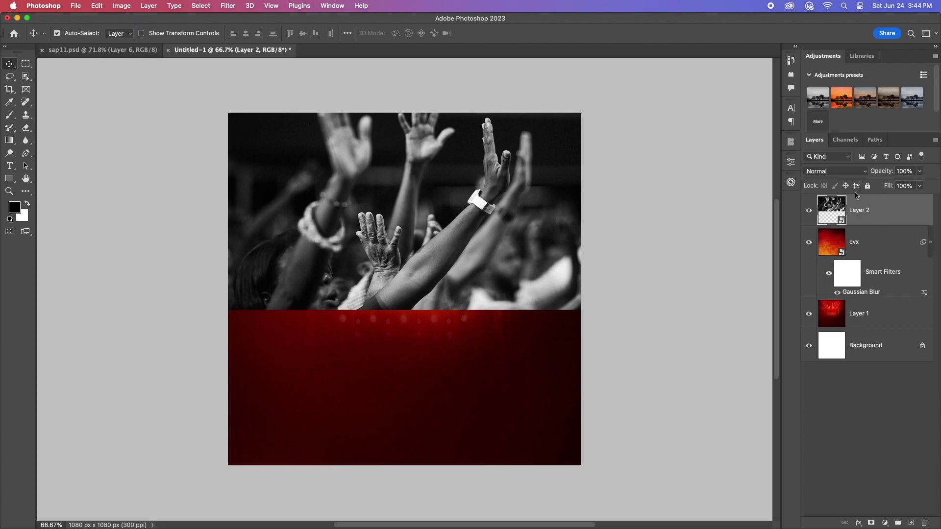
click(840, 171)
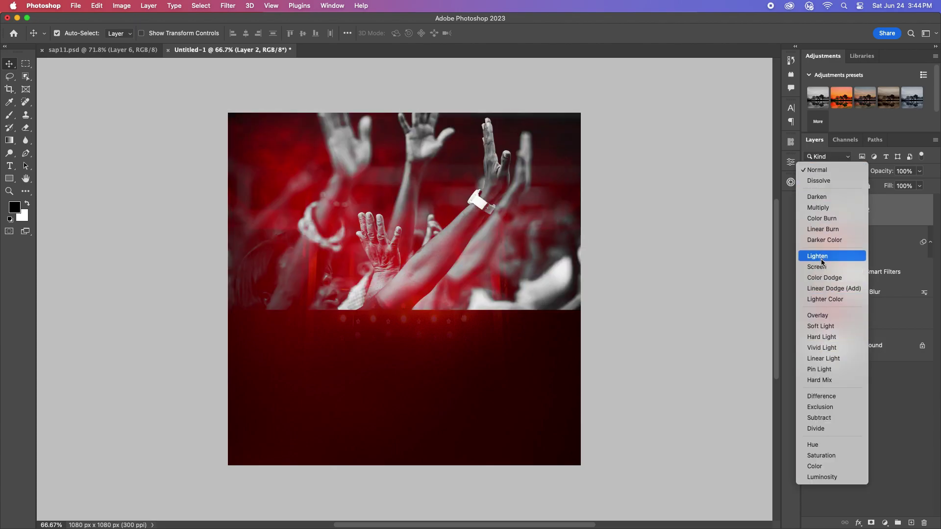
click(822, 268)
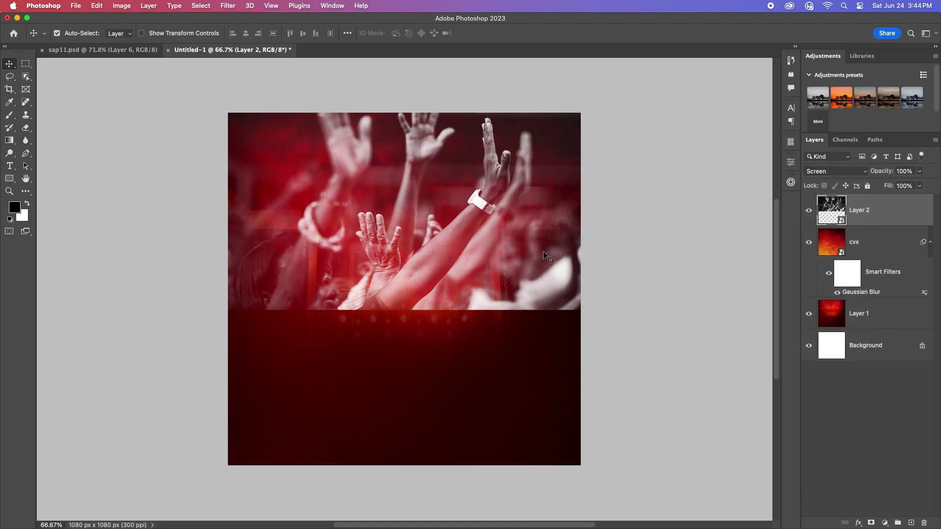
mouse_move(497, 227)
mouse_down()
mouse_move(503, 254)
mouse_move(507, 247)
mouse_up()
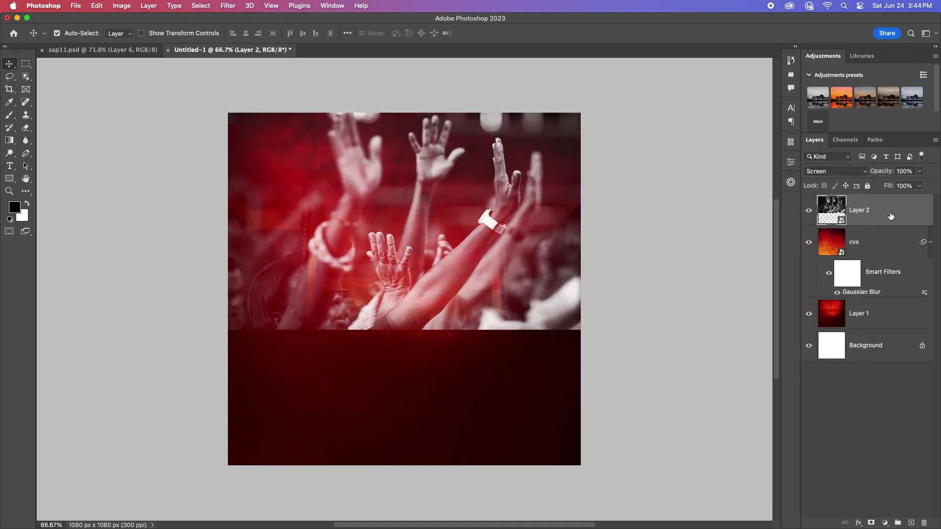
Step: Set the crowd photo to Soft Light blending and add a layer mask
click(834, 170)
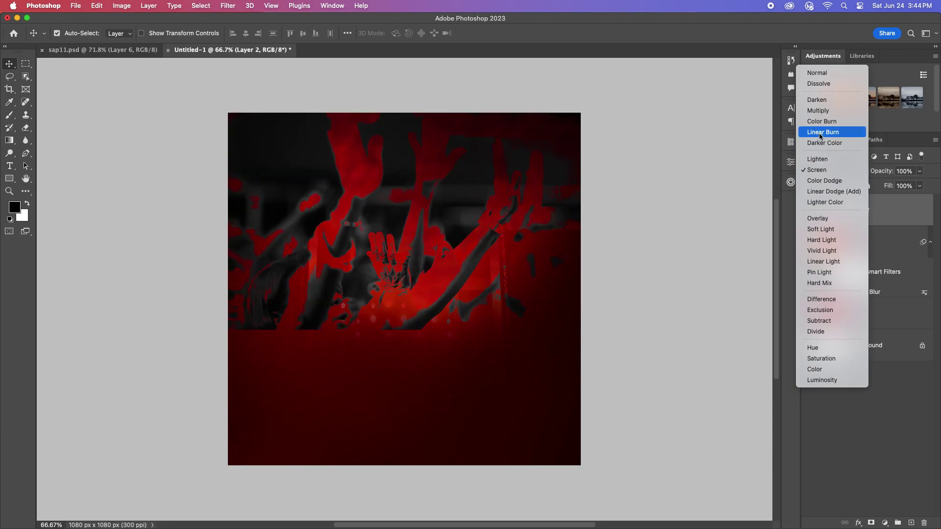
click(836, 233)
click(870, 523)
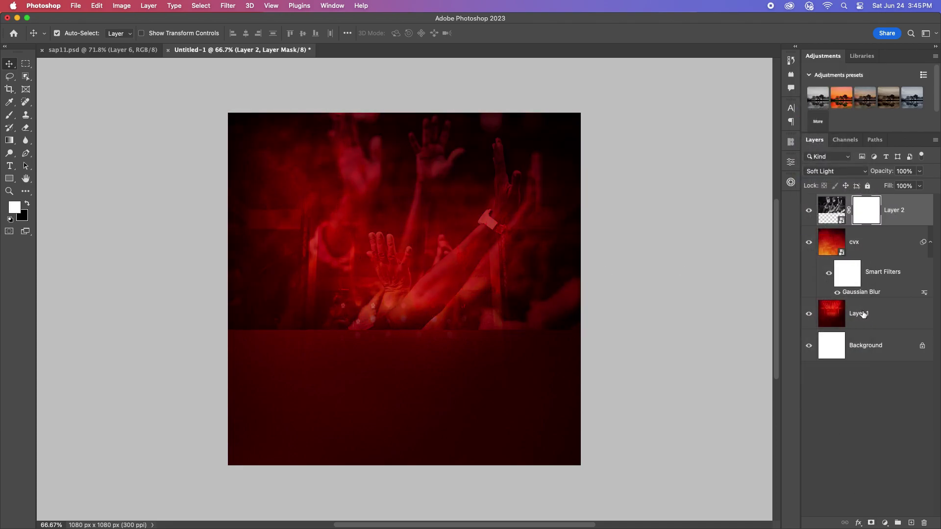
Step: Paint black across the bottom of Layer 2's mask with a 600 px soft brush
key(b)
key(bracketright)
key(bracketright)
key(bracketright)
key(bracketright)
key(bracketright)
key(bracketright)
key(bracketright)
key(bracketright)
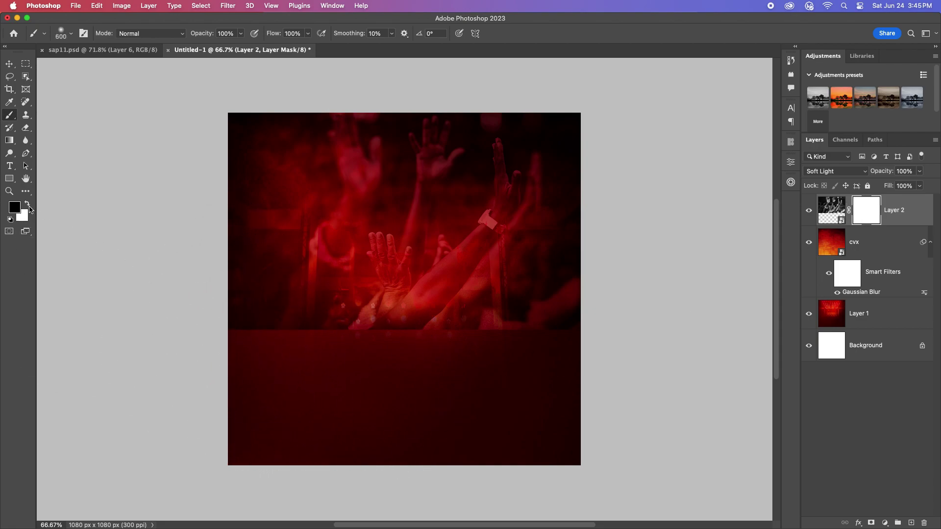
drag(596, 336, 185, 385)
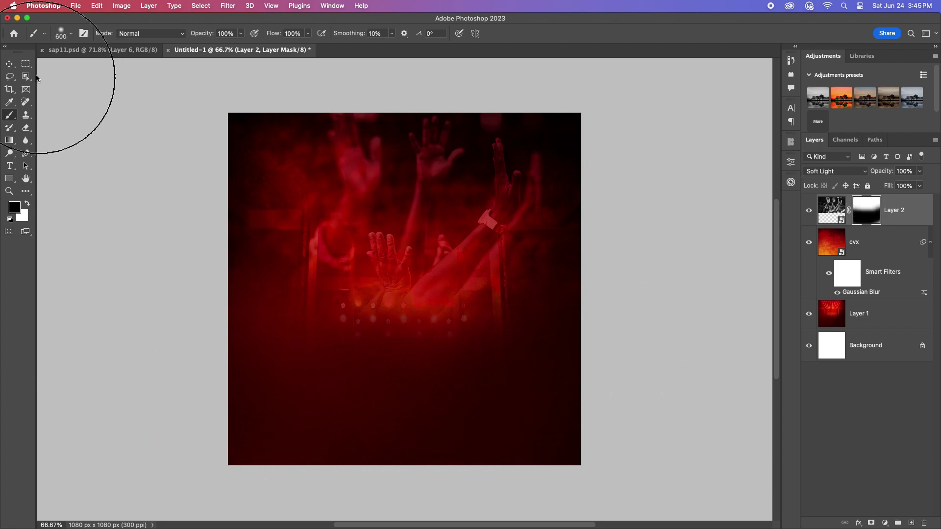
key(v)
click(832, 210)
click(885, 523)
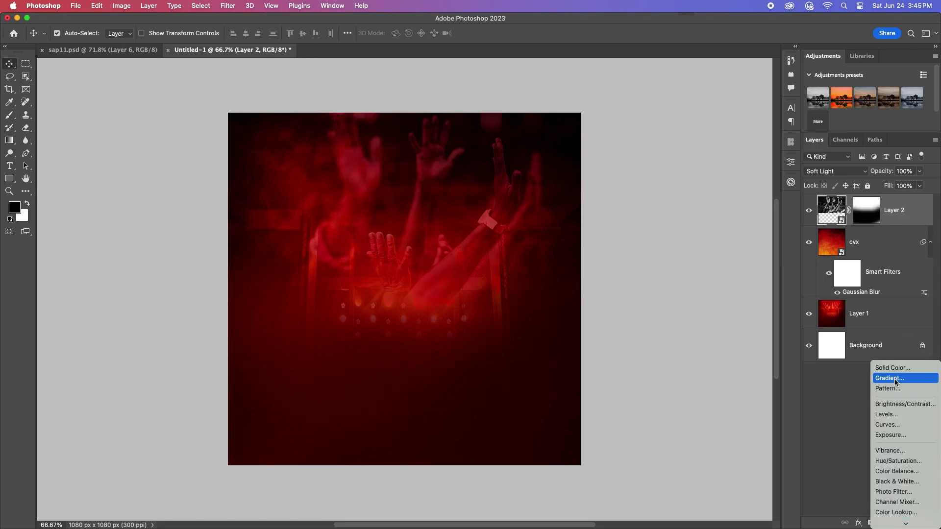
Step: Add a black-to-transparent Gradient Fill layer, with the transparent stop at location 64
click(895, 382)
drag(455, 216, 529, 206)
click(534, 227)
click(566, 292)
drag(566, 293, 496, 290)
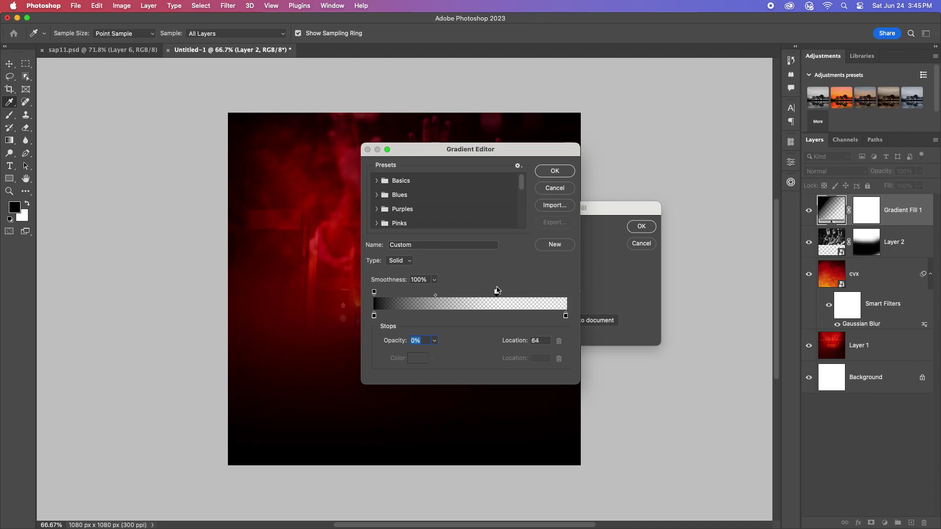
drag(374, 293, 393, 293)
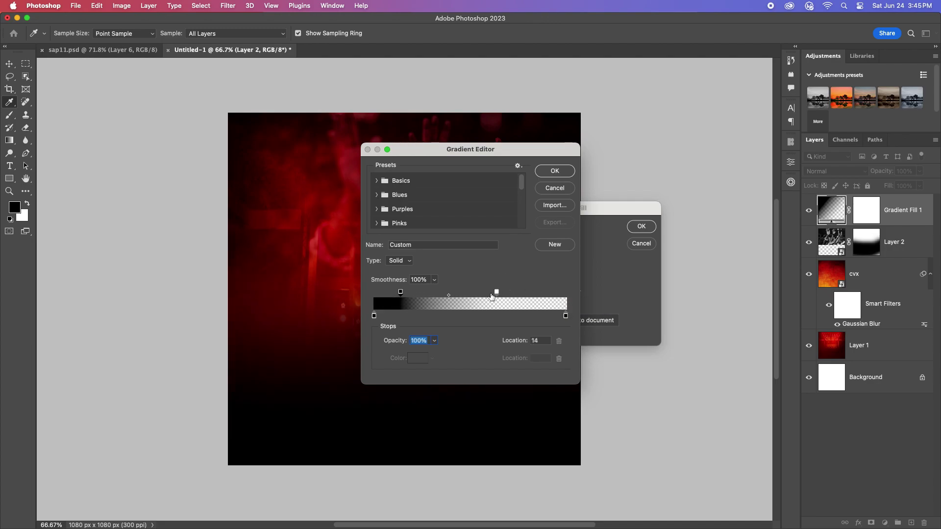
drag(466, 150, 722, 231)
key(Return)
key(Return)
Step: Group Layer 1 through Gradient Fill 1 into a group named BG
scroll(451, 278, up, 1)
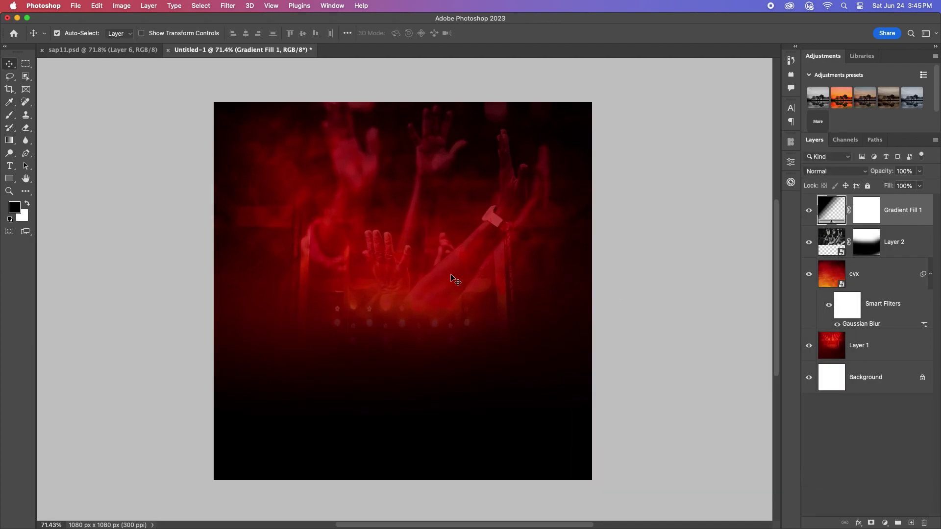
click(903, 345)
shift+click(902, 216)
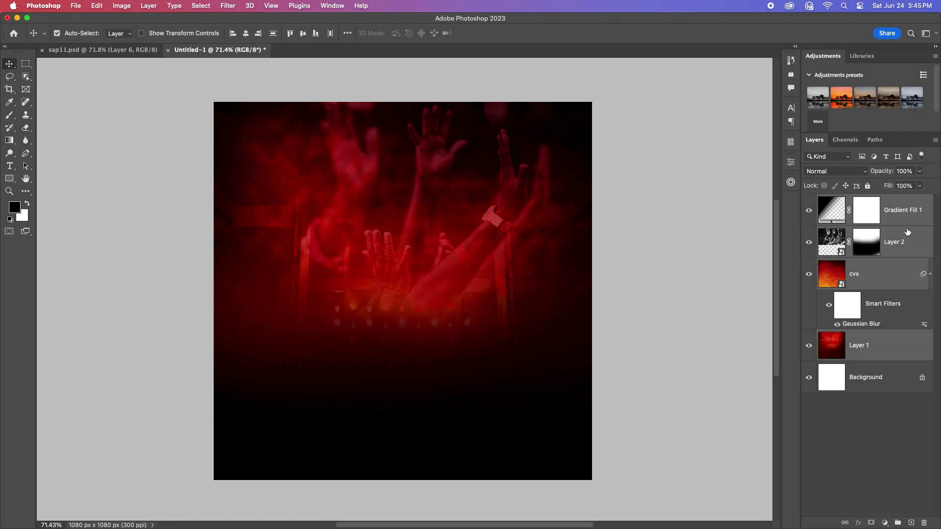
click(899, 523)
key(Return)
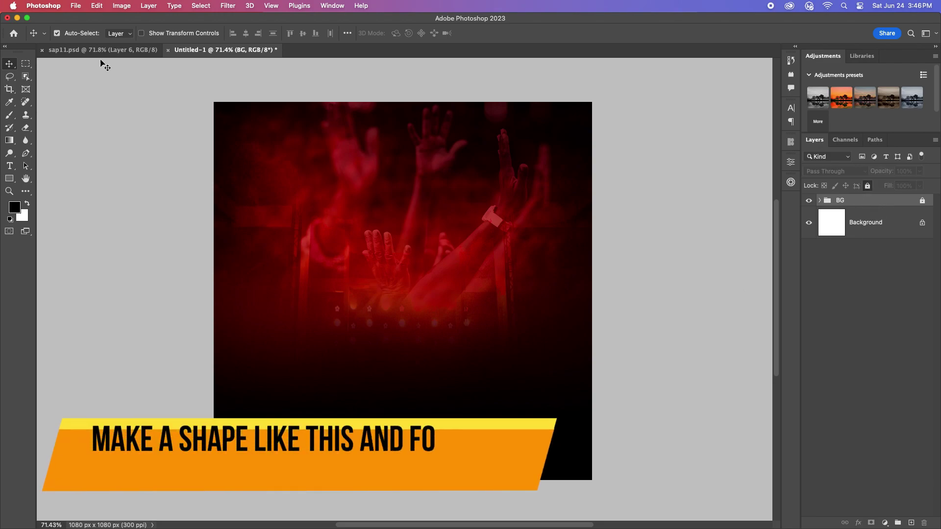
Step: Draw a circle in the upper left and fill it golden yellow #f4a909
click(9, 178)
click(44, 187)
drag(341, 217, 521, 398)
key(v)
drag(394, 304, 334, 232)
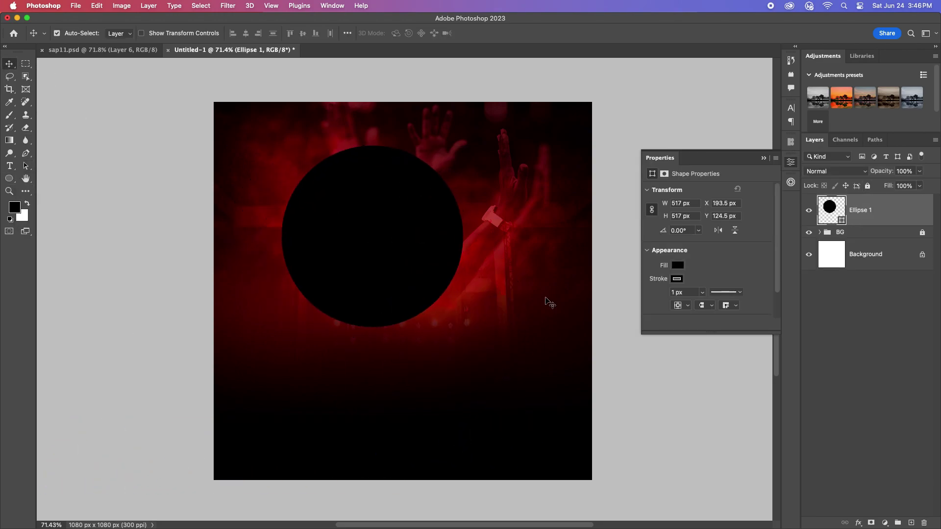
click(677, 279)
click(677, 279)
double_click(841, 222)
click(465, 207)
drag(484, 310, 483, 314)
key(Return)
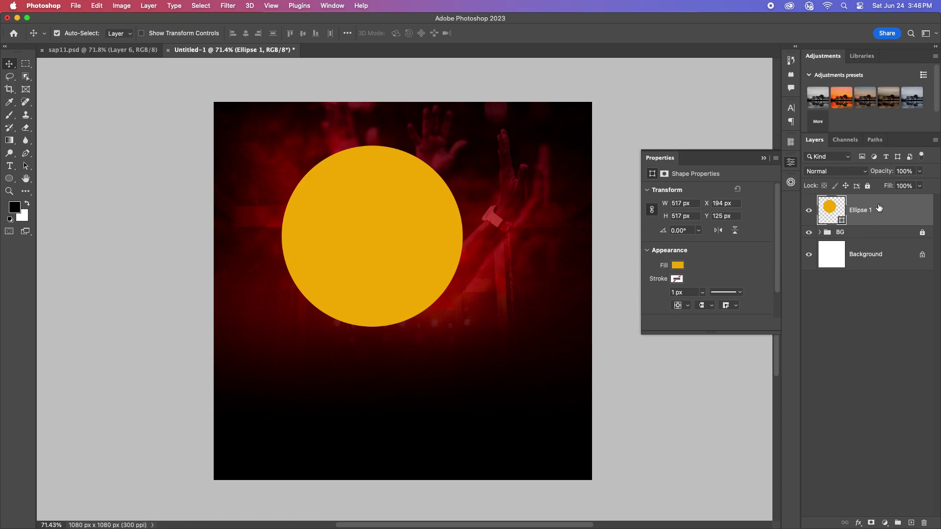
Step: Move the yellow circle further left, enlarge it to about 611 px, and duplicate it
drag(397, 230, 374, 229)
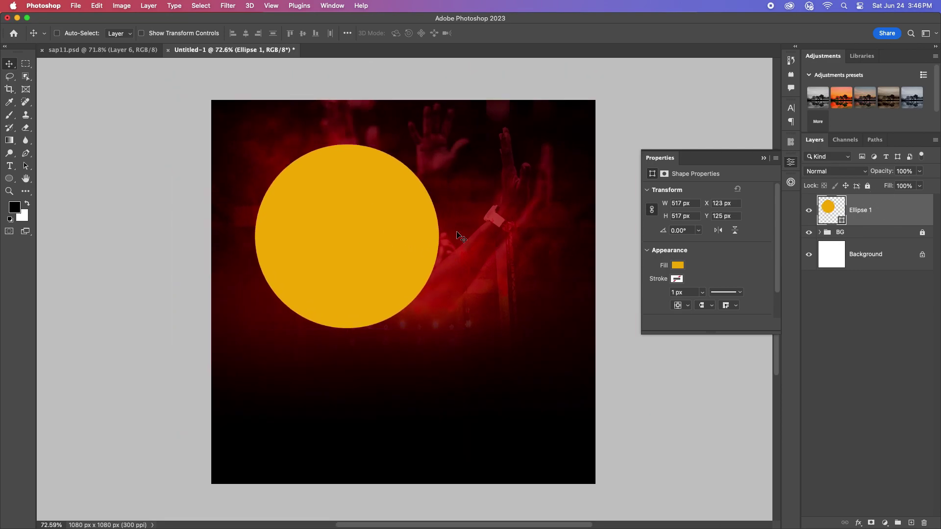
key(super+t)
drag(438, 236, 422, 235)
click(539, 33)
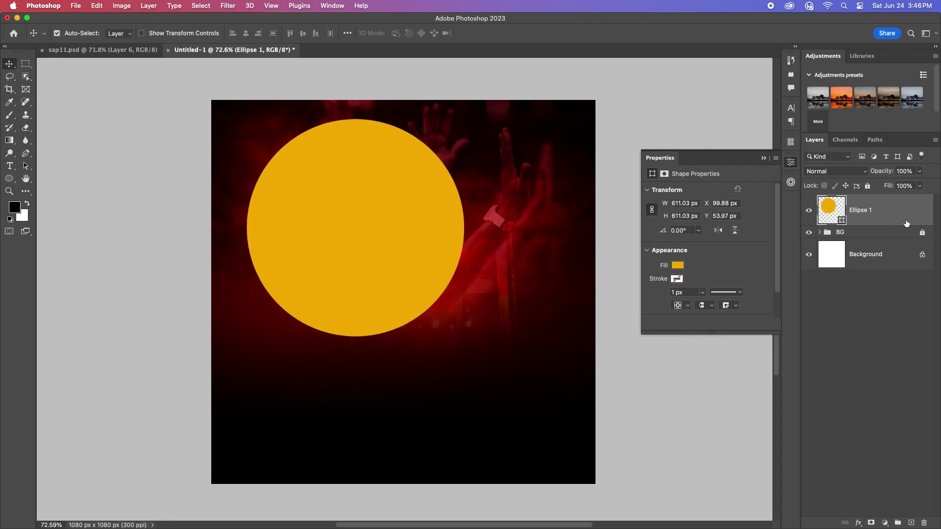
key(super+j)
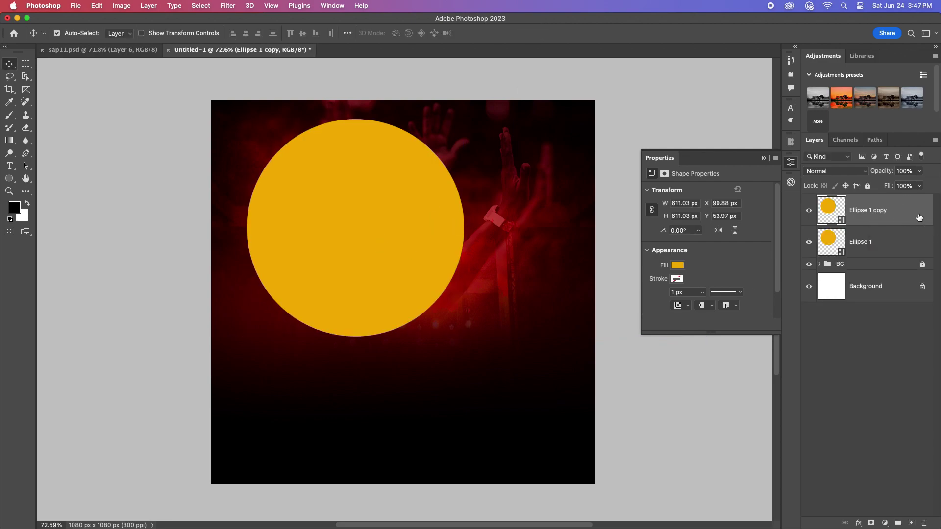
Step: Shrink the circle copy to 499 px and make it an unfilled circle path
key(super+t)
drag(463, 228, 443, 225)
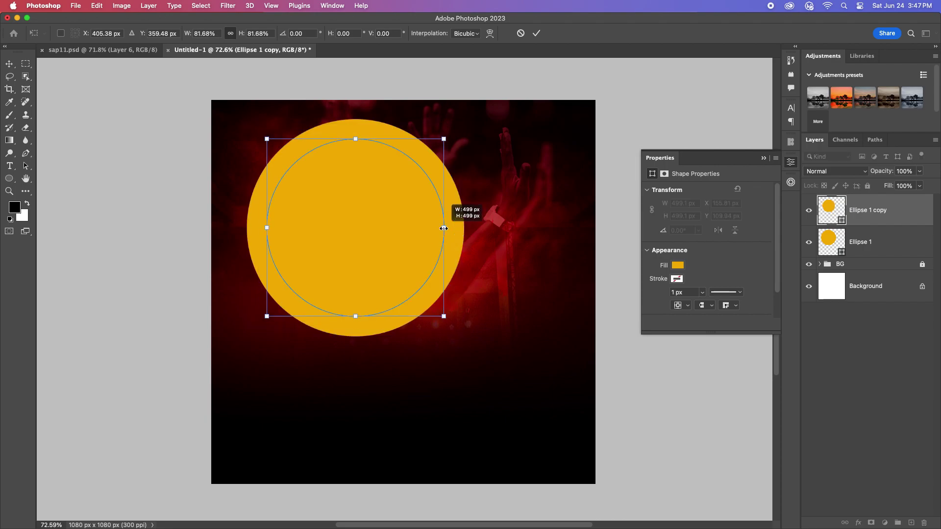
key(Return)
double_click(841, 221)
click(340, 209)
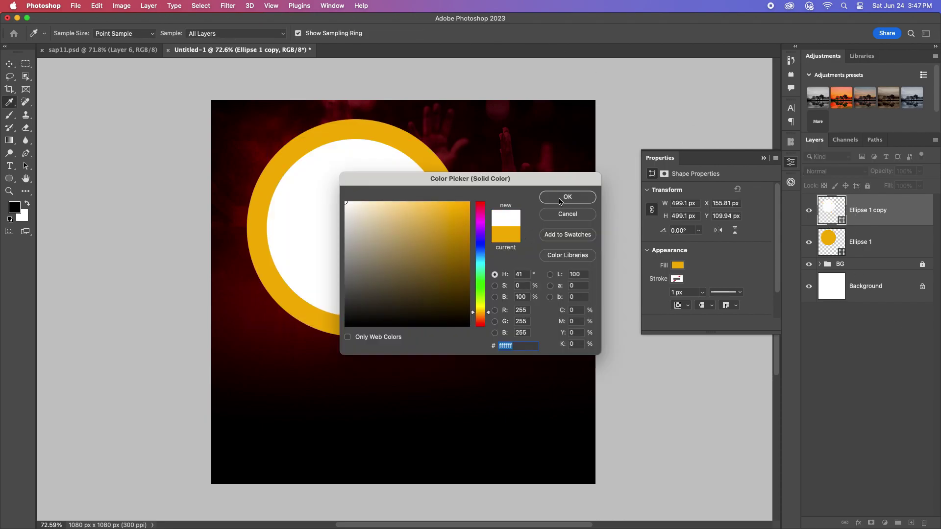
click(562, 194)
click(678, 265)
click(652, 282)
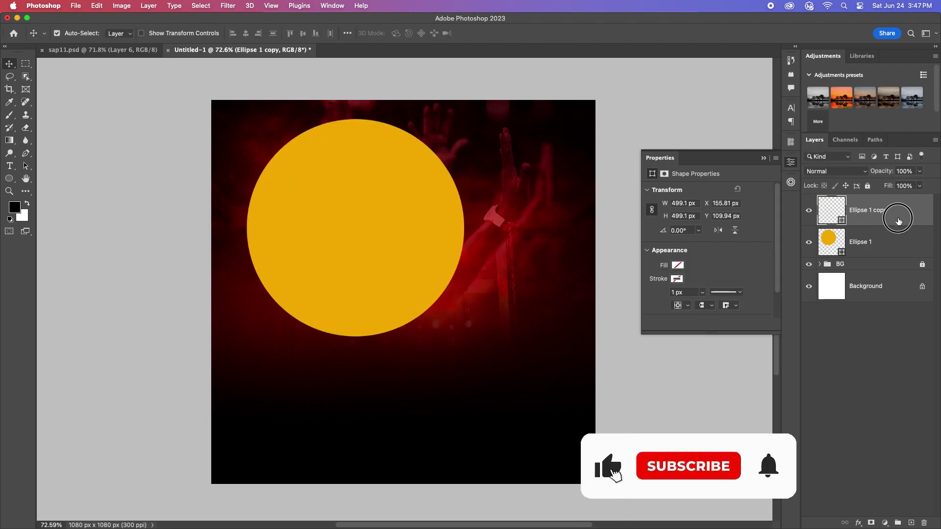
Step: Duplicate the gold circle again, scale it to about 335 px, and fill it deep blue
click(888, 252)
key(super+j)
drag(888, 251, 897, 214)
key(super+t)
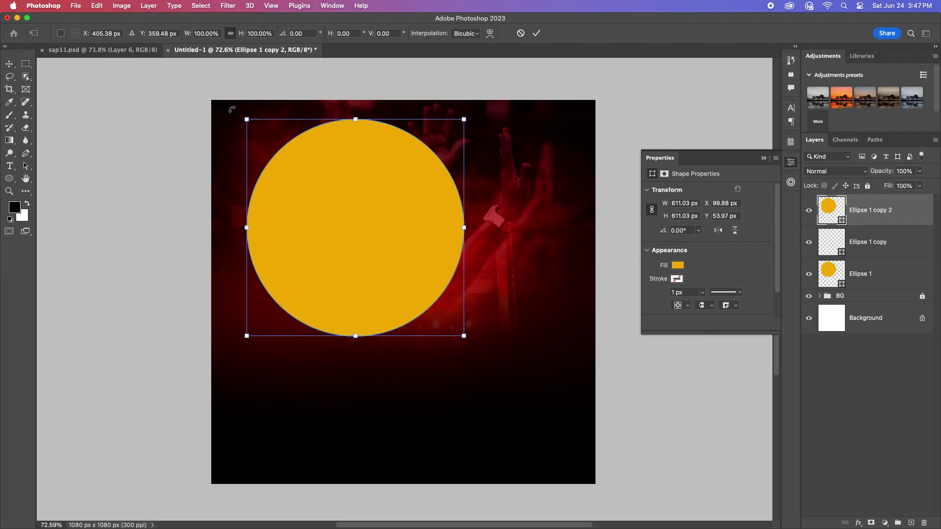
drag(465, 227, 445, 249)
key(Return)
double_click(842, 226)
click(480, 239)
key(Return)
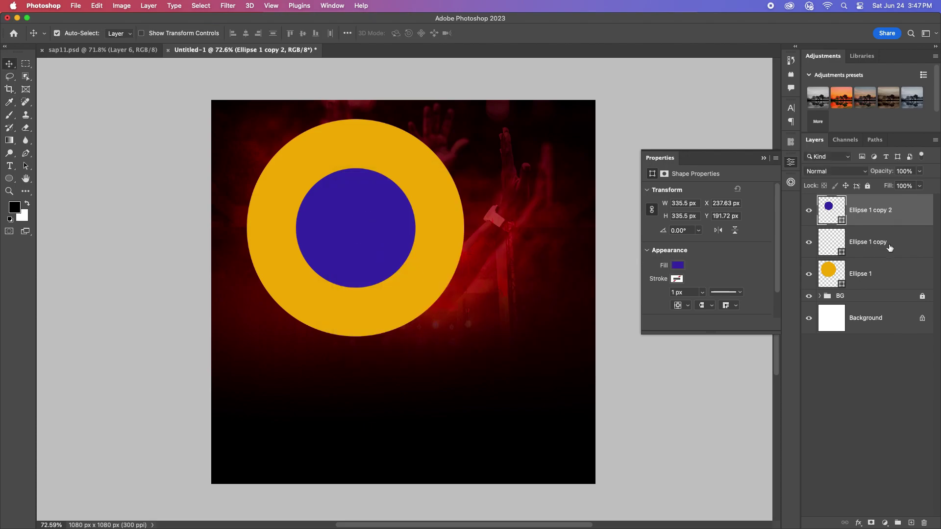
click(889, 247)
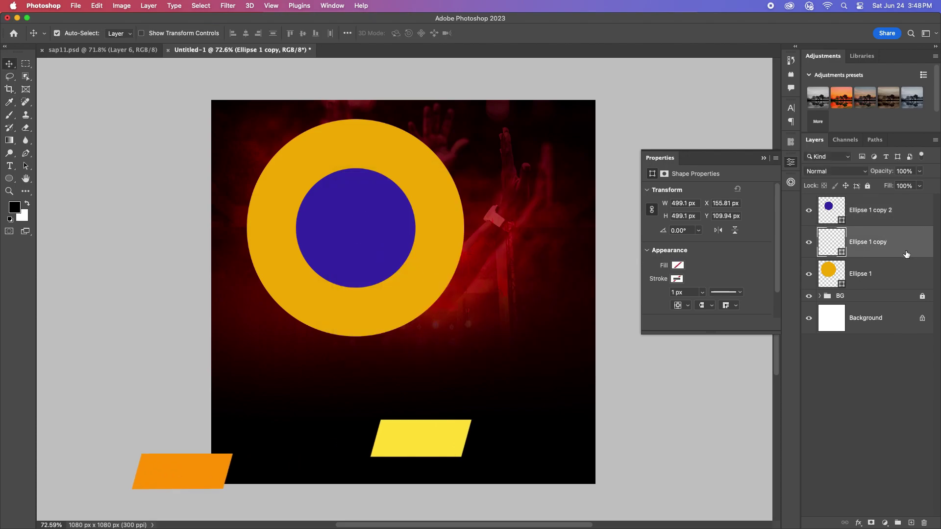
Step: Type 'FRESH FIRE & DELIVERACE NIGHT' along the unfilled circle path
key(t)
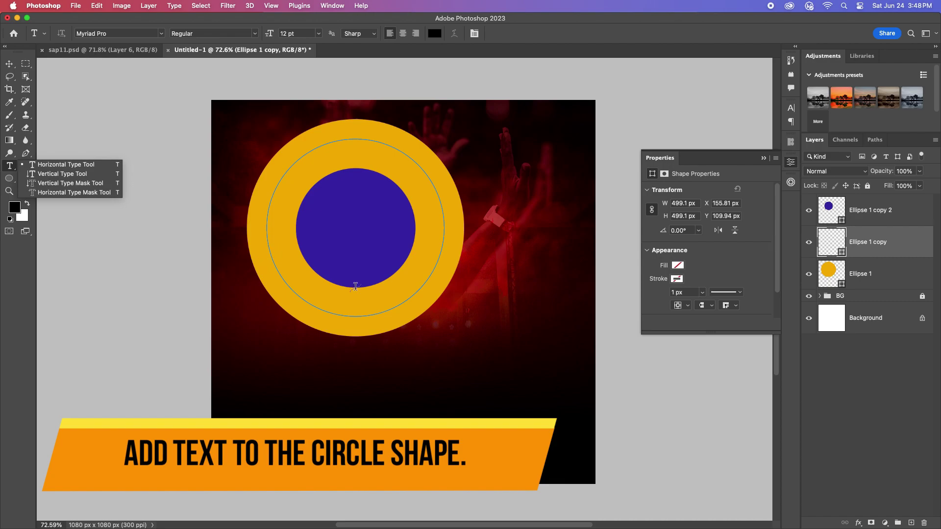
click(270, 257)
text(FRES)
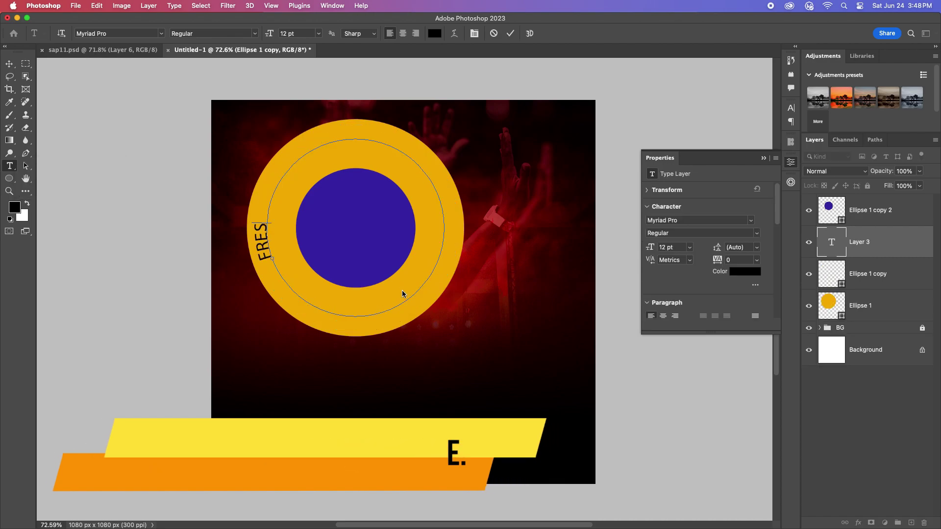
text(H FIRE & DELIVERACE NIGHT)
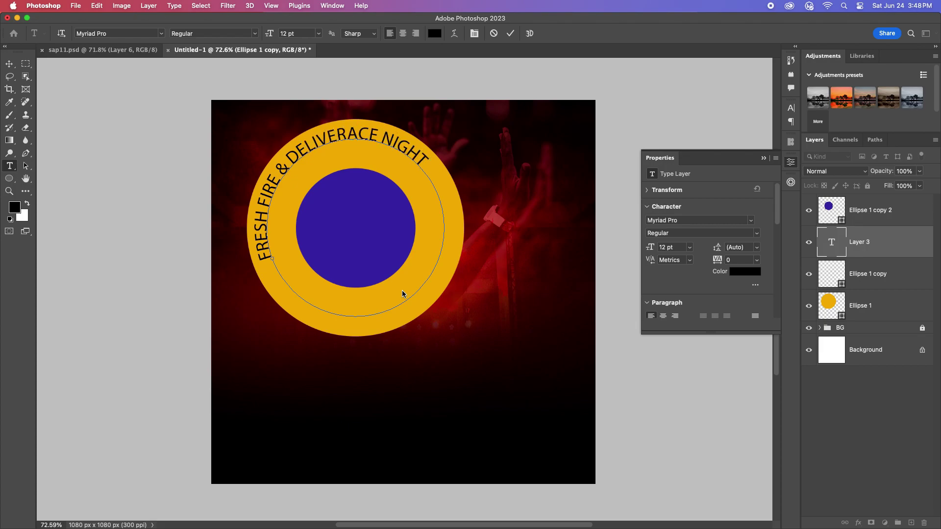
key(Escape)
key(v)
Step: Set the curved text's font to Poppins Bold
click(790, 108)
click(686, 122)
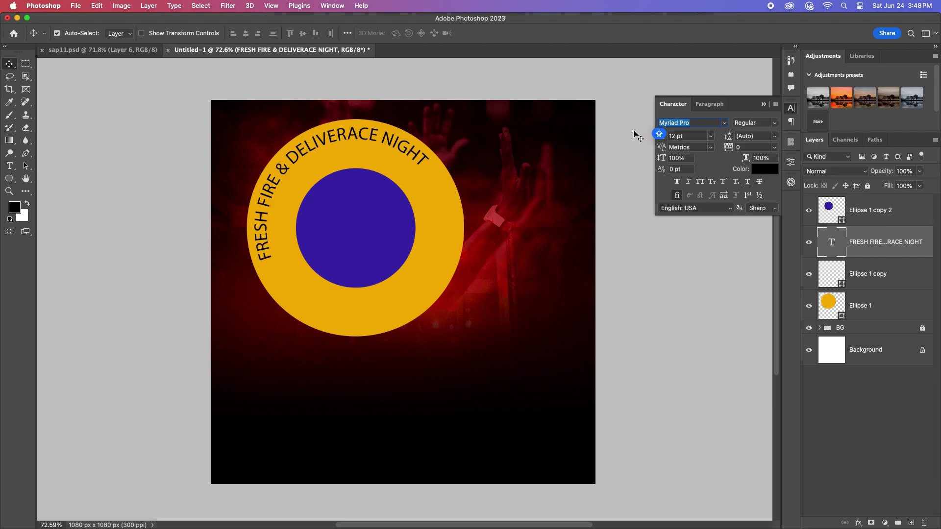
text(Poppins)
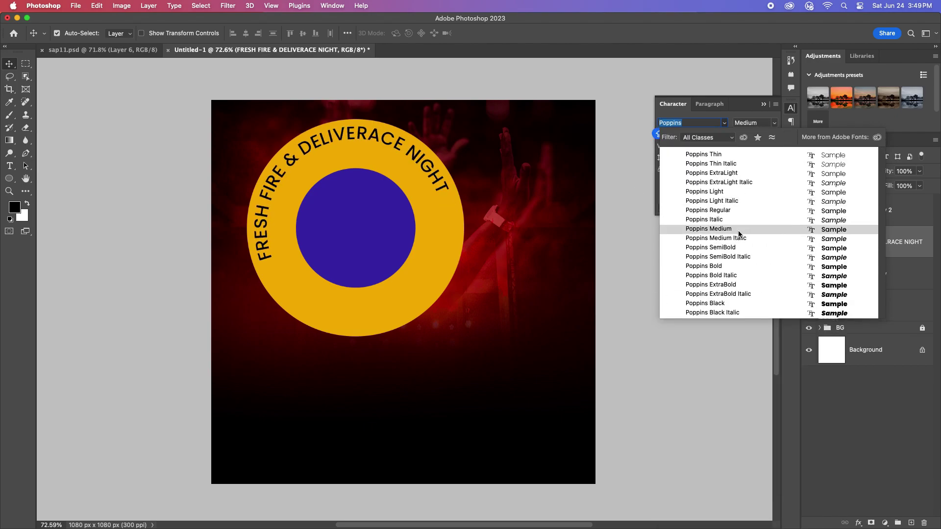
click(703, 266)
Step: Hide the blue inner circle and select the curved title text
key(p)
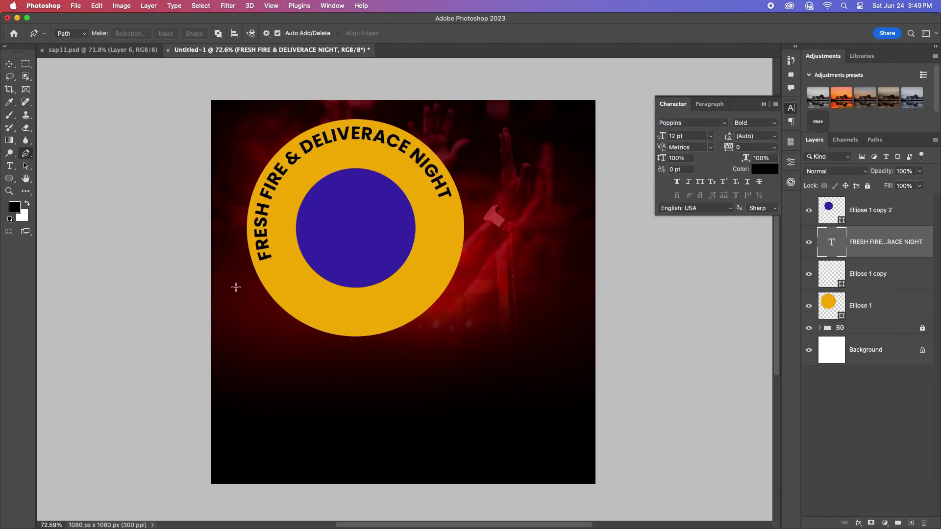
click(9, 165)
scroll(707, 258, up, 2)
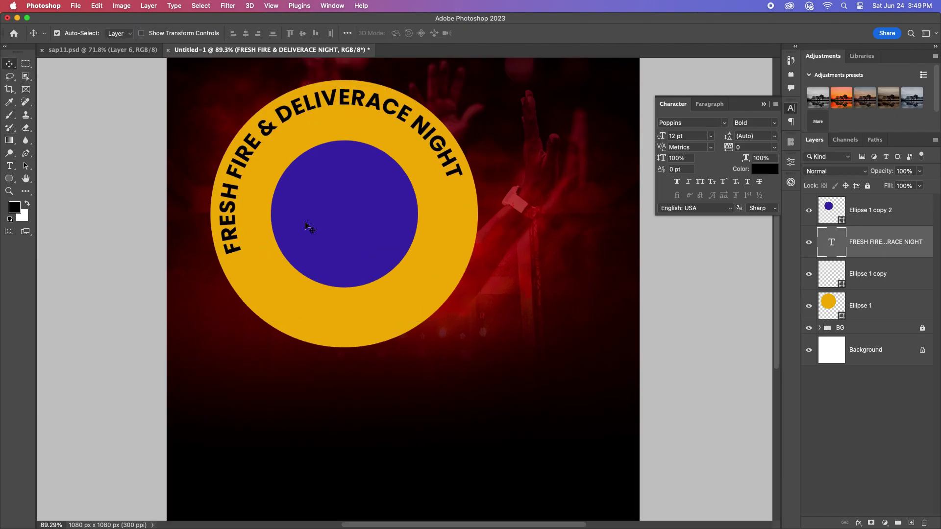
click(249, 246)
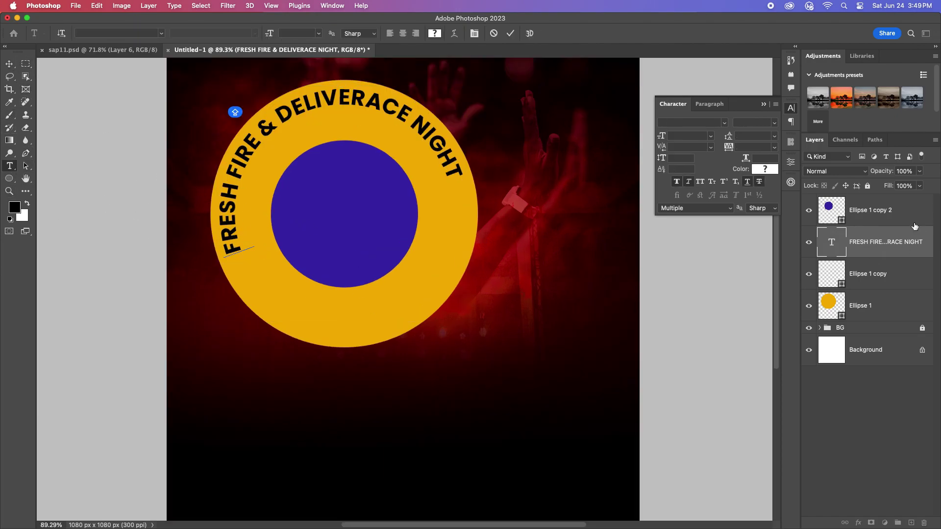
key(Escape)
key(v)
click(809, 211)
double_click(236, 216)
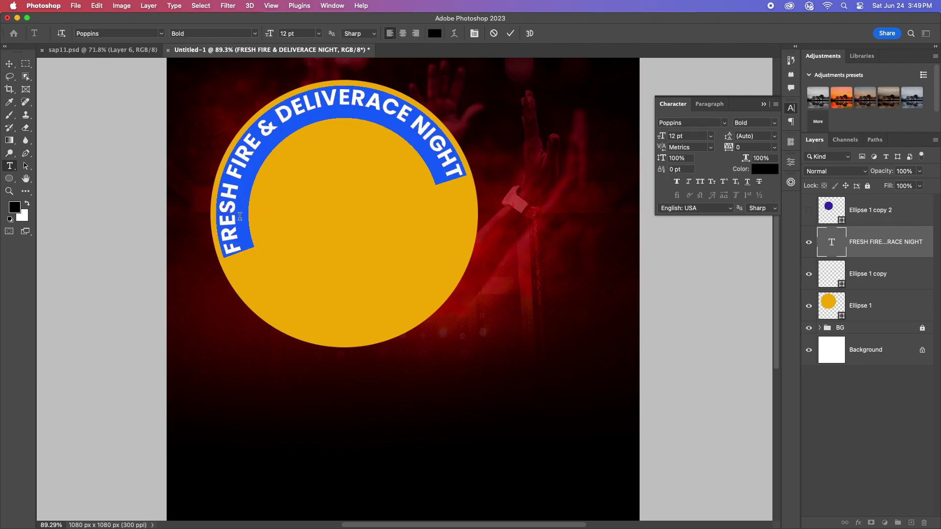
click(509, 35)
key(v)
scroll(297, 132, down, 2)
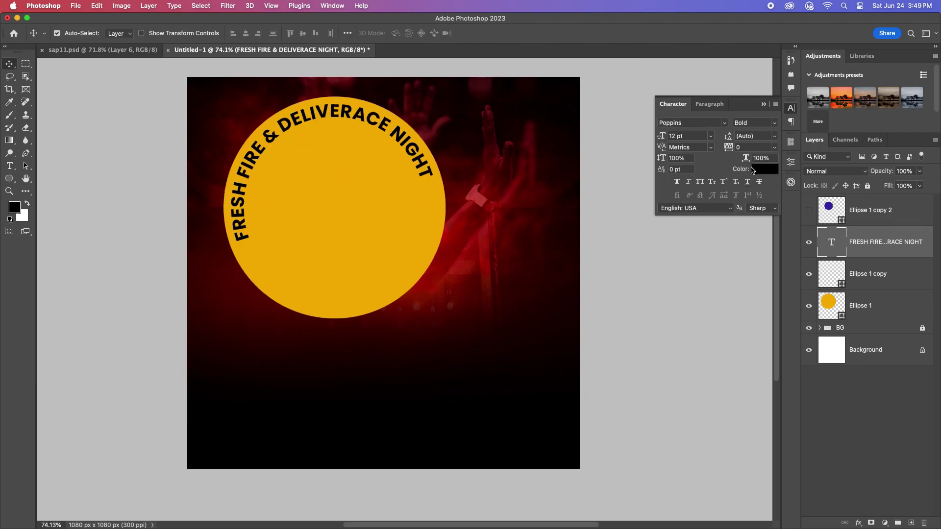
Step: Set the curved title to 10 pt with letter spacing 75
click(711, 136)
click(681, 187)
click(774, 147)
click(749, 269)
click(774, 146)
click(754, 284)
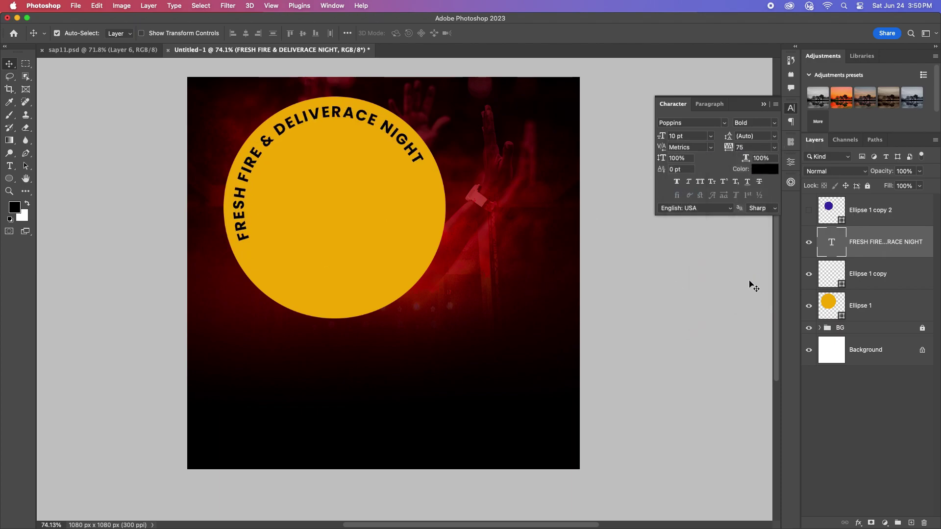
scroll(269, 177, up, 1)
double_click(841, 230)
key(Escape)
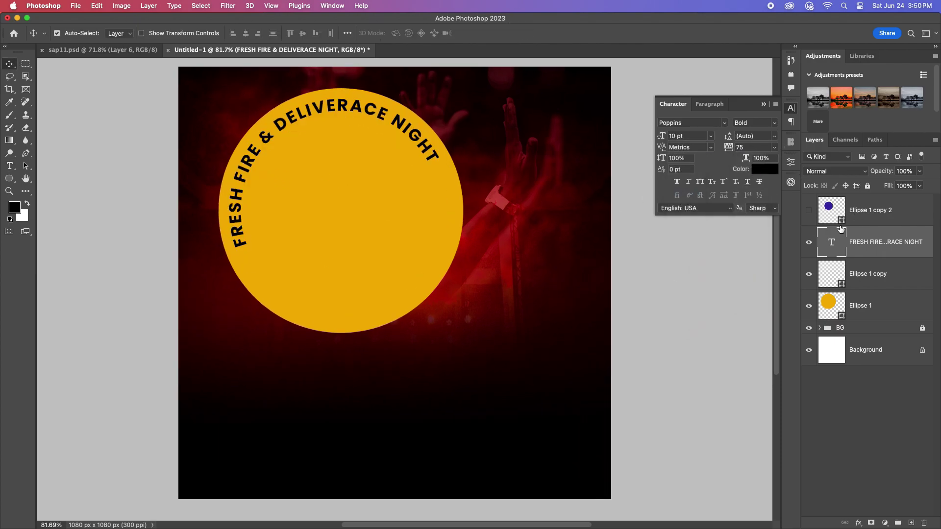
Step: Adjust the text's start and end points so the title arcs along the ring's top
click(897, 277)
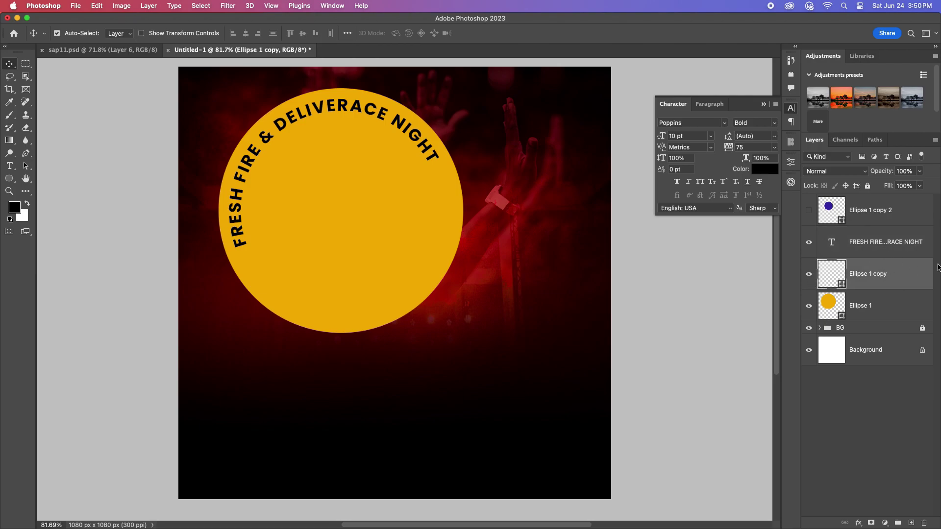
key(t)
click(246, 243)
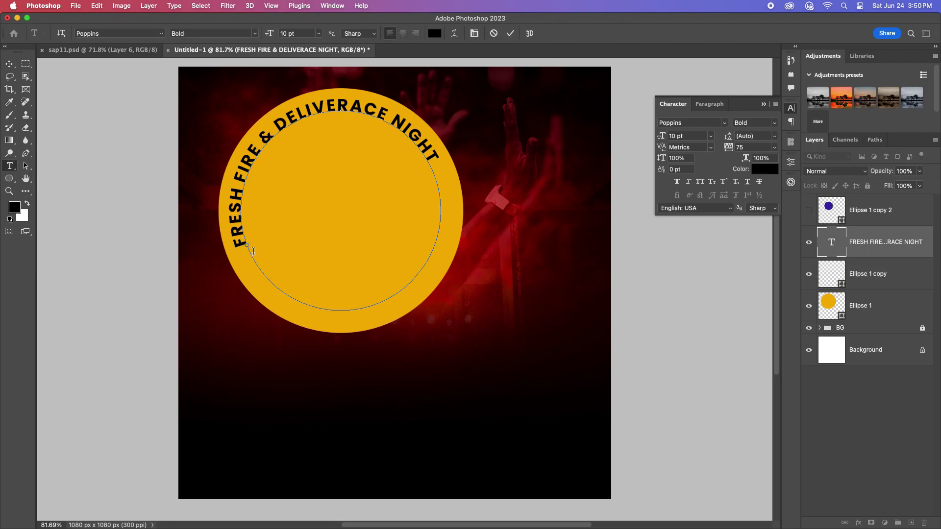
mouse_move(248, 245)
mouse_down()
mouse_move(242, 197)
mouse_move(273, 109)
mouse_move(451, 214)
mouse_up()
scroll(247, 246, up, 6)
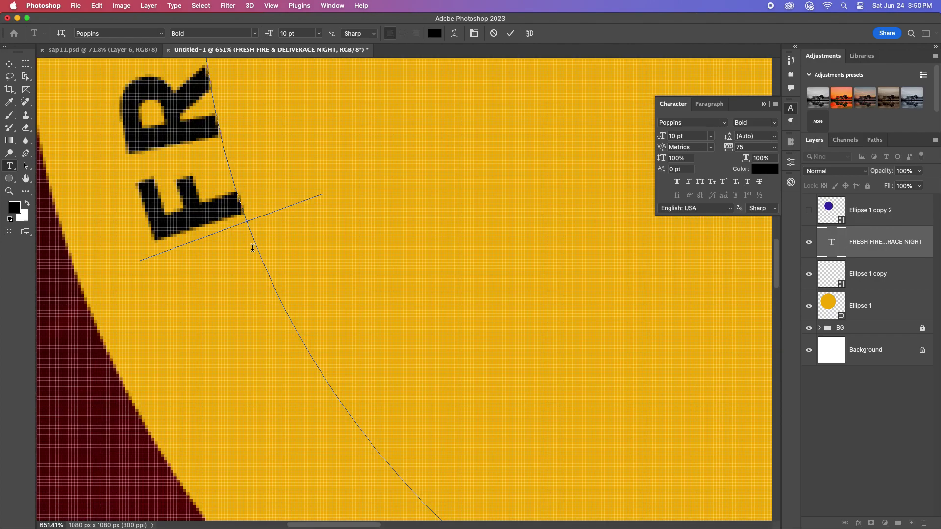
drag(248, 226, 231, 57)
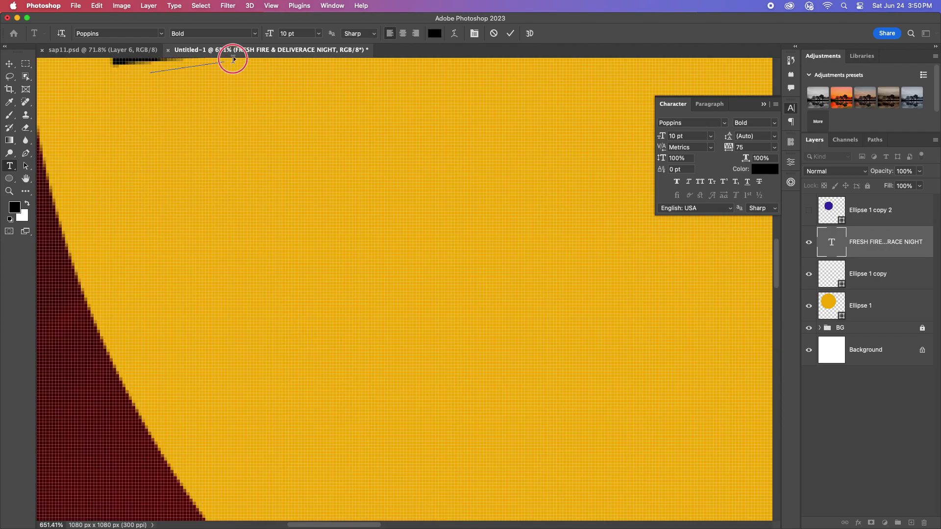
scroll(293, 202, down, 5)
scroll(293, 202, up, 2)
scroll(310, 142, down, 4)
drag(311, 143, 325, 147)
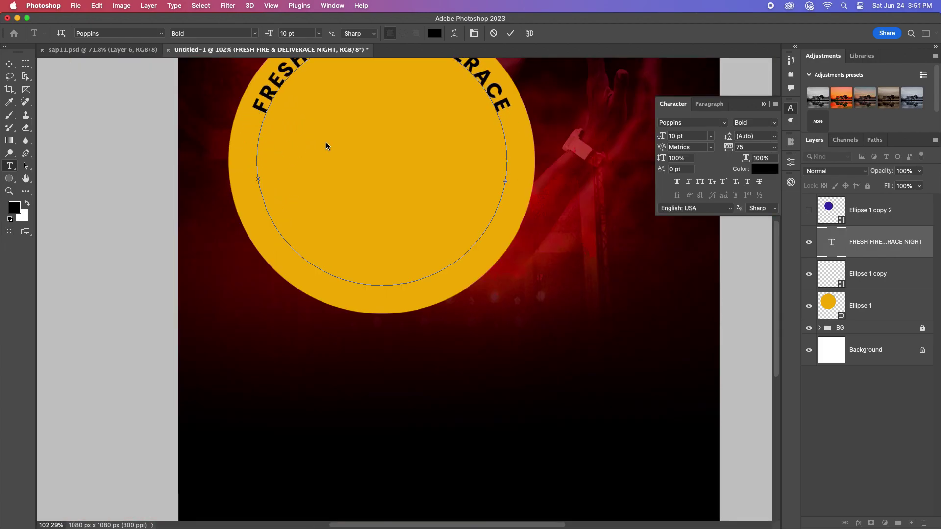
click(9, 63)
Step: Reset the curved title's letter spacing to 0
scroll(399, 168, down, 3)
scroll(397, 172, up, 3)
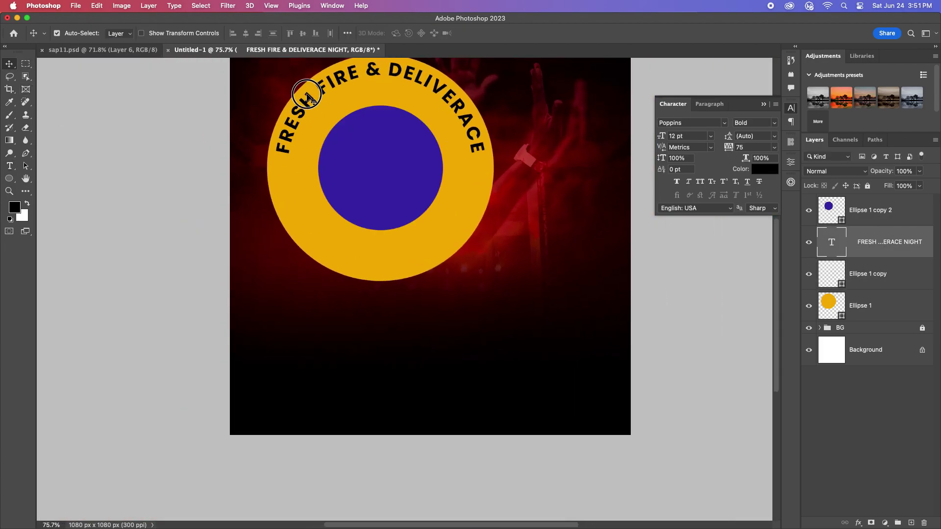
click(774, 147)
click(748, 226)
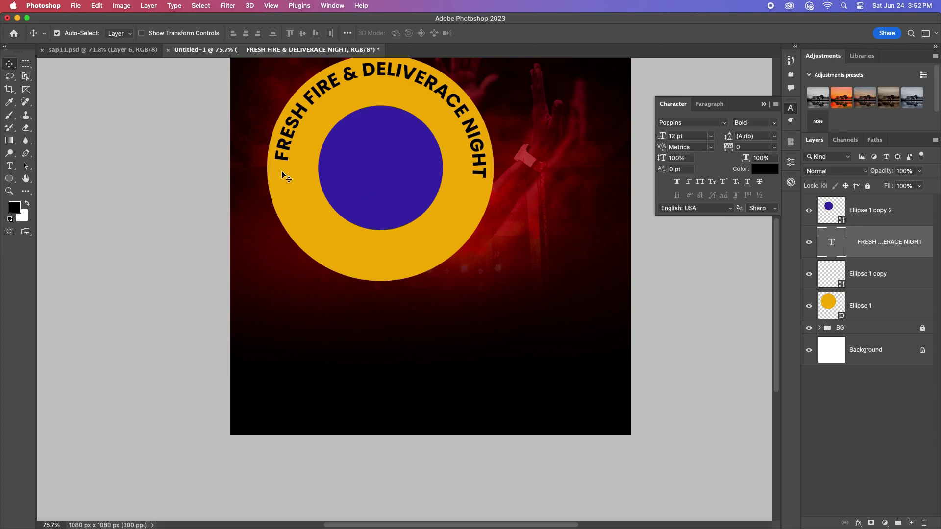
Step: Set the curved title's letter spacing to -10
key(t)
click(290, 184)
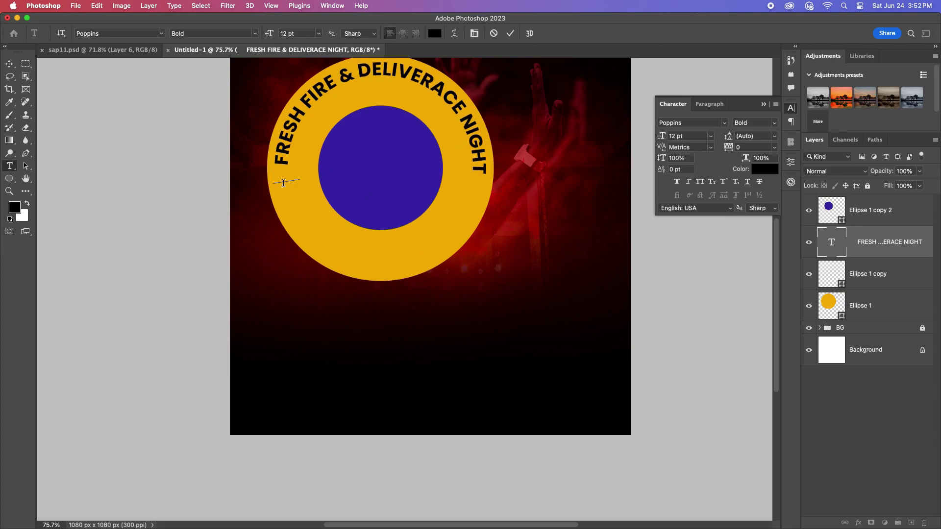
key(Escape)
key(v)
scroll(298, 174, down, 3)
click(774, 147)
click(757, 198)
scroll(387, 188, down, 2)
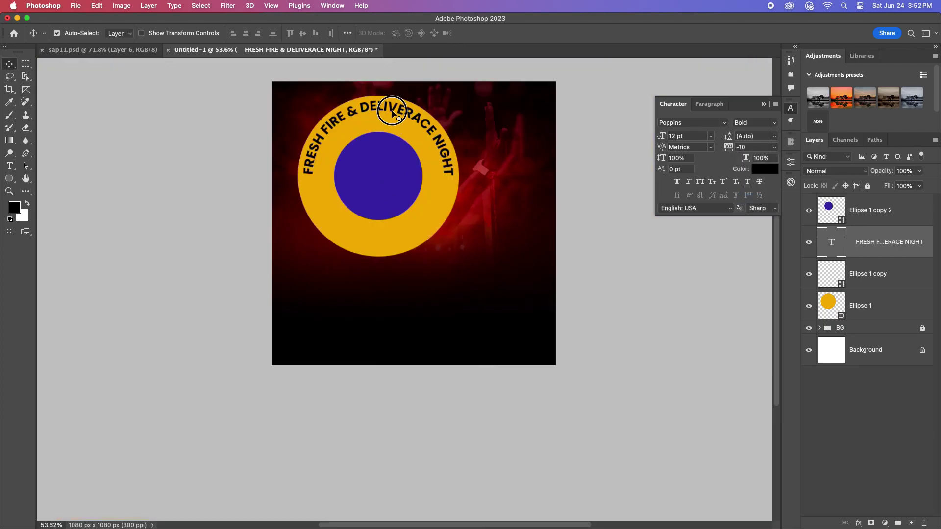
Step: Scale the curved title down slightly to about 10.96 pt
key(super+t)
drag(455, 171, 458, 161)
key(Return)
scroll(377, 213, up, 3)
drag(398, 162, 381, 219)
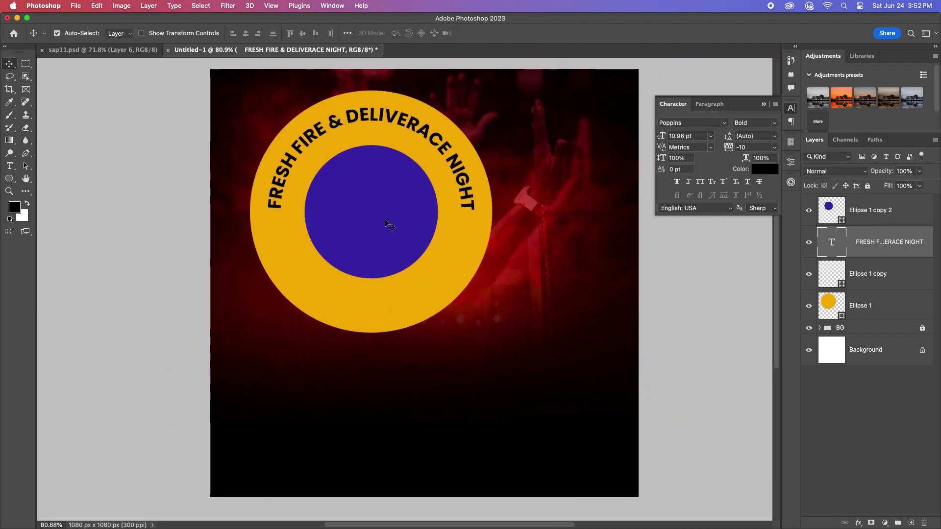
click(402, 251)
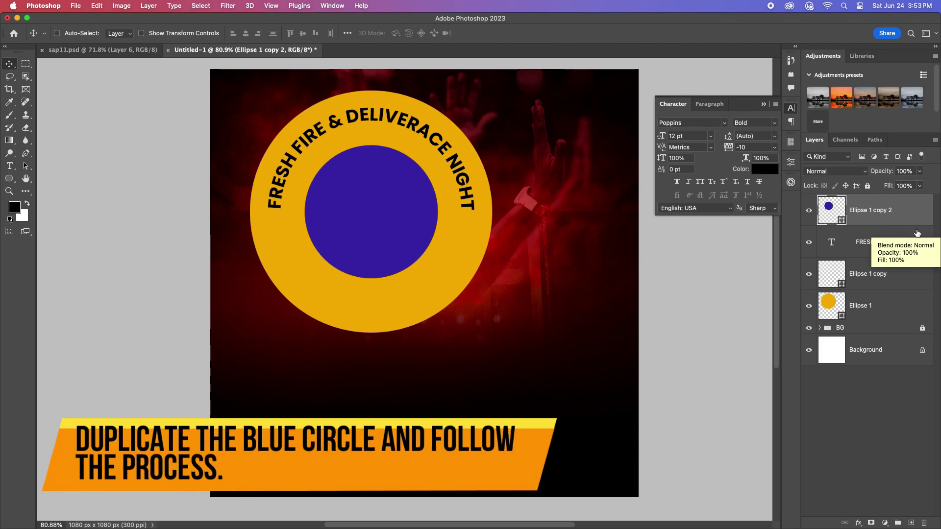
Step: Duplicate the blue circle, enlarge the copy to 114%, and place it beneath the original
key(super+j)
key(super+t)
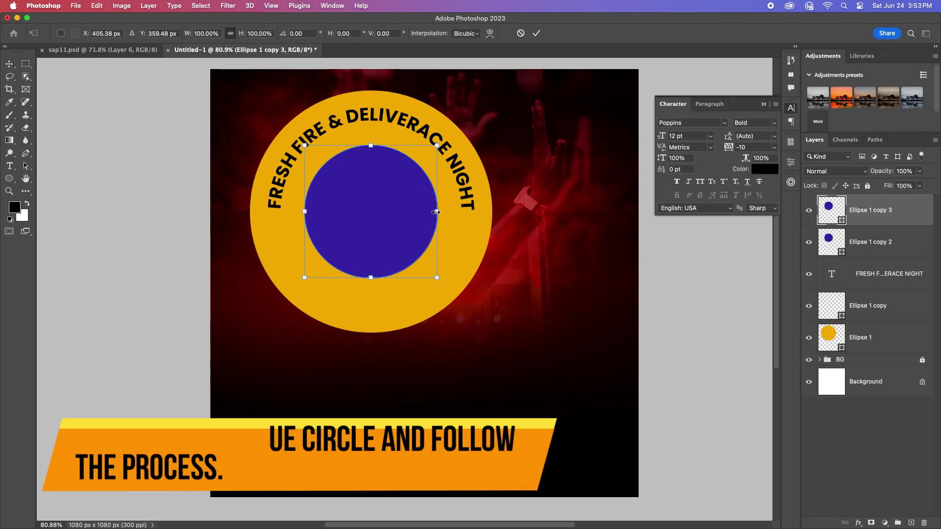
drag(438, 212, 447, 211)
click(539, 34)
double_click(928, 253)
key(Escape)
drag(912, 211, 909, 260)
Step: Fill Ellipse 1 copy 2 with a lighter purple and shrink it to 80.55%
click(875, 217)
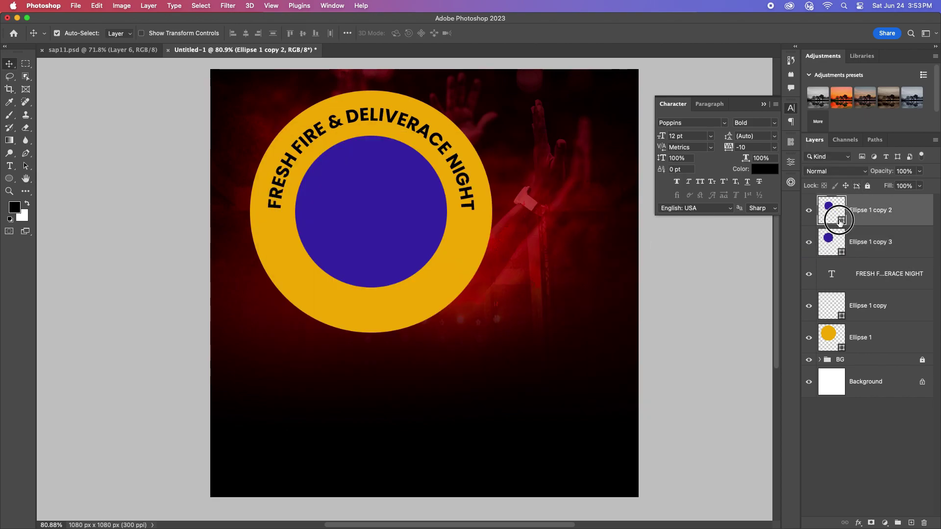
double_click(839, 220)
click(414, 204)
key(Return)
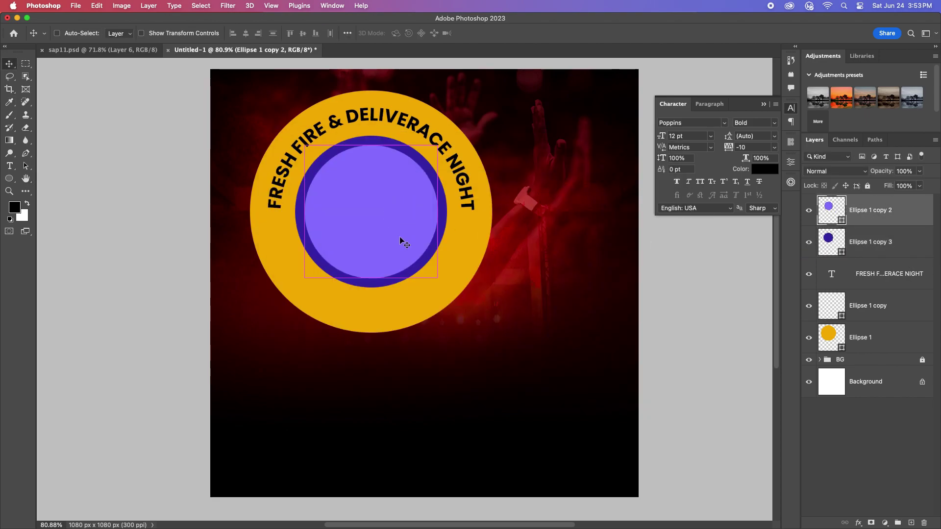
key(super+t)
drag(437, 209, 427, 208)
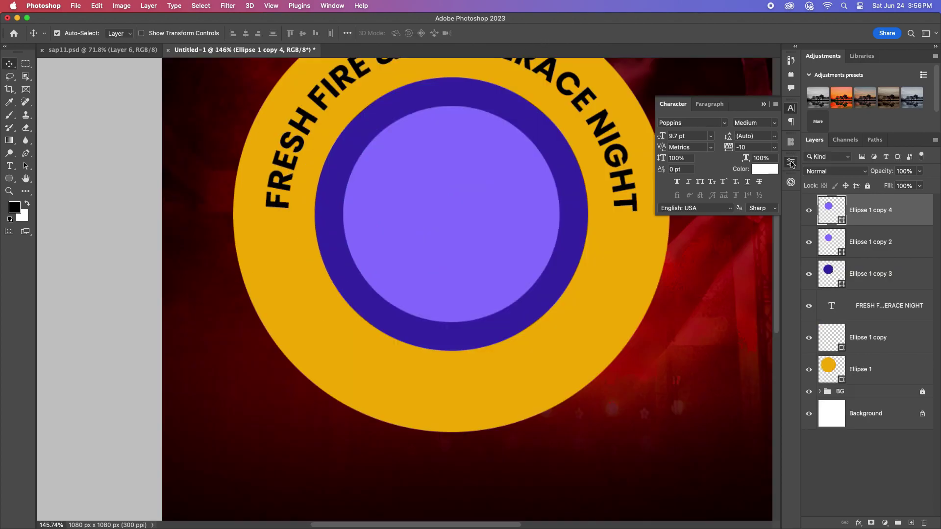
Step: Remove the new circle's fill and type 'THE CHURCH OF GRACE GOSPEL MINISTRY INTERNNATIONAL' along the inner ring
click(677, 265)
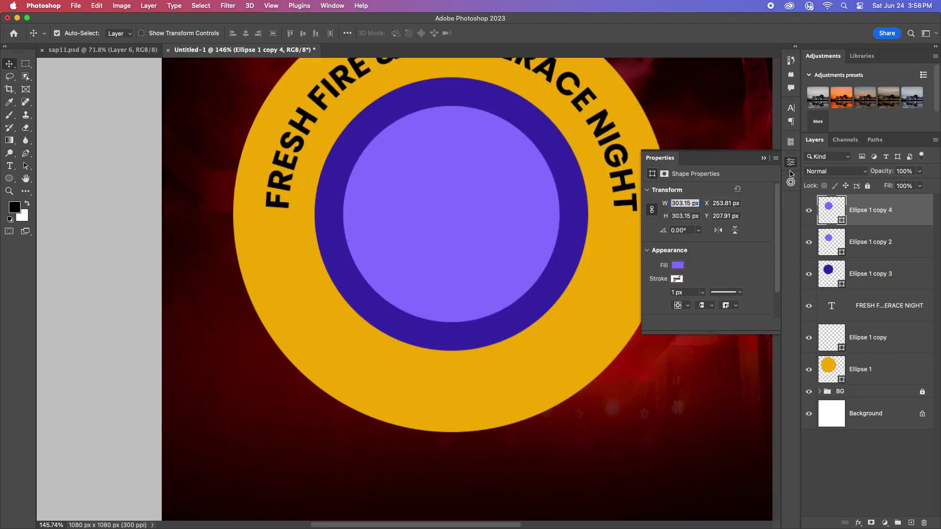
click(658, 284)
click(10, 166)
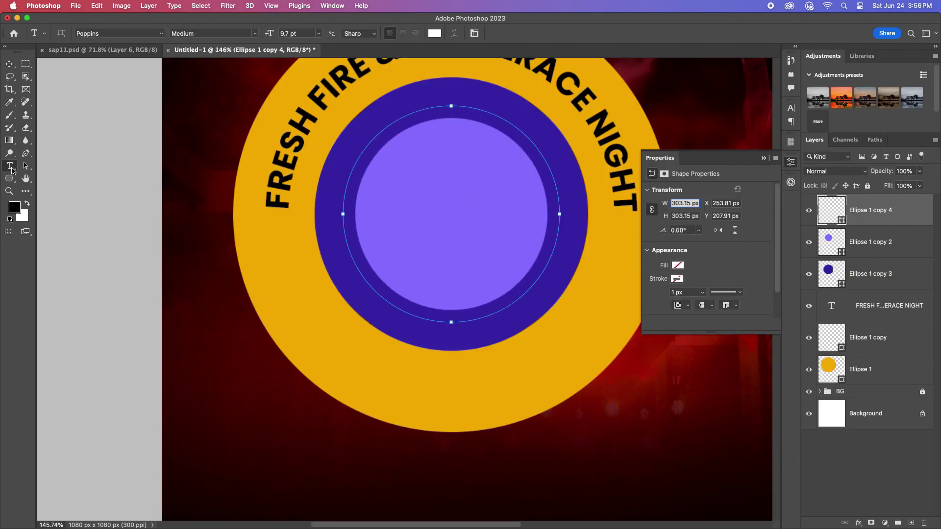
click(383, 300)
key(BackSpace)
text(THE CHUR)
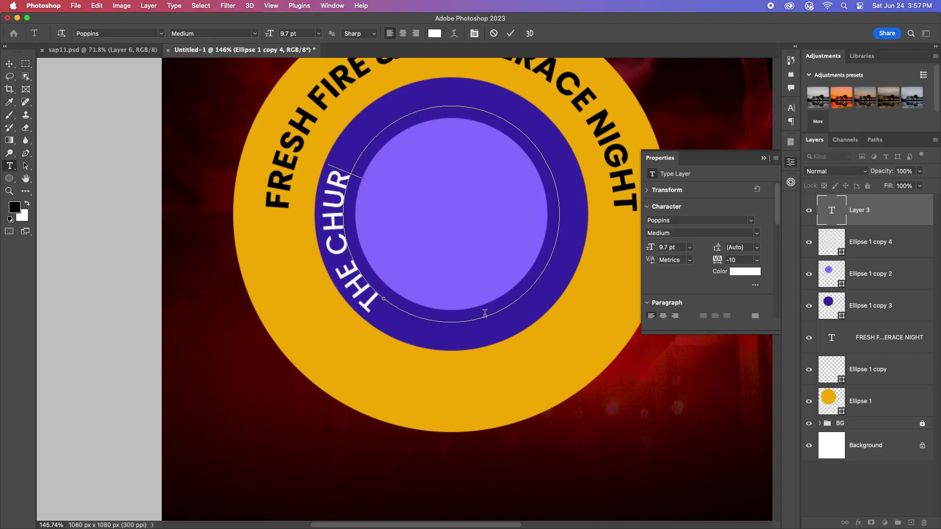
text(CH OF GRAC)
text(E GOPSEL)
key(BackSpace)
key(BackSpace)
key(BackSpace)
key(BackSpace)
text(SPEL)
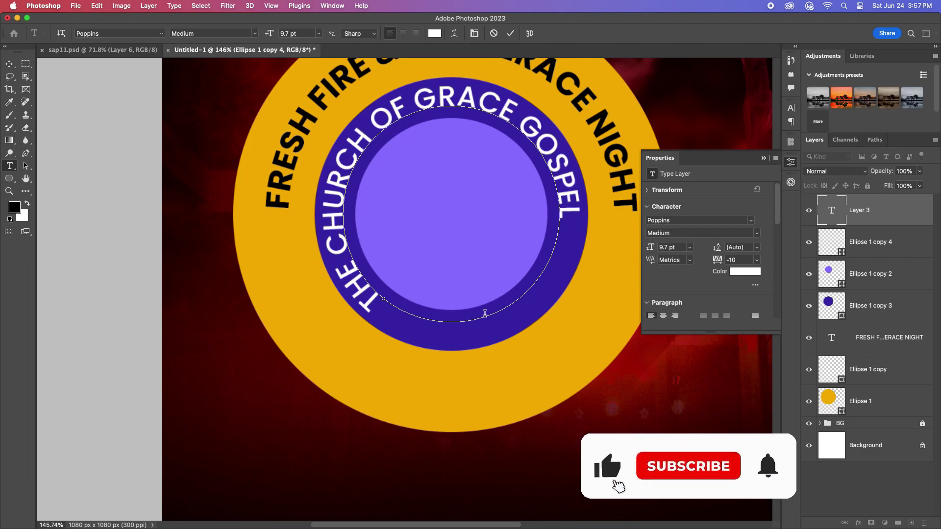
text( MINISTRY INTER)
key(BackSpace)
key(BackSpace)
key(BackSpace)
key(BackSpace)
key(BackSpace)
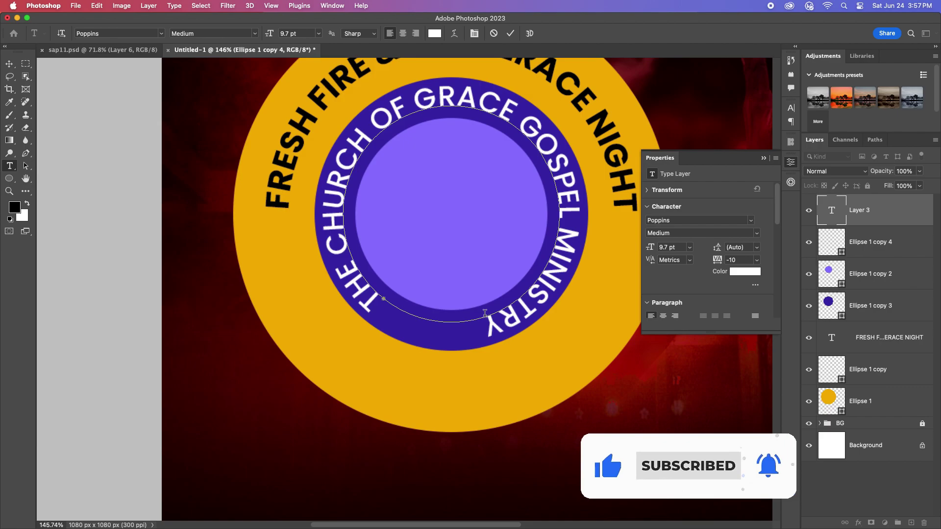
text(INTERNNATIONAL)
Step: Set the curved church name to 6 pt and commit it
key(super+Return)
key(v)
click(790, 108)
click(710, 135)
click(686, 144)
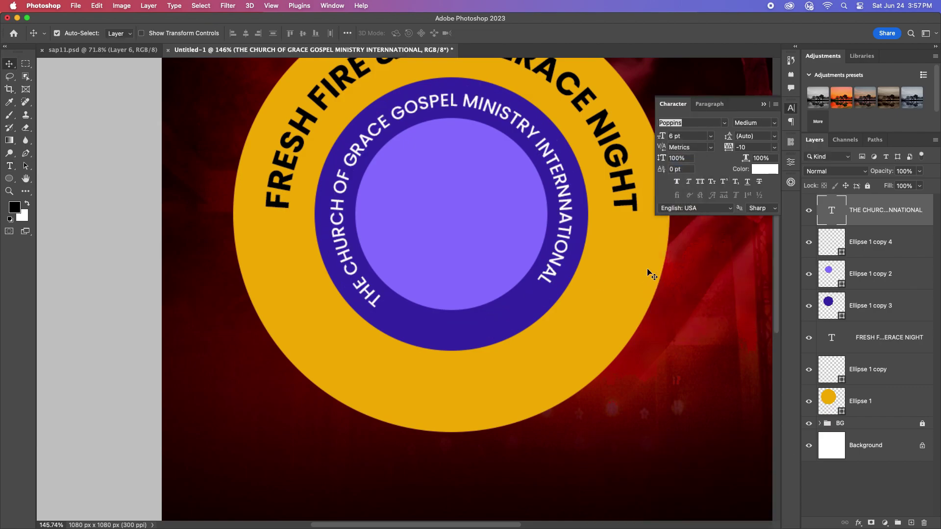
scroll(410, 281, down, 3)
scroll(410, 281, up, 5)
scroll(383, 297, down, 2)
Step: Reposition the church name's starting point along the ring
click(862, 242)
key(t)
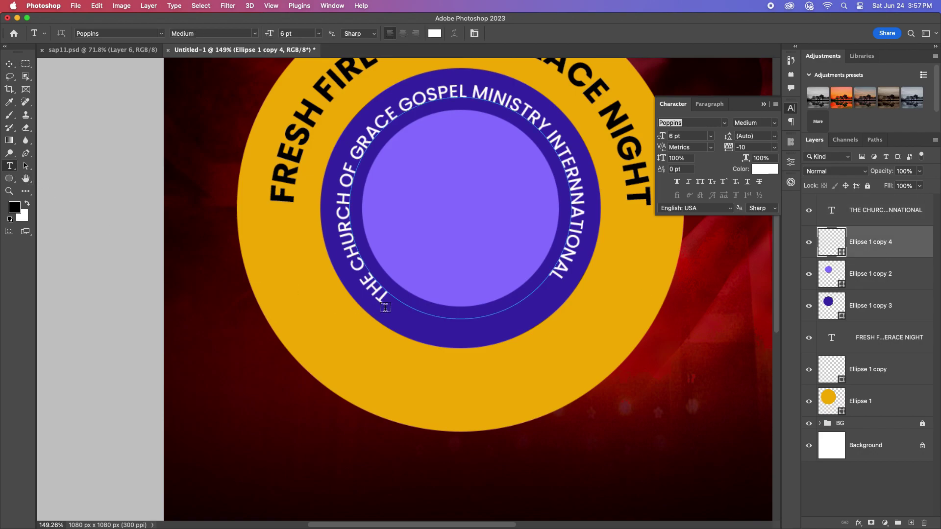
click(384, 294)
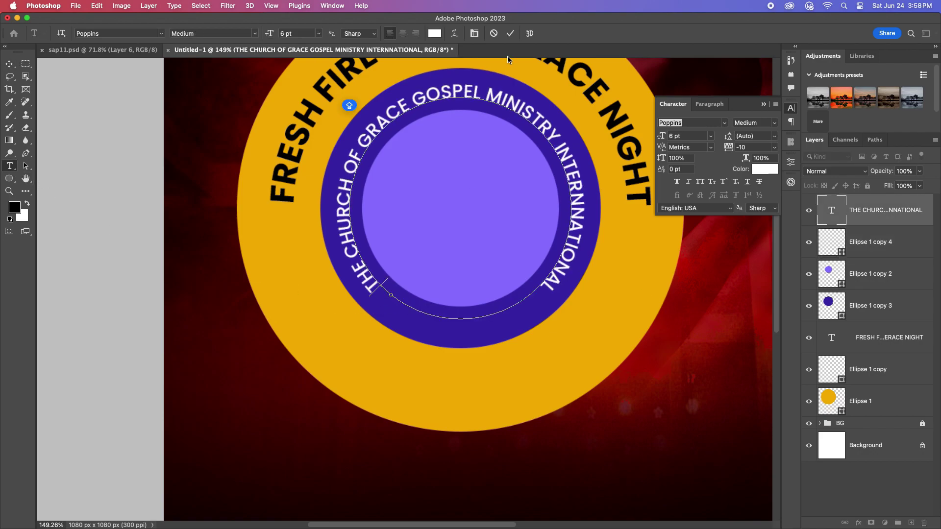
click(9, 64)
scroll(468, 240, down, 3)
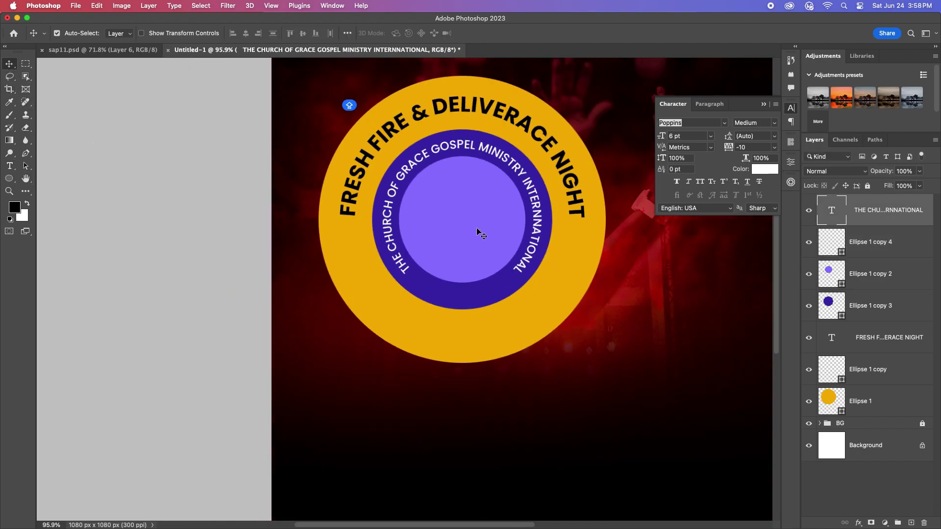
Step: Select the light purple and dark blue circle layers, ending on the orange Ellipse 1 circle
click(876, 272)
scroll(607, 293, down, 2)
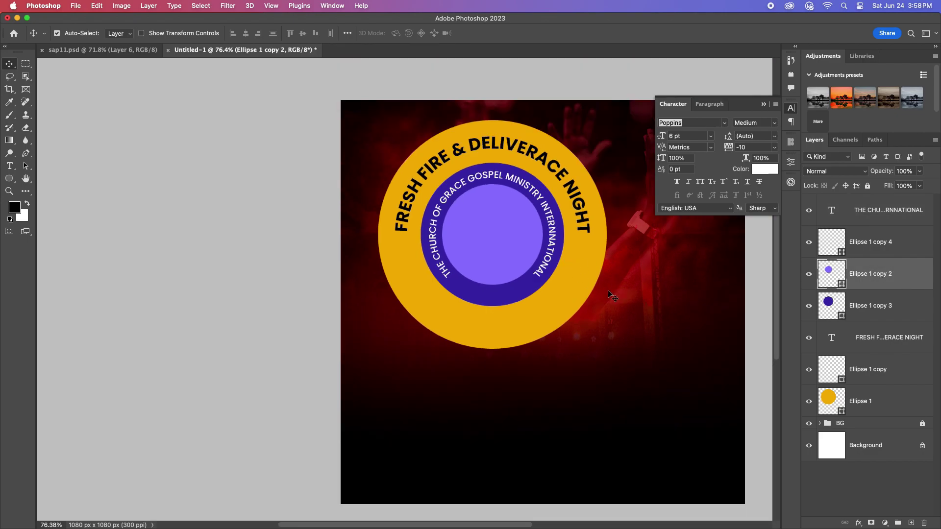
scroll(605, 293, right, 5)
click(890, 310)
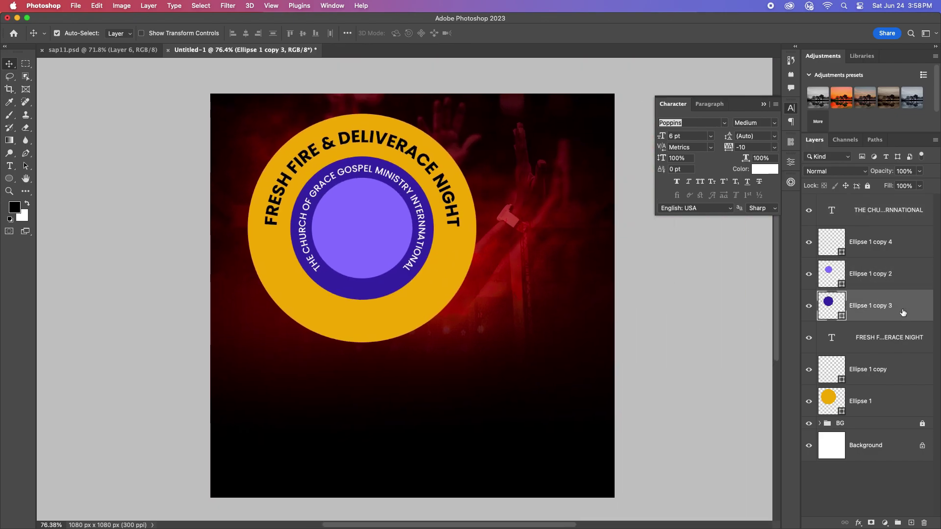
click(881, 274)
scroll(396, 247, up, 1)
scroll(414, 262, down, 1)
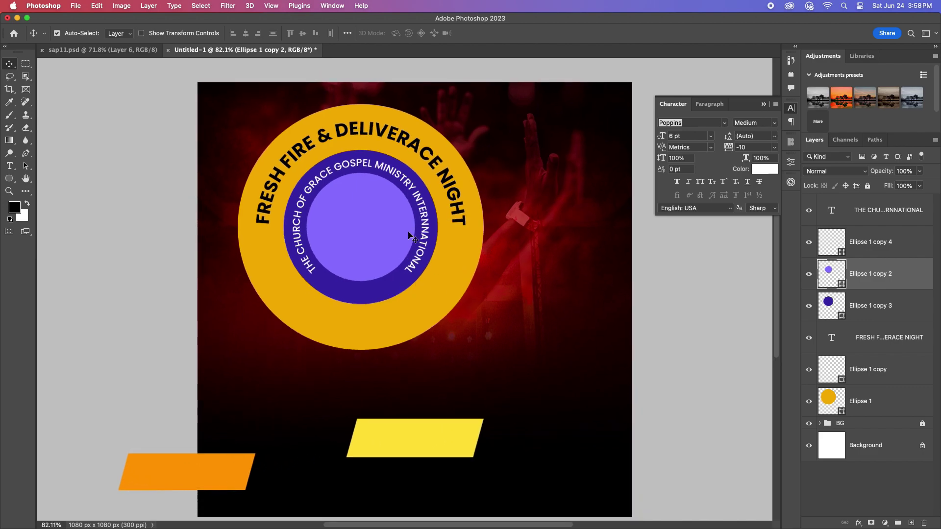
click(346, 240)
Step: Bring the fiery sparkle image from sap11.psd in and stretch it over the orange ring
key(ctrl+Tab)
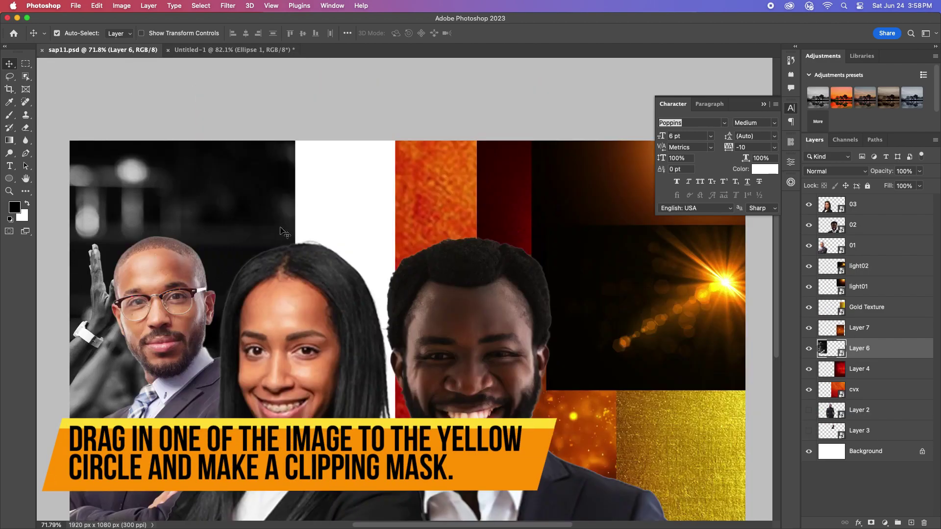
scroll(350, 241, down, 2)
drag(538, 388, 479, 355)
key(super+t)
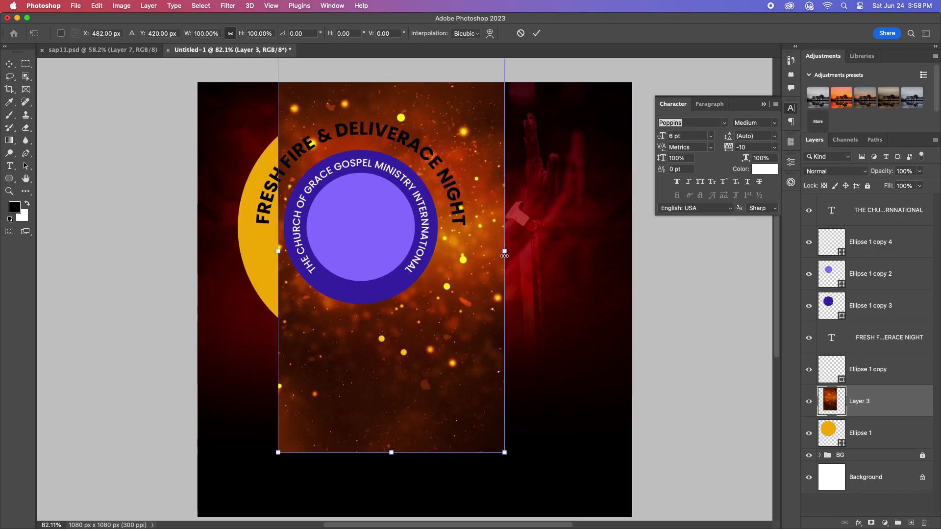
drag(504, 256, 578, 275)
drag(490, 294, 424, 294)
key(Return)
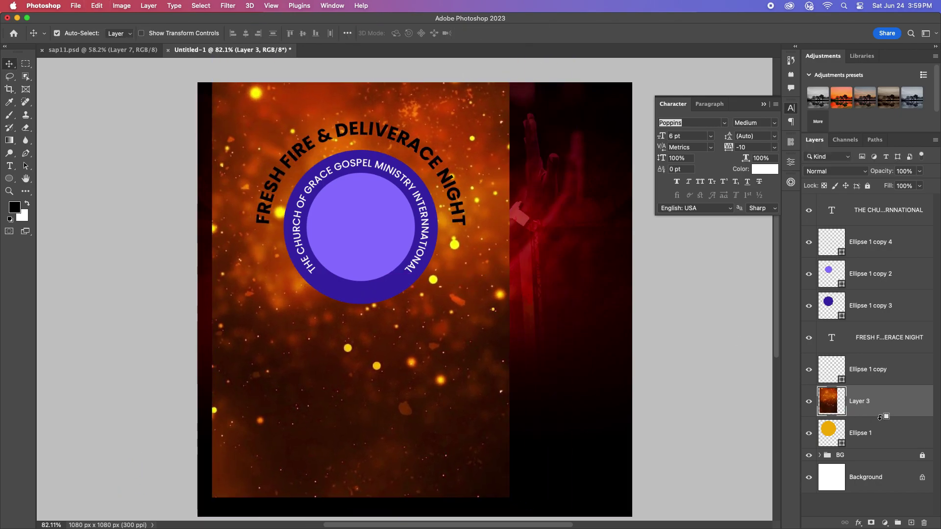
Step: Clip the sparkle image to Ellipse 1 and set its blend mode to Overlay
alt+click(880, 418)
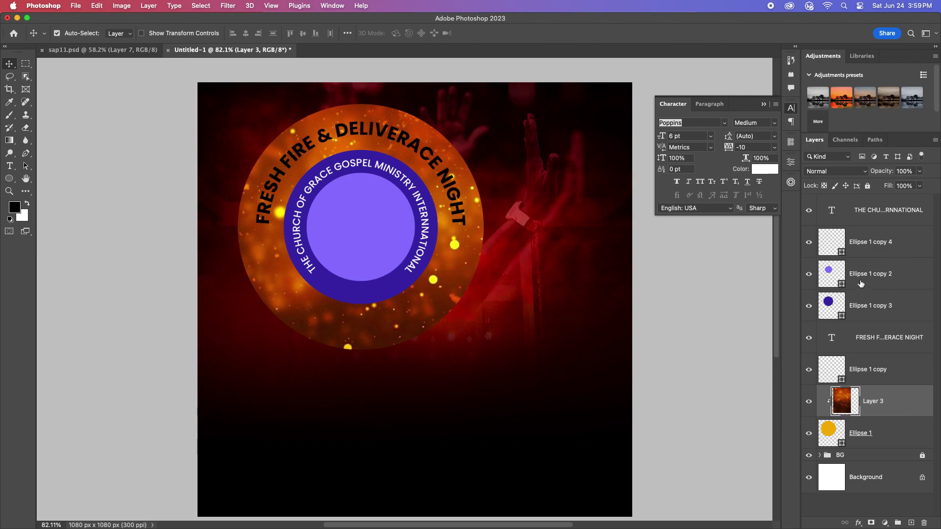
click(838, 171)
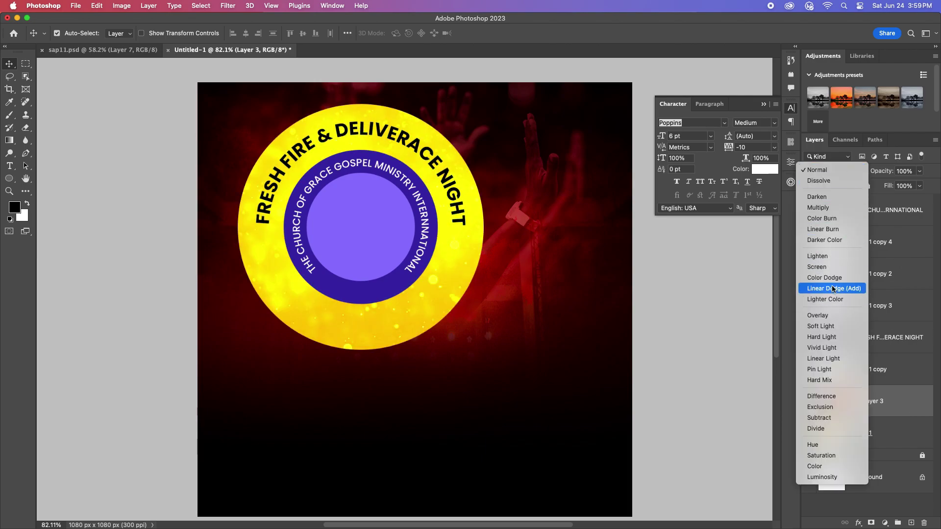
click(826, 315)
Step: Lower the sparkle image to 78% opacity and make the FRESH FIRE title white
click(919, 171)
drag(923, 185, 910, 187)
click(454, 209)
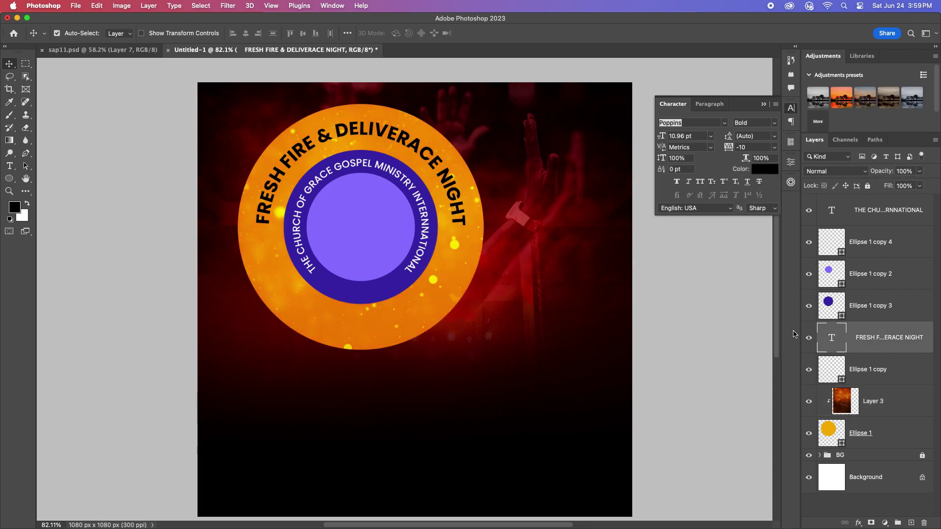
click(761, 174)
click(348, 212)
click(563, 195)
Step: Group the church name and all badge layers down to Ellipse 1
scroll(399, 269, down, 1)
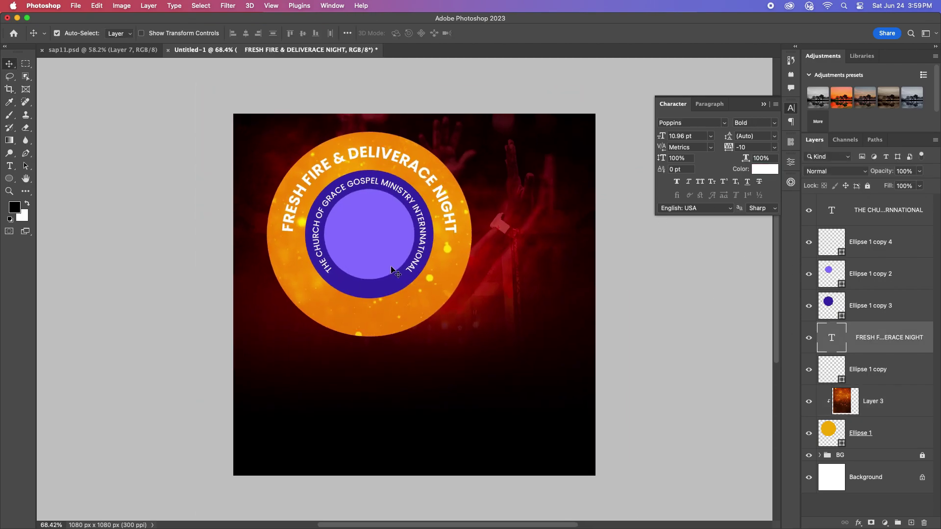
scroll(399, 269, up, 2)
scroll(392, 245, down, 2)
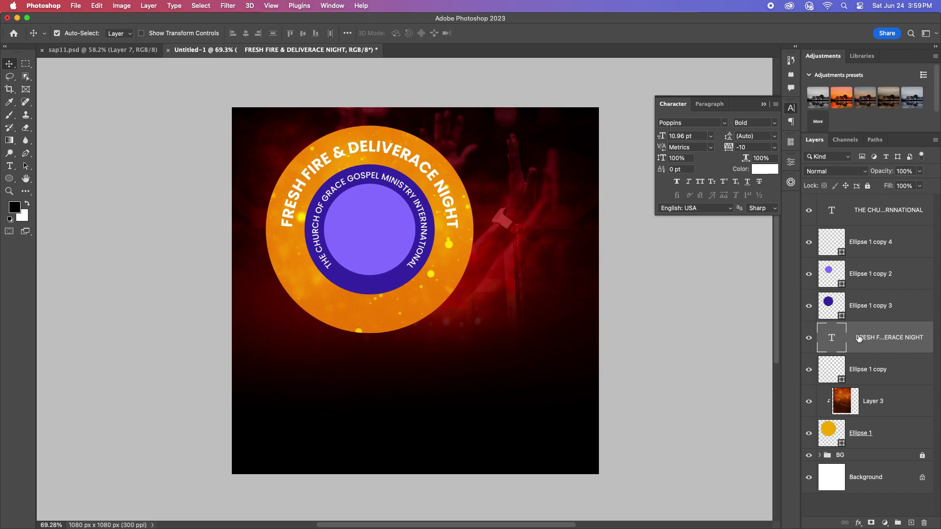
click(886, 212)
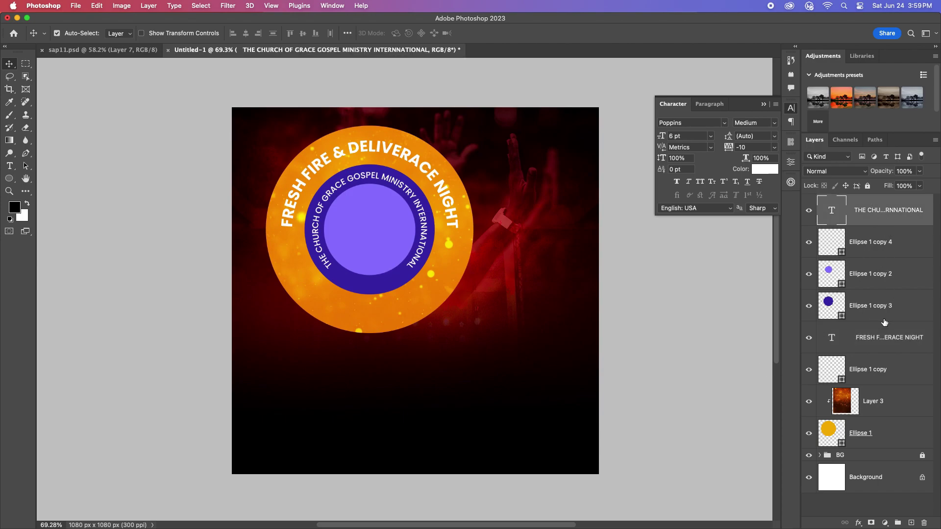
shift+click(895, 431)
click(897, 524)
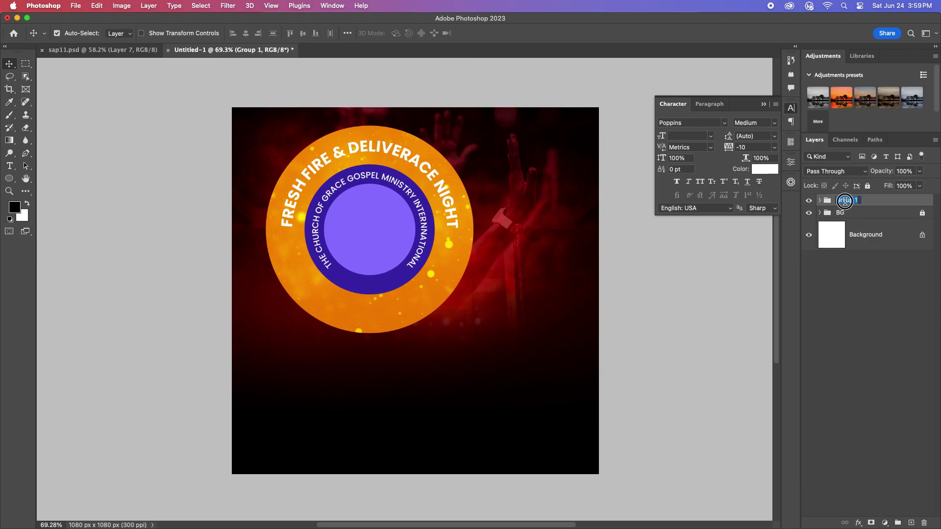
Step: Name the badge group 'Text'
text(ext)
key(Return)
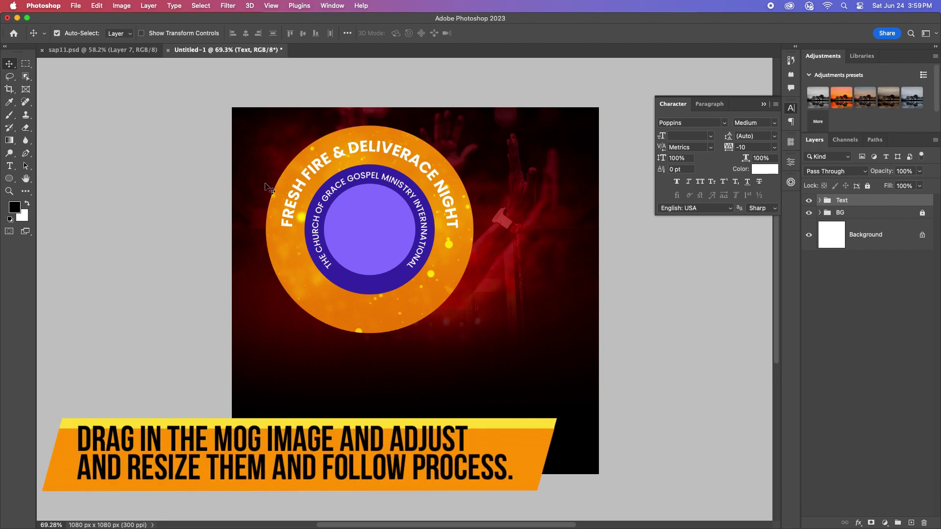
key(ctrl+Tab)
Step: Place the smiling man's photo, enlarged and centred below the badge
drag(395, 226, 382, 311)
key(ctrl+t)
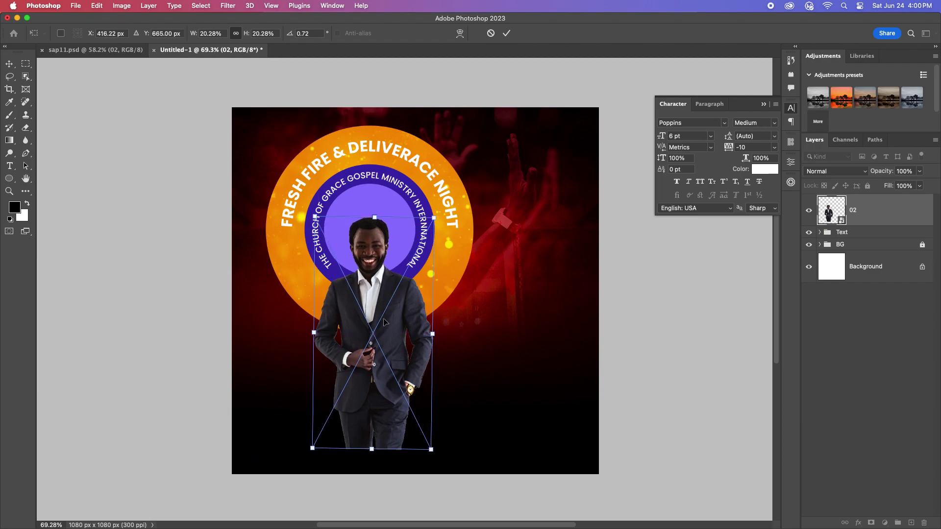
drag(432, 333, 387, 332)
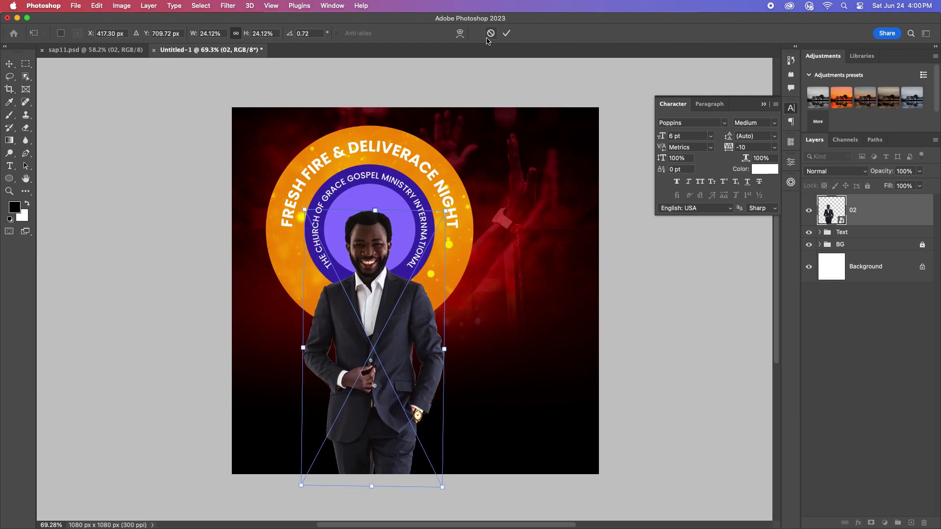
key(Return)
Step: Place the woman's photo at lower left, scaled down and behind the centre man
click(93, 49)
drag(293, 275, 387, 343)
key(super+t)
drag(540, 339, 294, 307)
key(Return)
drag(867, 217, 867, 259)
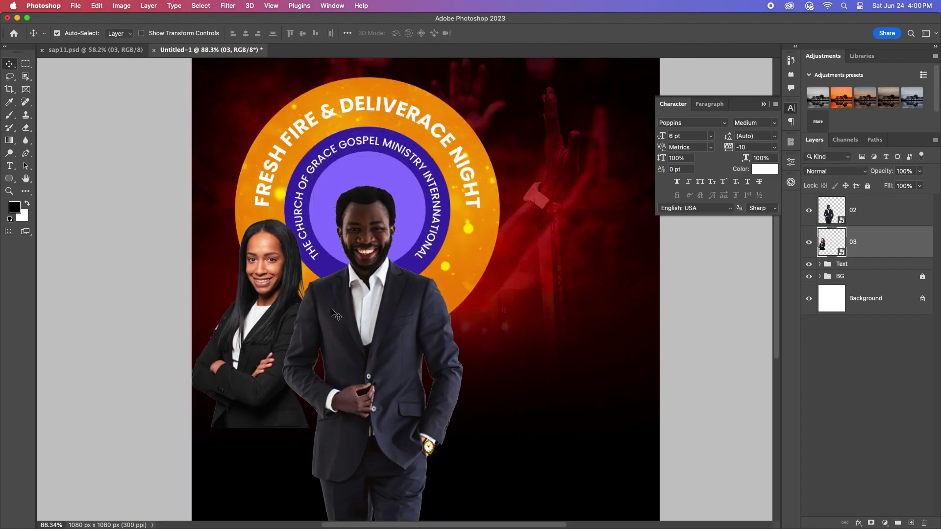
drag(260, 304, 259, 296)
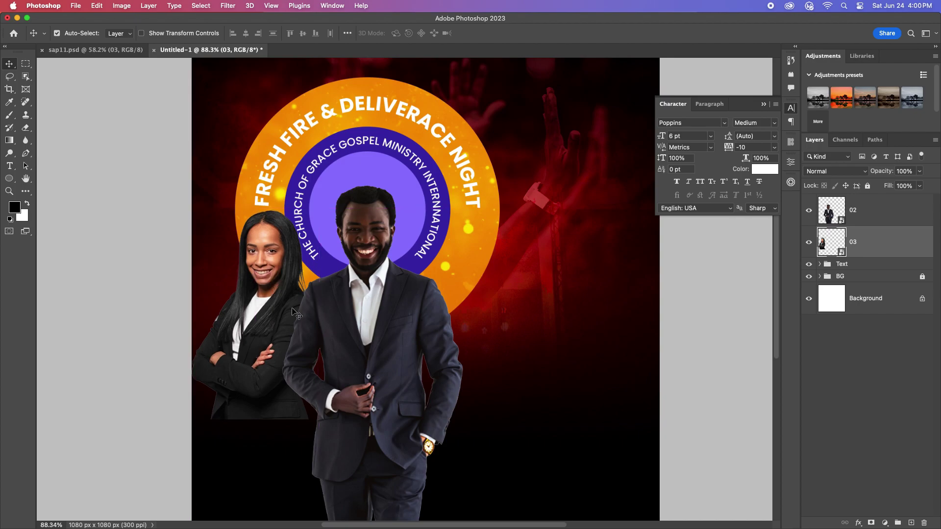
Step: Place the man with glasses on the right, scaled and flipped horizontally
click(93, 50)
drag(211, 313, 470, 282)
key(super+t)
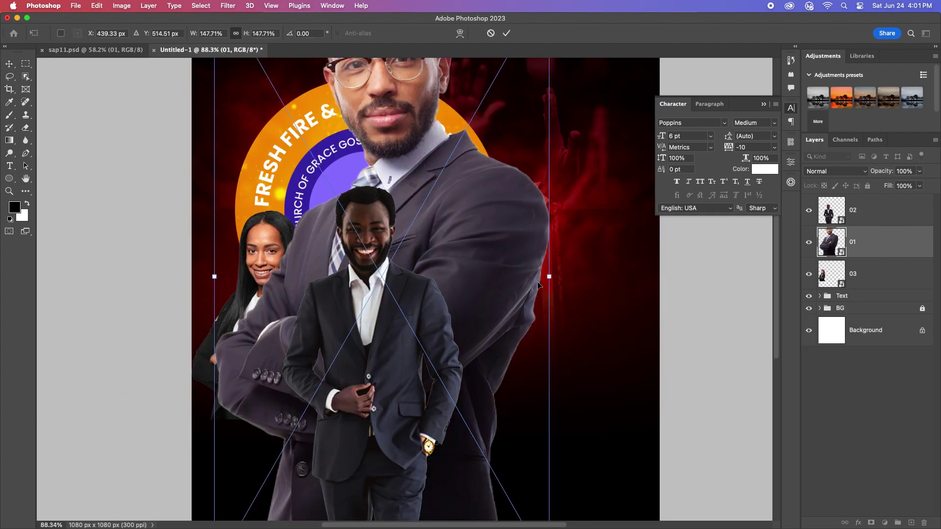
drag(552, 278, 507, 305)
right_click(508, 308)
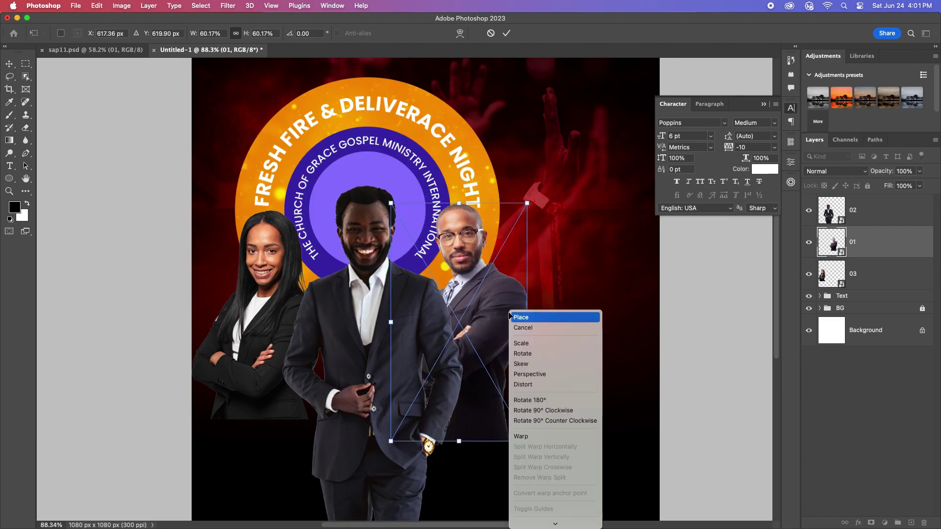
click(548, 512)
drag(456, 248, 472, 262)
drag(498, 307, 503, 348)
key(Return)
Step: Lower the centre man about 30 px and nudge the right man up-left
scroll(379, 356, down, 2)
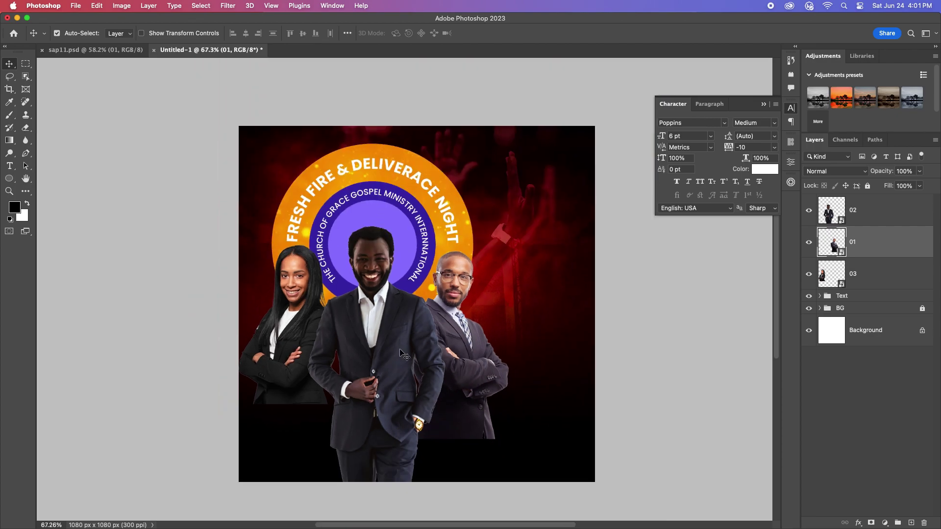
drag(383, 327, 384, 338)
drag(464, 341, 458, 335)
scroll(366, 351, down, 1)
scroll(365, 351, up, 3)
click(894, 215)
Step: Add layer masks to the pastor photos and switch to the Brush tool
key(alt+bracketleft)
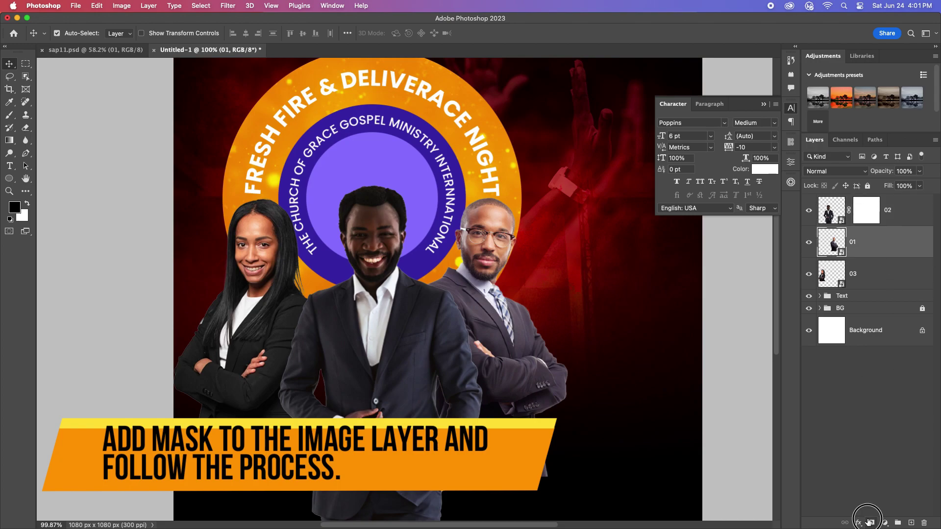
click(877, 279)
click(871, 522)
key(alt+bracketright)
key(alt+bracketright)
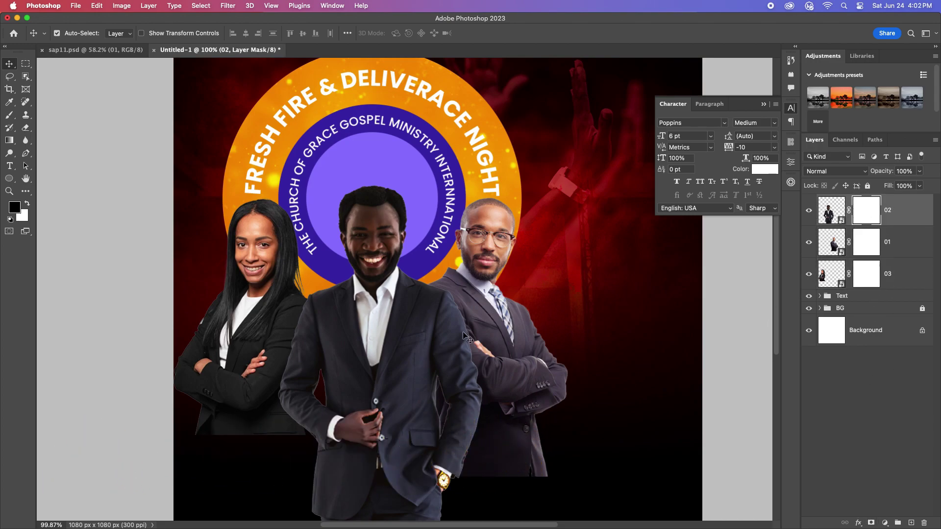
click(9, 115)
click(49, 111)
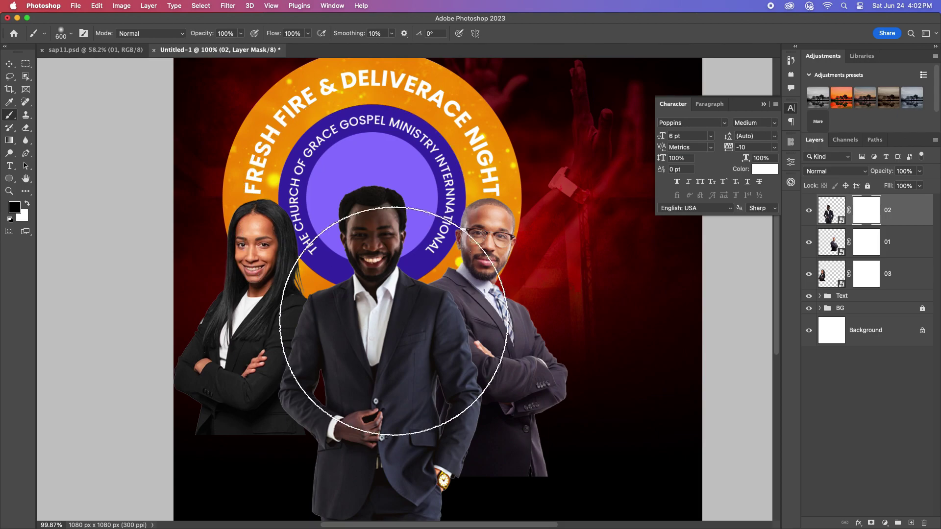
Step: Paint black on the masks to fade the middle, right and left pastors' lower bodies
scroll(391, 434, up, 3)
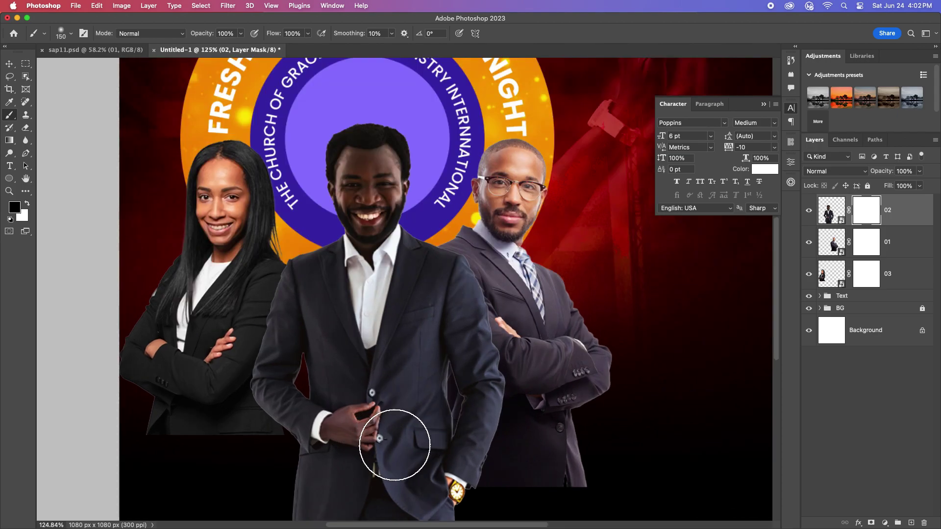
scroll(394, 444, down, 5)
mouse_move(330, 445)
mouse_down()
mouse_move(410, 389)
mouse_move(388, 340)
mouse_move(520, 301)
mouse_move(321, 263)
mouse_move(510, 266)
mouse_move(504, 260)
mouse_move(445, 315)
mouse_up()
scroll(455, 311, down, 5)
scroll(471, 279, up, 5)
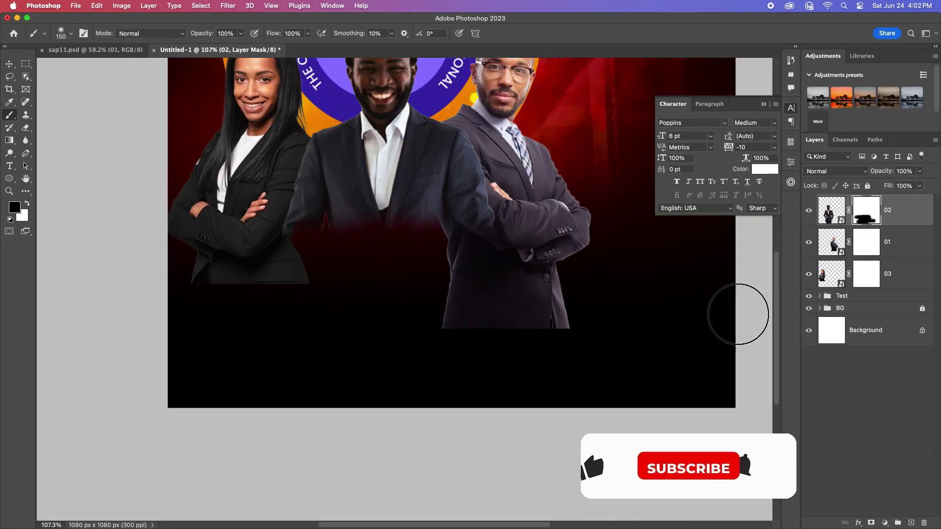
key(alt+bracketleft)
mouse_move(414, 315)
mouse_down()
mouse_move(548, 294)
mouse_move(557, 279)
mouse_move(521, 266)
mouse_move(574, 265)
mouse_move(615, 192)
mouse_move(575, 266)
mouse_move(604, 183)
mouse_move(556, 251)
mouse_up()
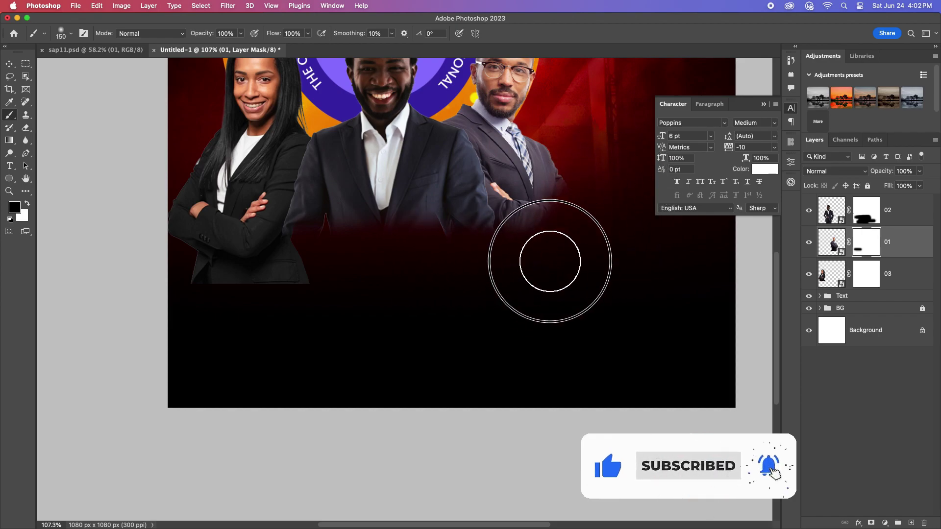
key(alt+bracketleft)
mouse_move(166, 305)
mouse_down()
mouse_move(126, 271)
mouse_move(310, 274)
mouse_move(185, 270)
mouse_move(141, 175)
mouse_up()
Step: Select the middle pastor's layer 02 and commit a Free Transform on it
scroll(384, 279, down, 5)
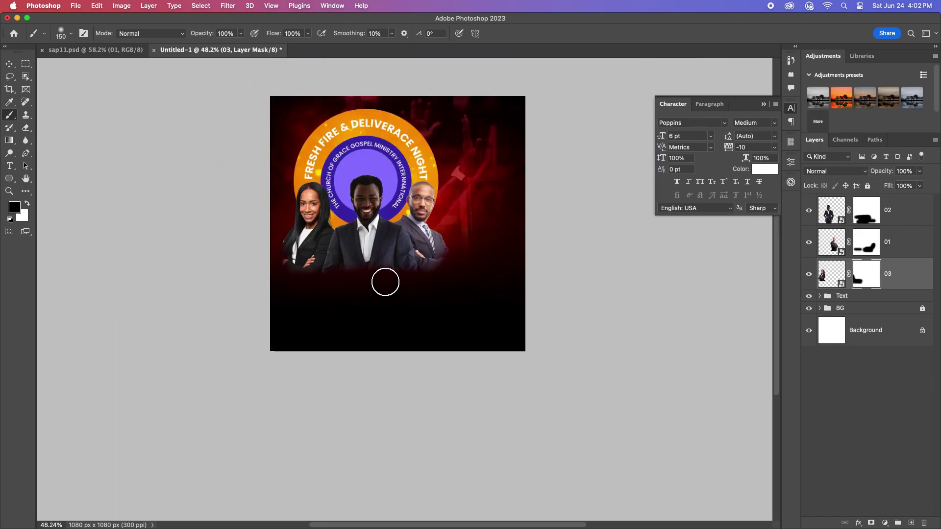
scroll(420, 279, up, 3)
key(v)
click(361, 167)
scroll(361, 167, up, 2)
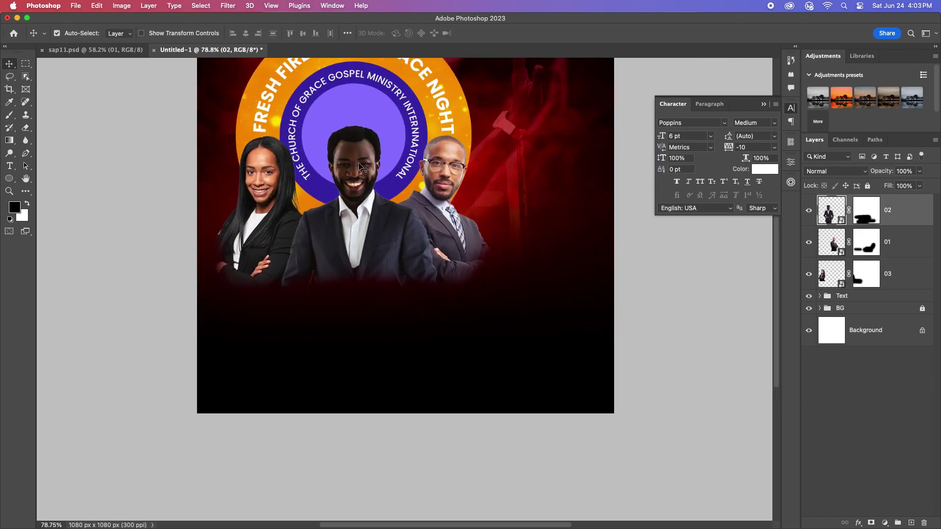
key(super+t)
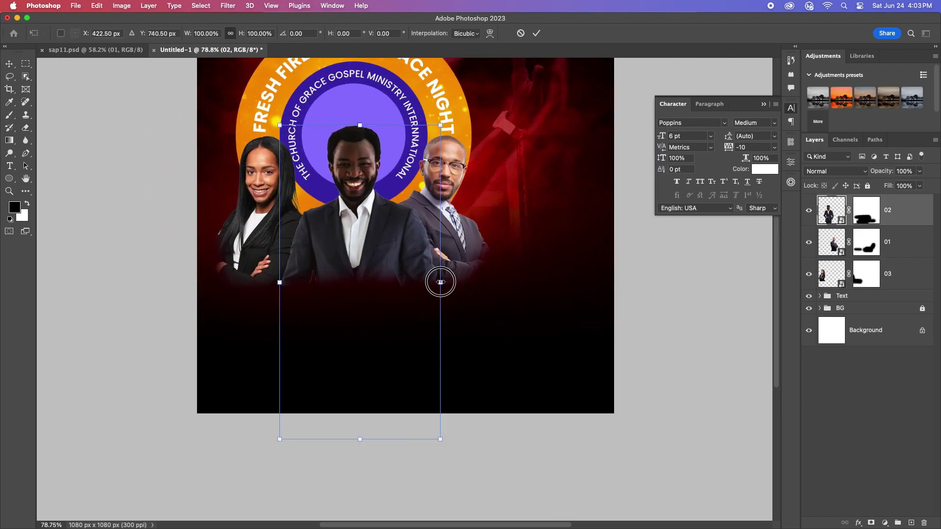
key(Return)
scroll(387, 188, down, 3)
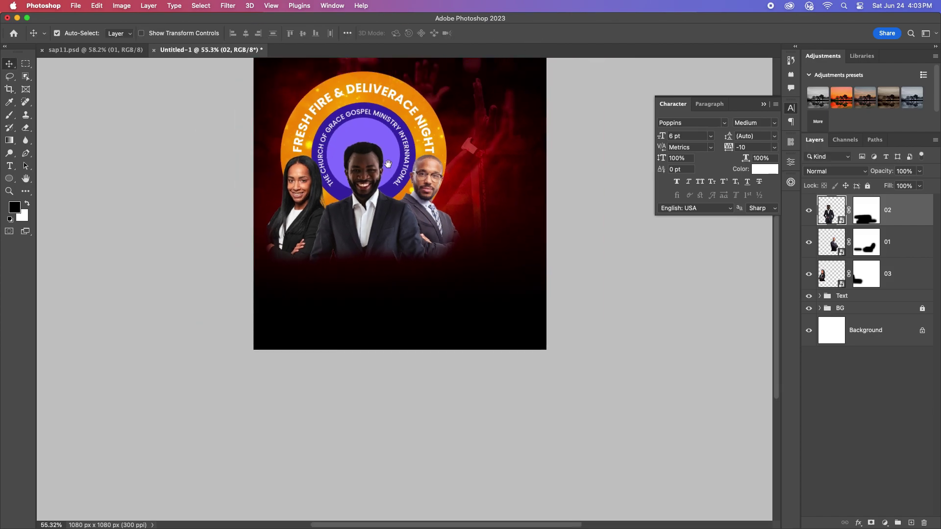
scroll(385, 186, up, 2)
scroll(417, 294, down, 1)
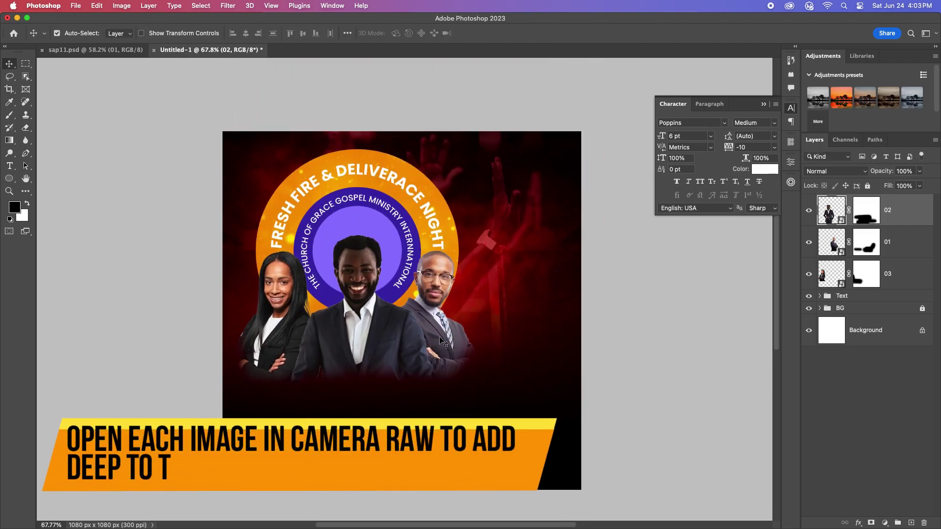
Step: In Camera Raw on layer 02, set temperature -10, exposure +0.85 and Dehaze +31
click(227, 6)
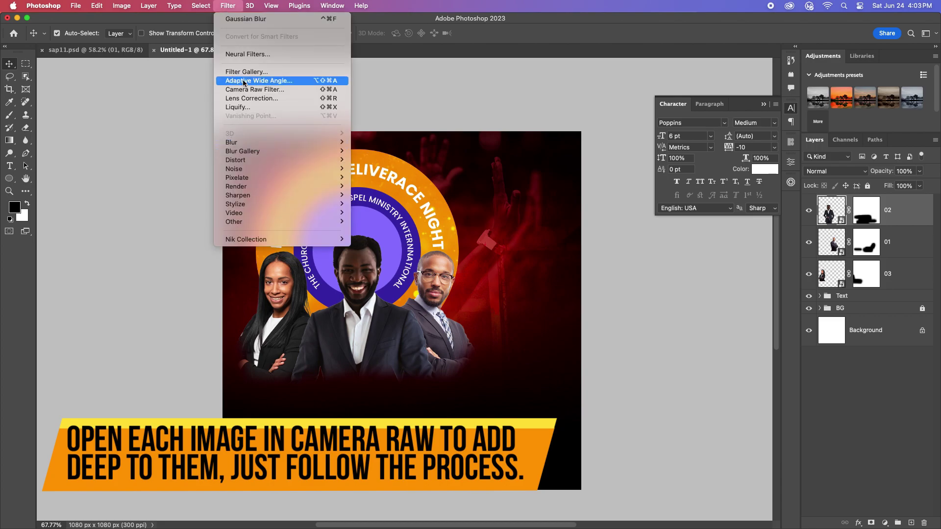
click(247, 90)
click(364, 216)
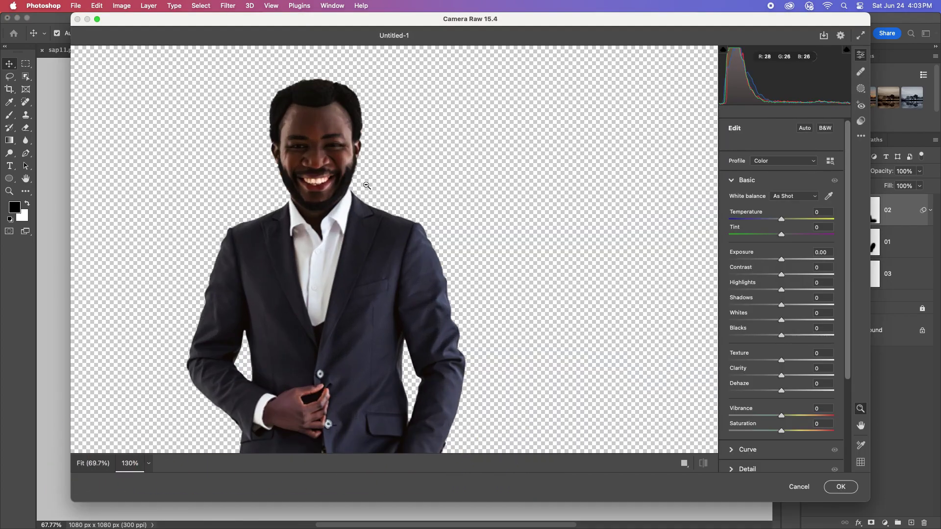
drag(782, 225, 775, 221)
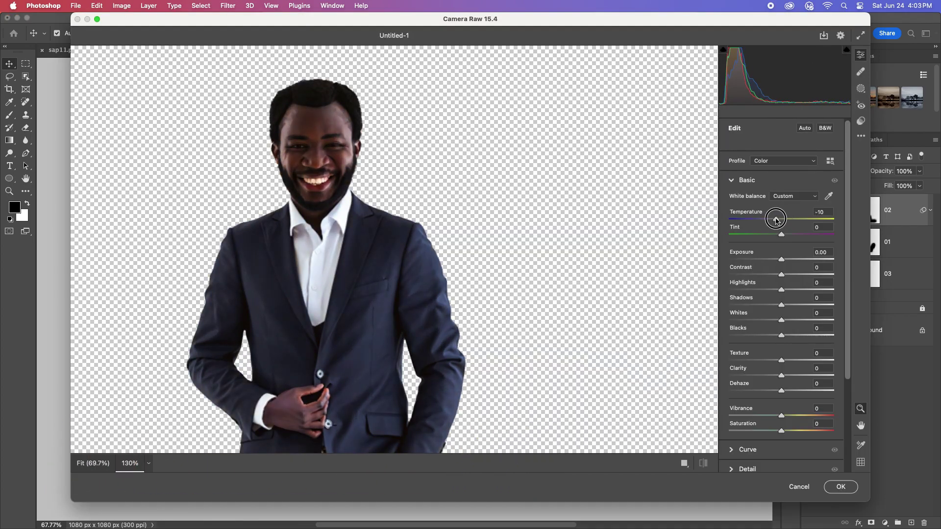
drag(781, 259, 780, 335)
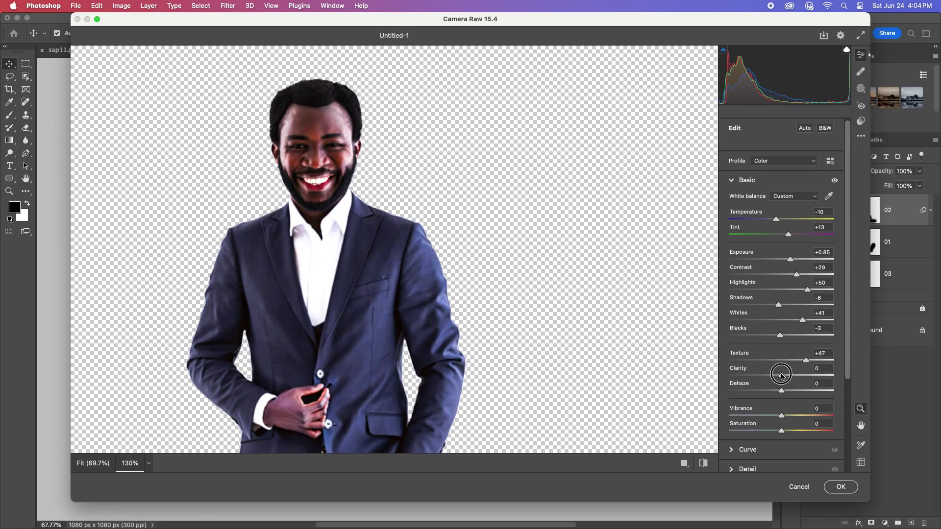
drag(781, 390, 799, 392)
Step: Set layer 02's curve to Highlights +30 and Darks -14, raise exposure to +1.25, then apply
scroll(842, 392, down, 3)
click(740, 403)
click(744, 219)
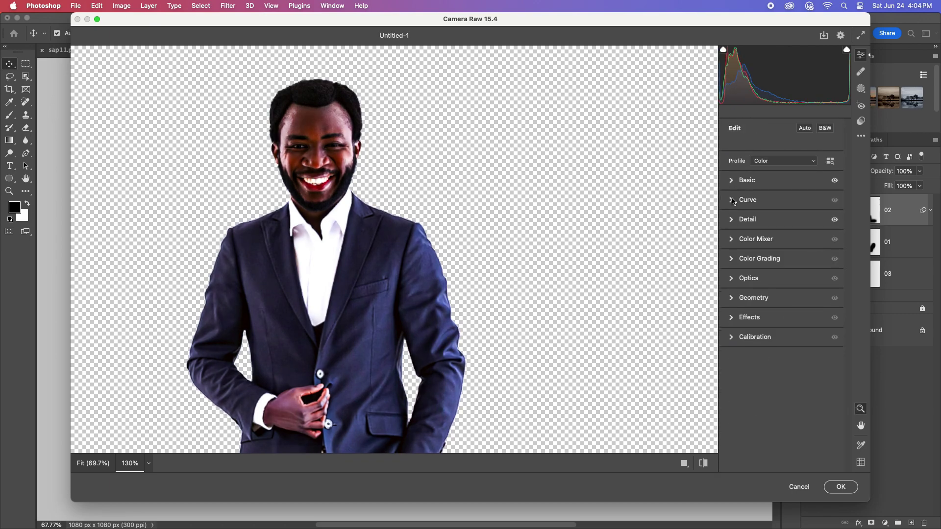
click(747, 199)
drag(759, 305, 759, 315)
drag(814, 260, 806, 243)
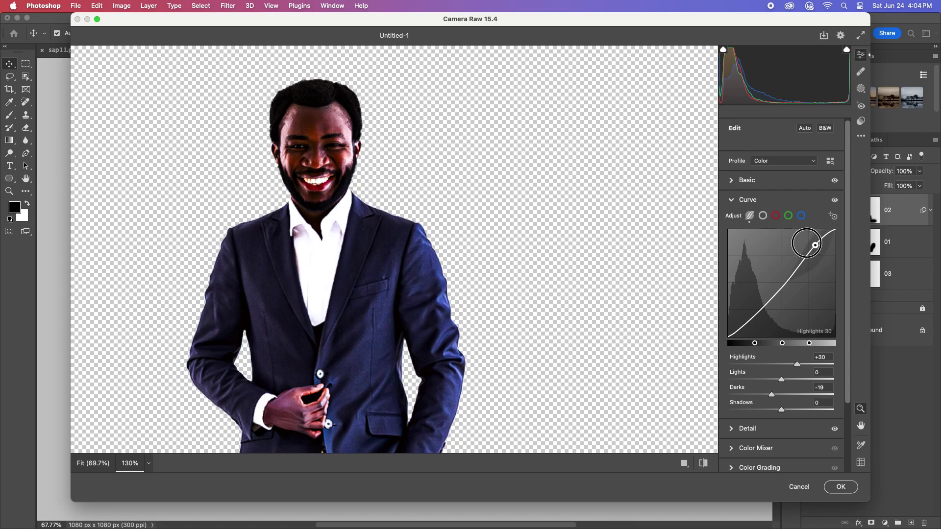
drag(760, 315, 760, 309)
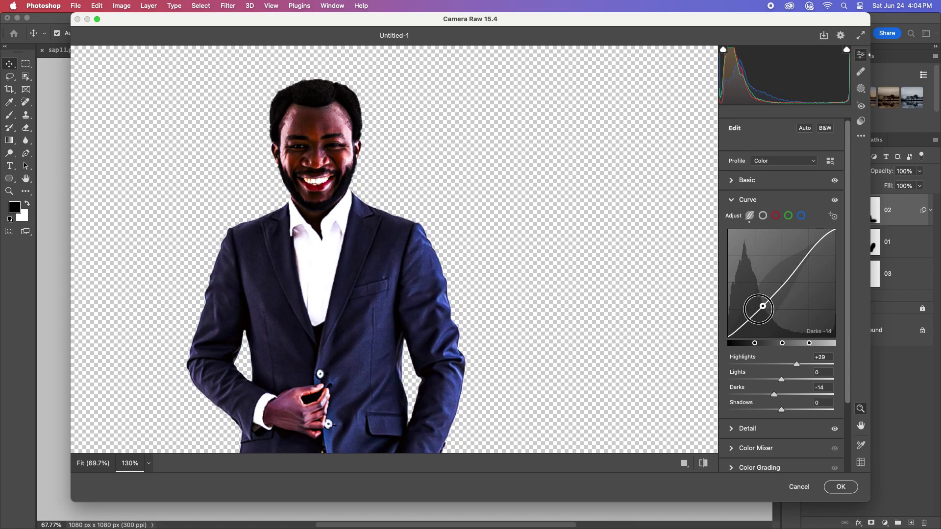
click(746, 180)
drag(791, 263, 795, 261)
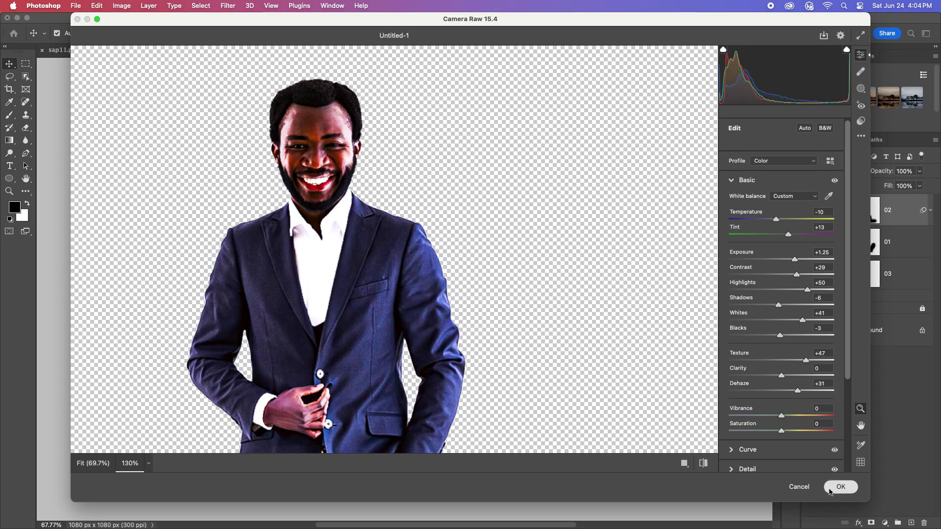
click(838, 487)
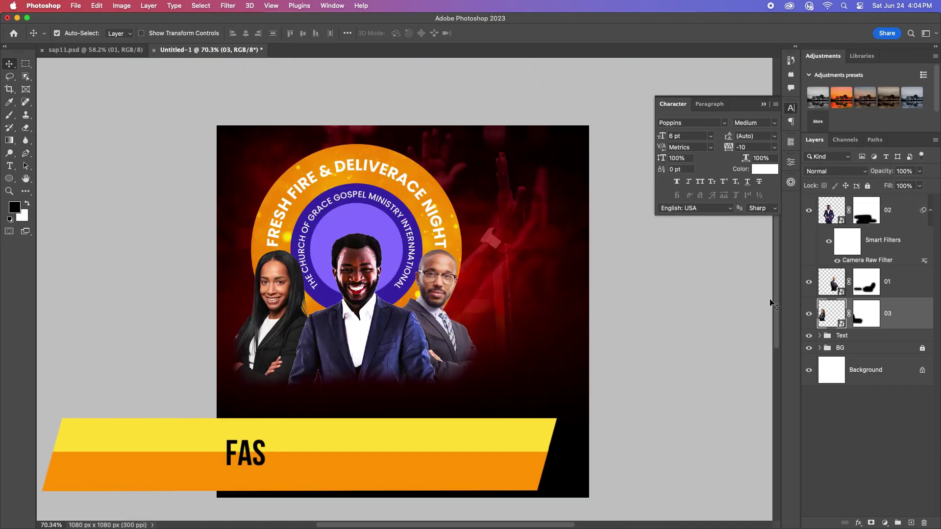
Step: Adjust layer 03's tint, contrast, highlights, shadows, whites, blacks and texture, then reshape its tone curve
click(228, 6)
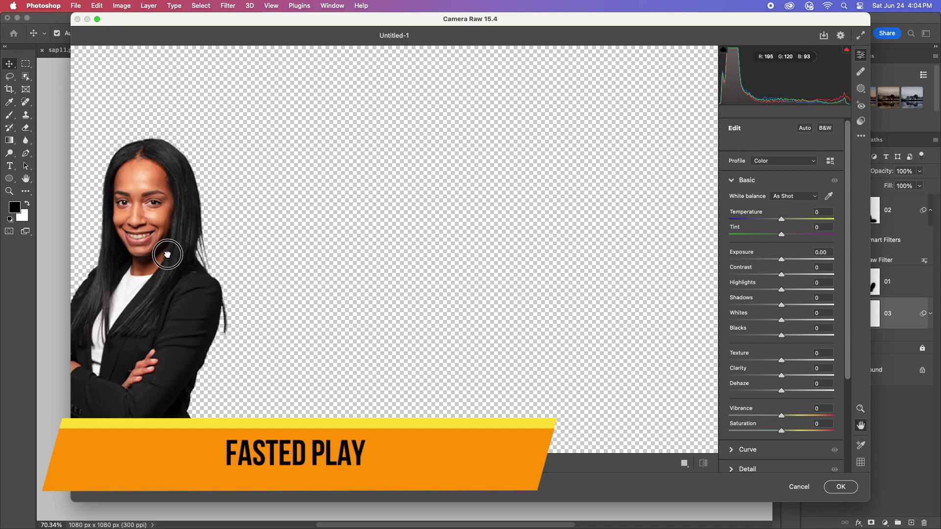
drag(776, 235, 786, 235)
drag(781, 274, 765, 320)
drag(781, 335, 786, 336)
drag(781, 360, 814, 362)
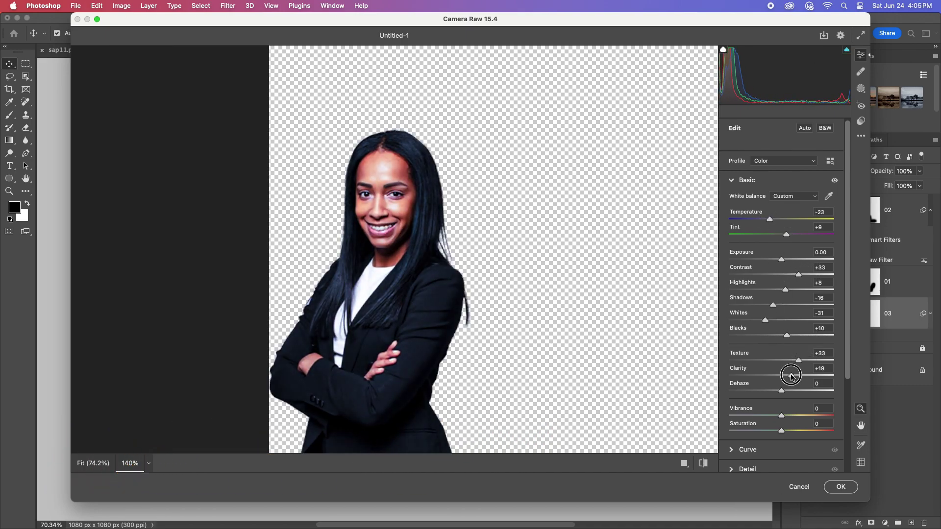
scroll(786, 419, down, 3)
click(747, 414)
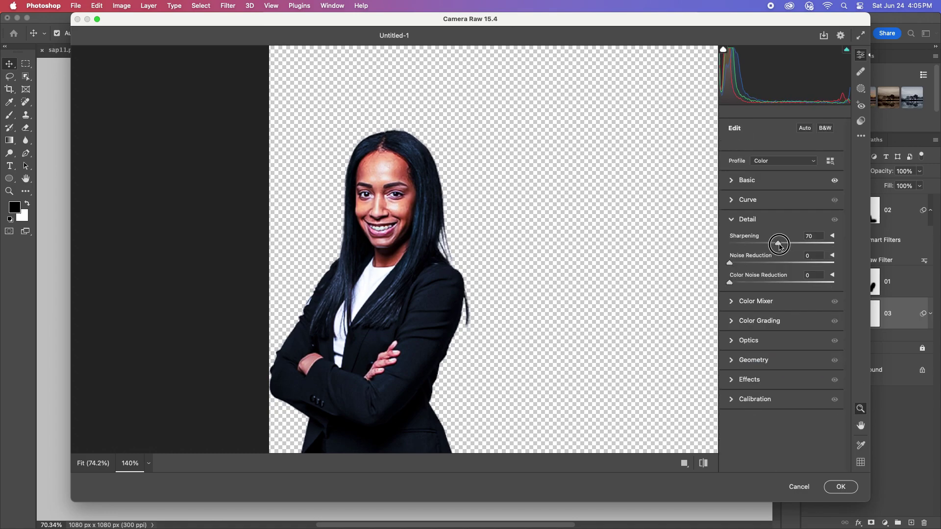
click(747, 200)
drag(762, 304, 808, 250)
click(841, 486)
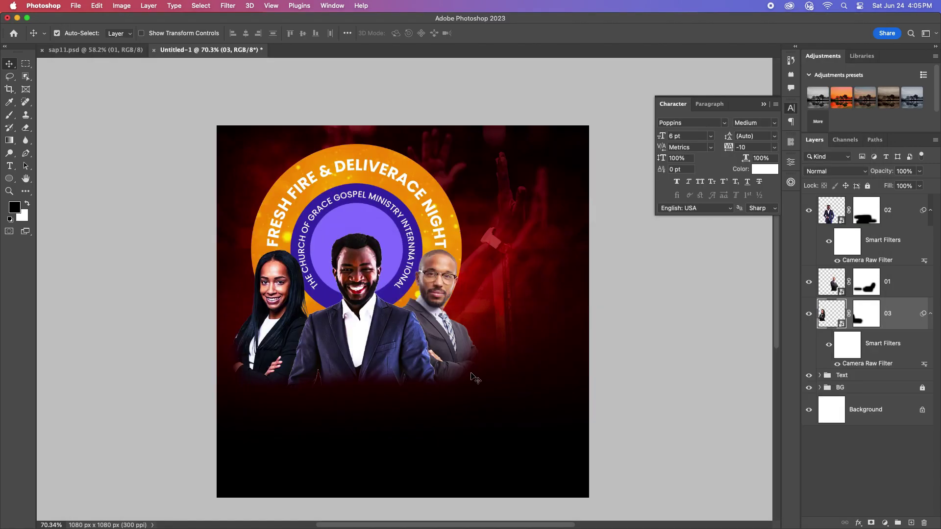
Step: For layer 01, cool the temperature, add tint, lower exposure, boost contrast, shadows, Clarity and Dehaze
click(227, 6)
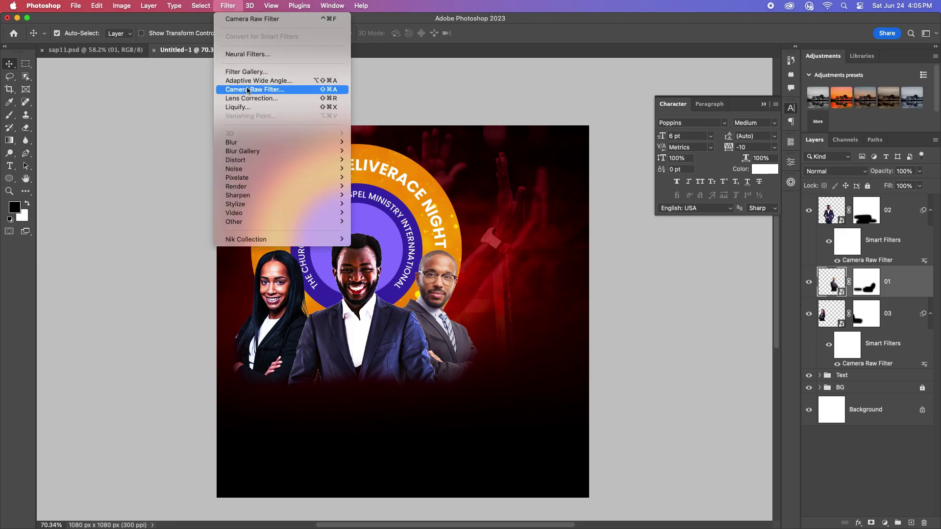
click(264, 86)
drag(781, 219, 786, 235)
drag(781, 259, 774, 259)
drag(781, 275, 797, 306)
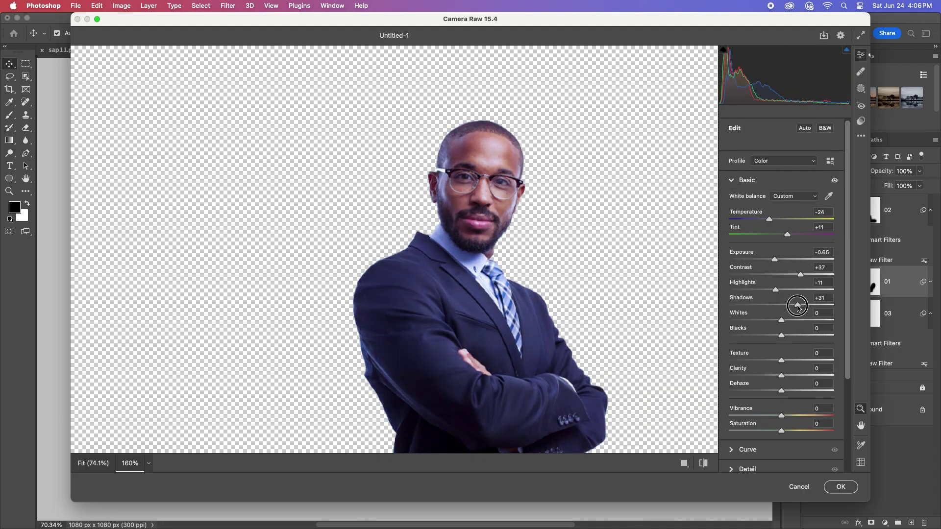
drag(781, 376, 791, 390)
Step: Pull layer 01's curve Highlights to -32, adjust the Darks, and apply the filter
click(747, 180)
click(747, 200)
drag(803, 259, 811, 275)
drag(757, 304, 757, 319)
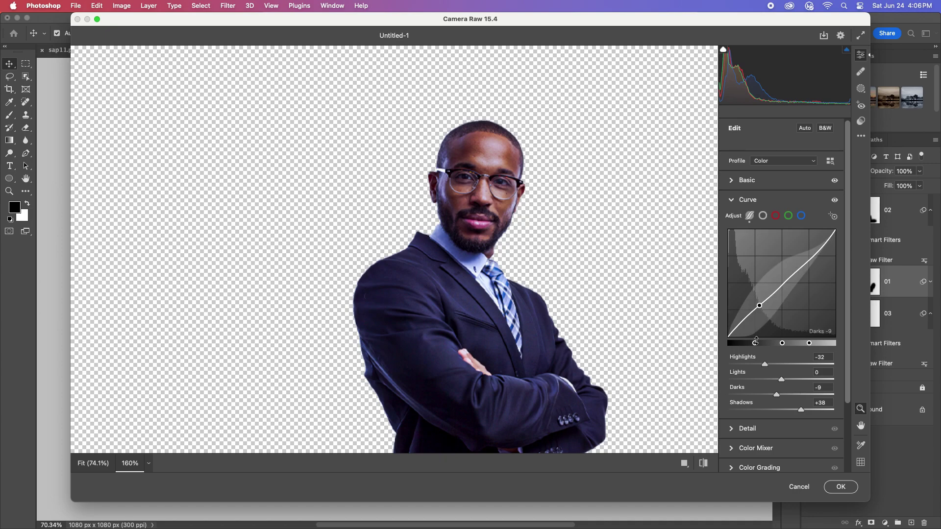
click(747, 199)
click(747, 219)
key(Return)
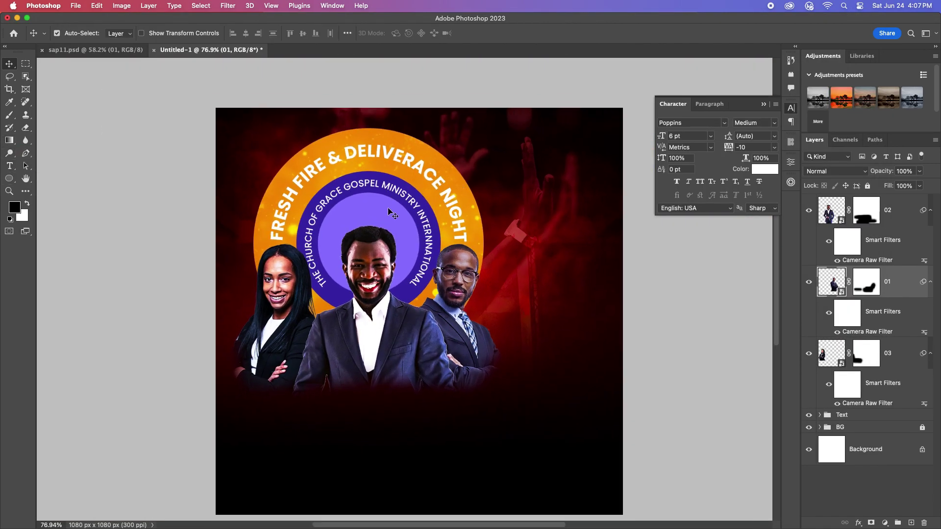
Step: Make the inner badge circle (Ellipse 1 copy 2) white
click(318, 260)
double_click(841, 500)
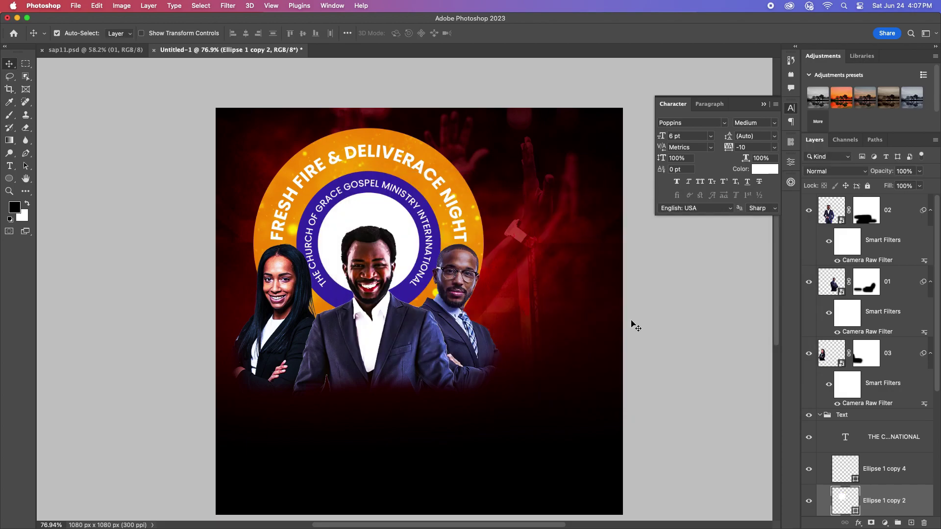
scroll(867, 343, down, 5)
Step: Group pastor layers 02, 01 and 03 into a group named MoG
click(820, 212)
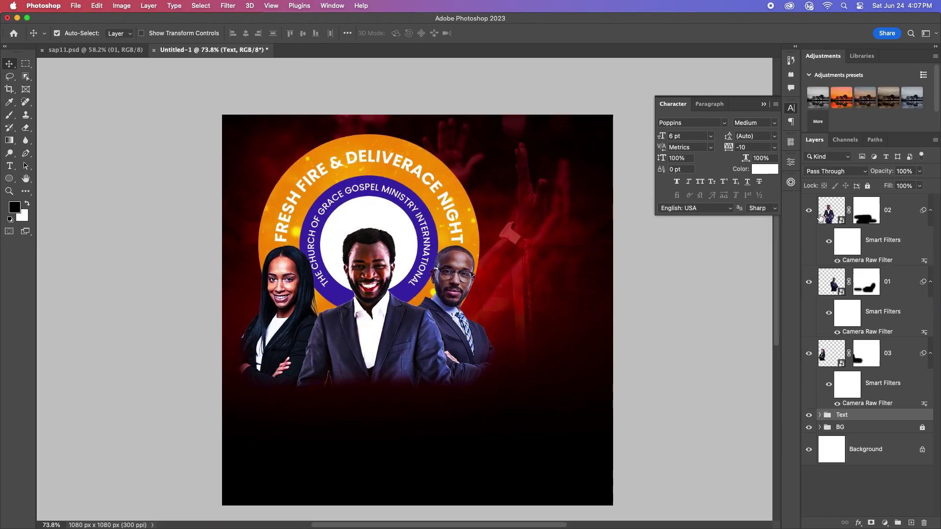
click(887, 209)
shift+click(886, 353)
key(super+g)
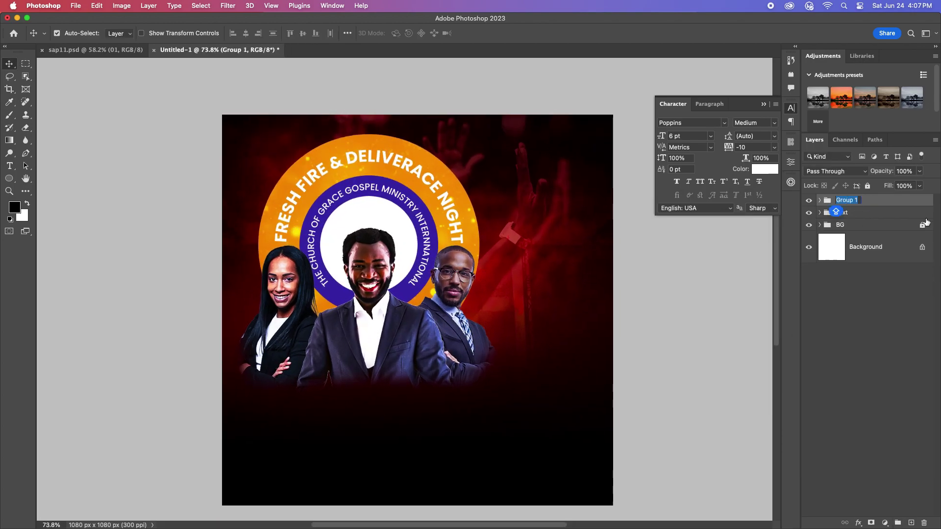
text(MoG)
key(Return)
Step: Draw a small rectangle below the left pastor and remove its stroke
click(9, 178)
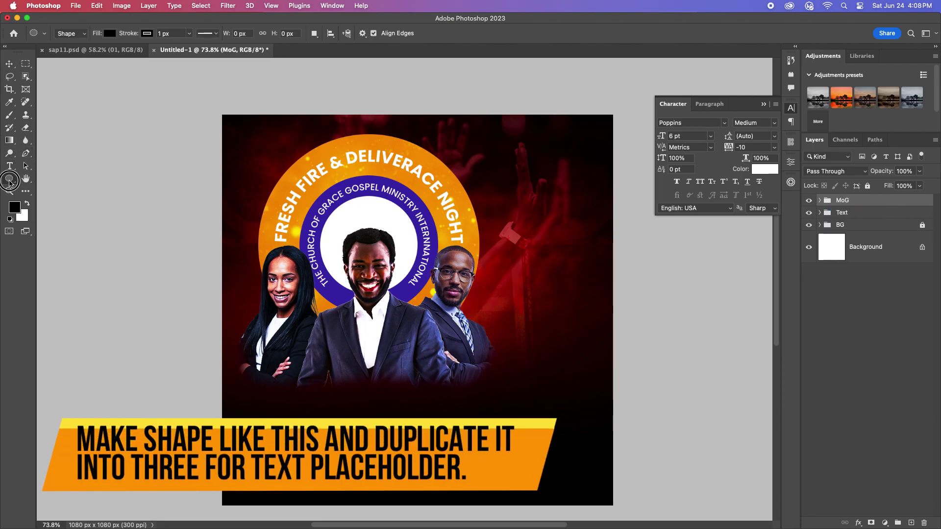
drag(252, 392, 313, 412)
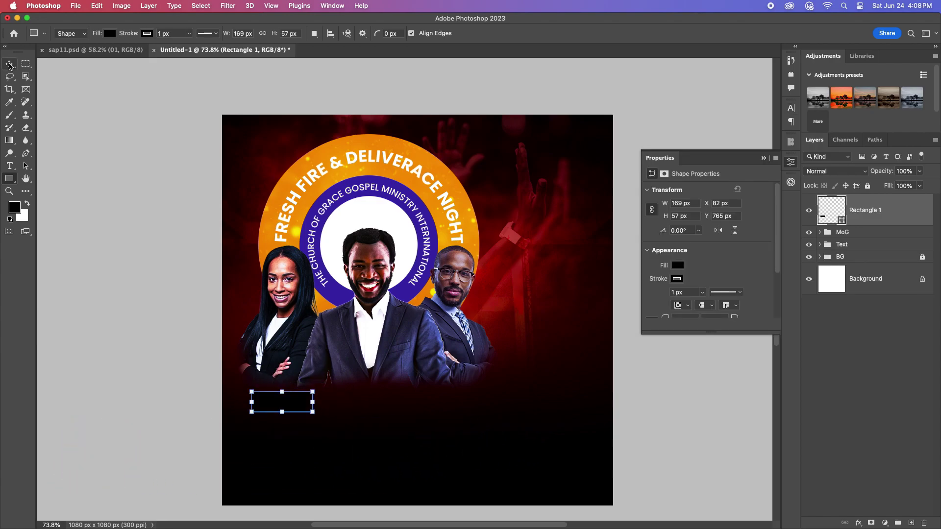
click(9, 64)
click(285, 402)
click(679, 280)
click(658, 298)
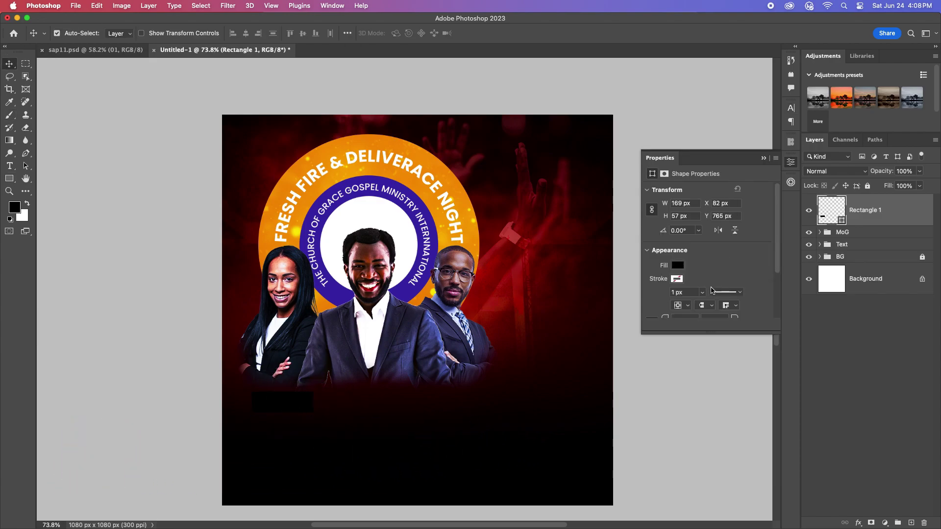
Step: Fill the bar with the ring's sampled purple and Alt-drag a copy to the right
double_click(838, 221)
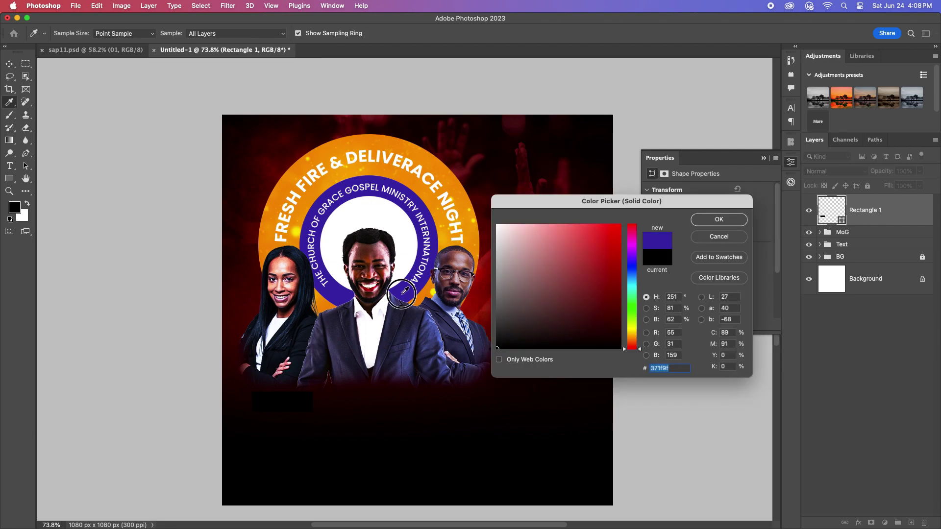
click(405, 291)
click(706, 223)
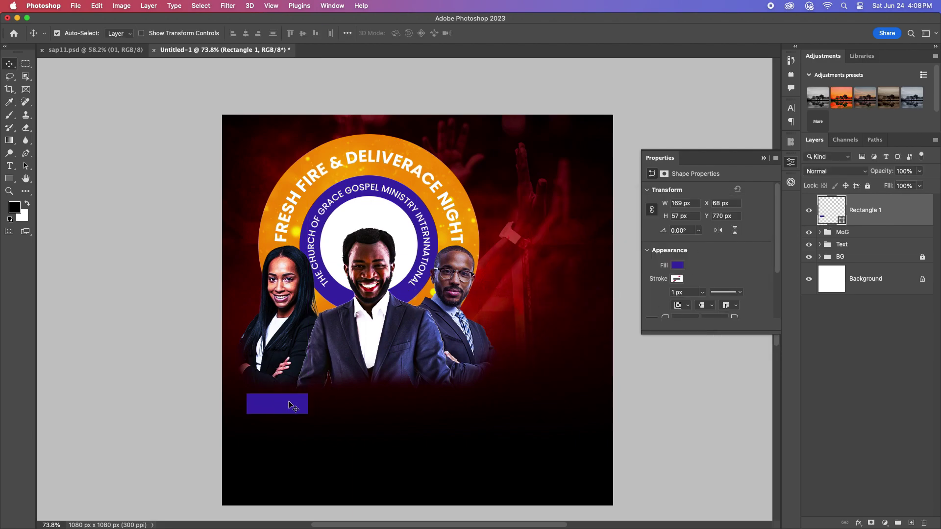
drag(288, 404, 461, 404)
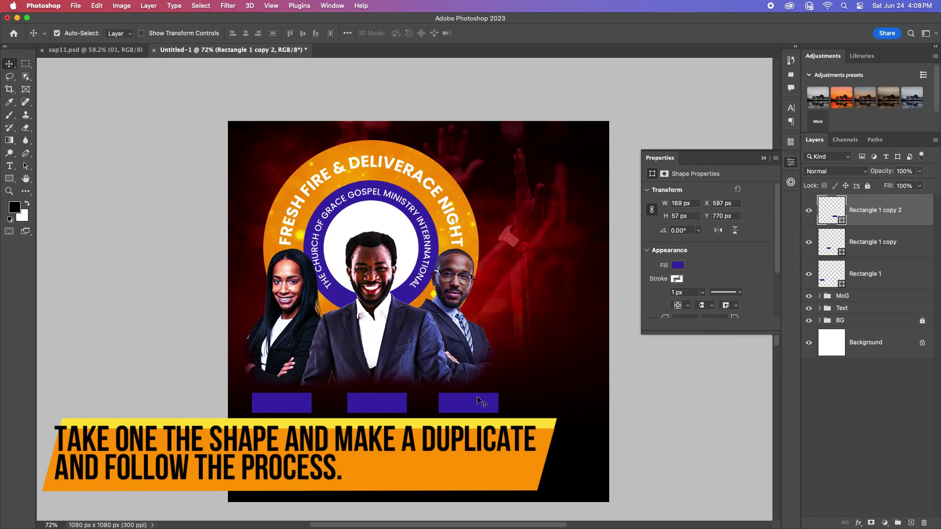
Step: Move a bar copy up beside the photos and stretch it into a tall block
drag(478, 400, 565, 215)
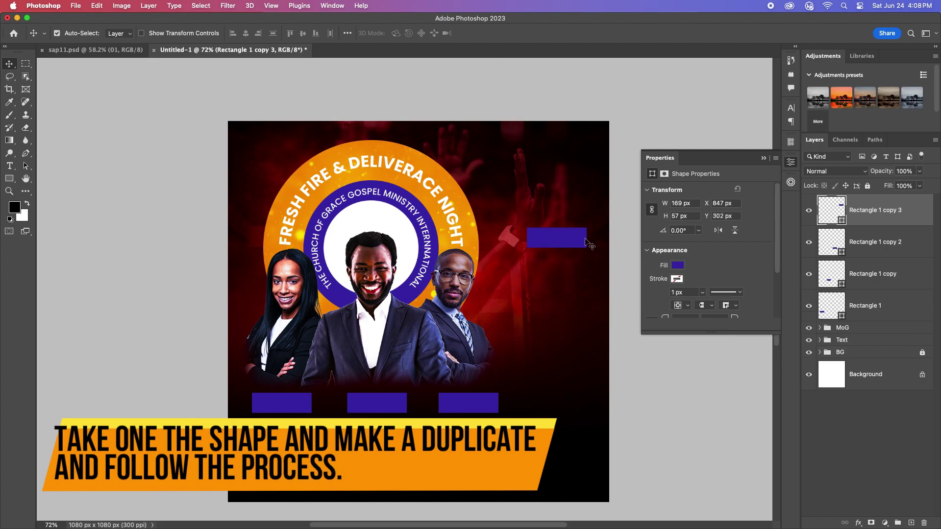
key(ctrl+t)
drag(525, 237, 519, 237)
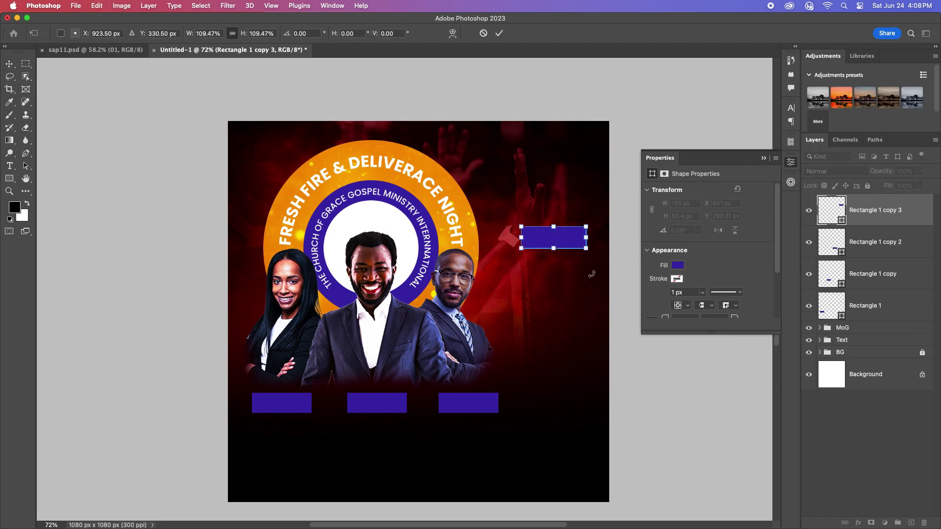
drag(558, 287, 558, 287)
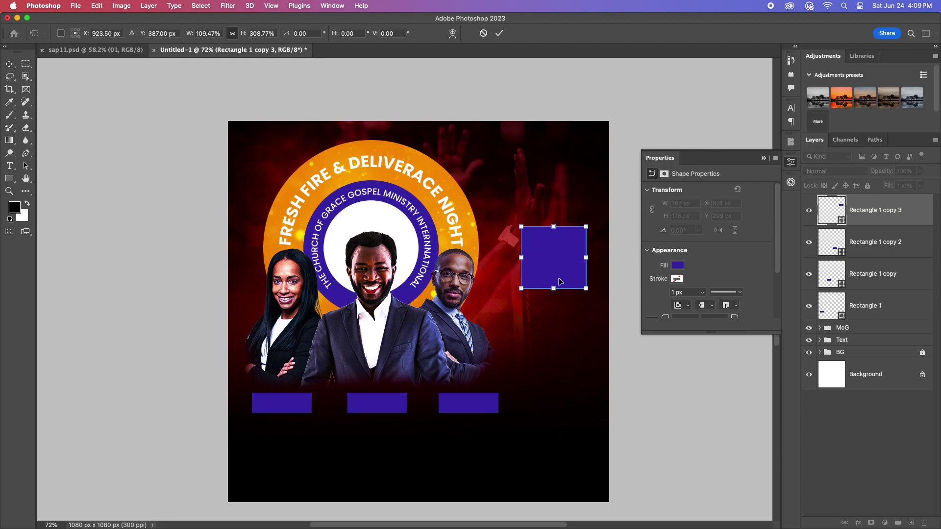
click(499, 33)
Step: Duplicate the block twice, stacking the copies directly beneath it
drag(555, 253, 556, 378)
scroll(554, 331, up, 5)
drag(553, 309, 542, 447)
scroll(541, 279, down, 5)
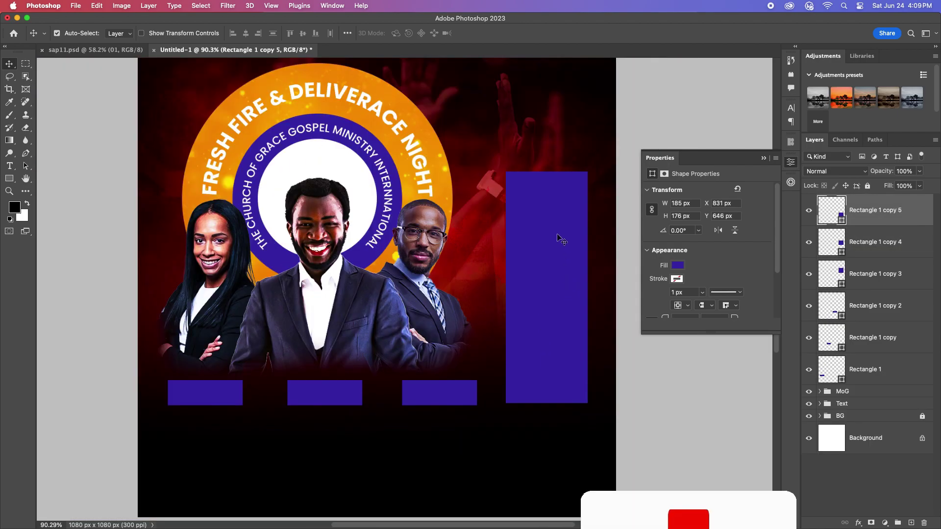
Step: Recolour the top block orange and the middle block with a red sampled from the background
double_click(832, 273)
key(Return)
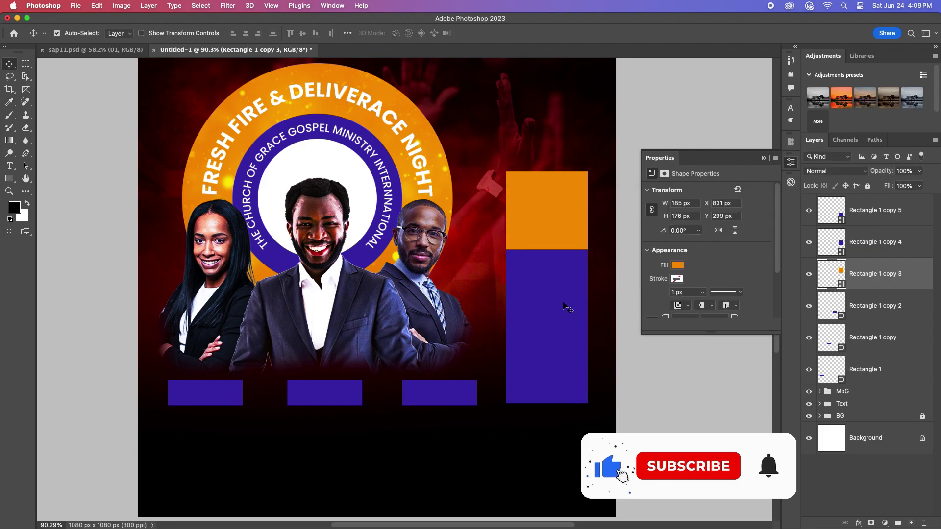
click(577, 308)
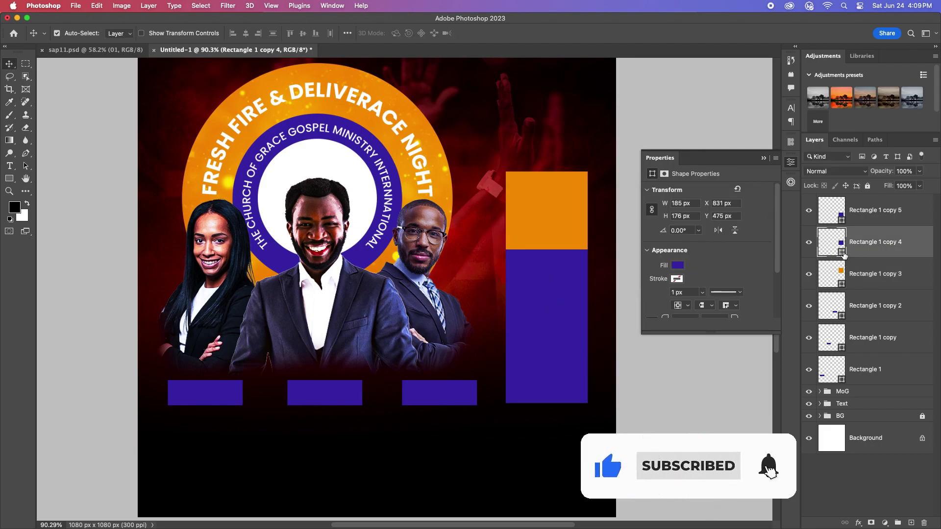
double_click(842, 251)
drag(560, 207, 640, 239)
click(675, 307)
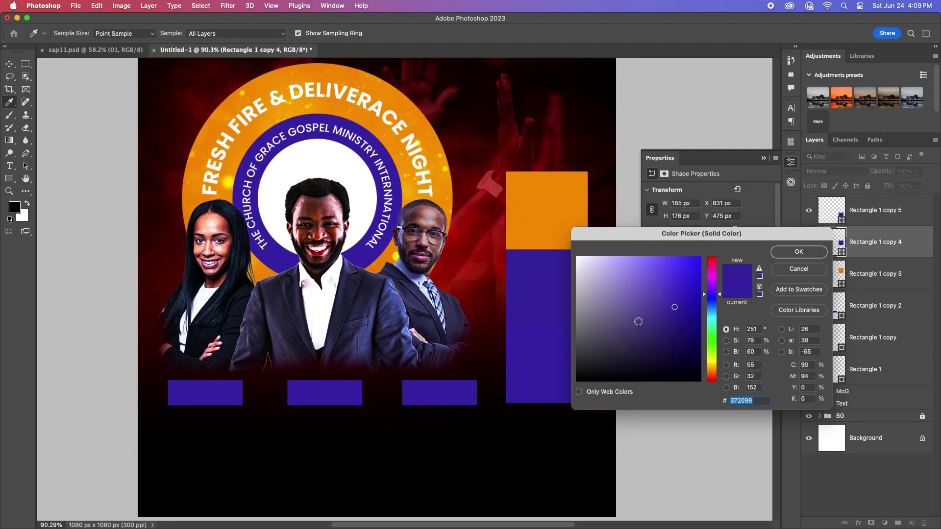
drag(441, 144, 490, 190)
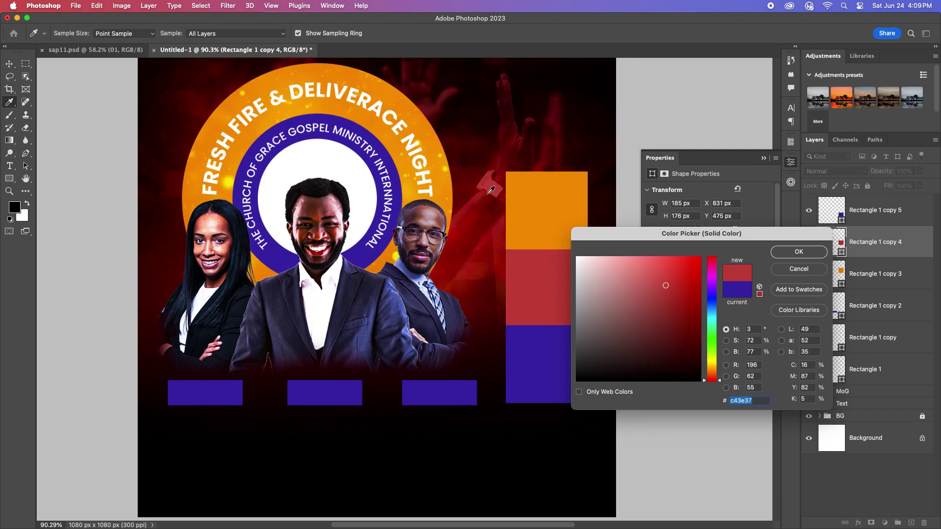
key(Return)
key(v)
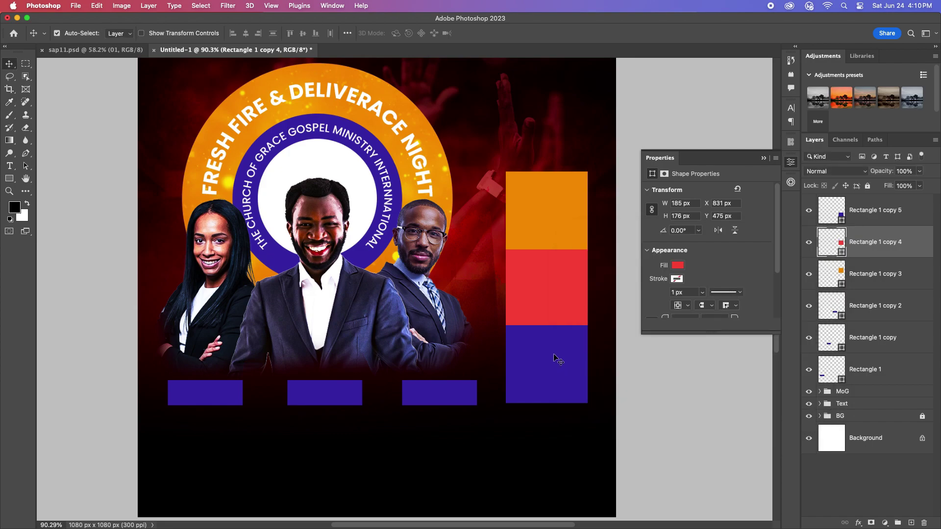
click(556, 361)
scroll(546, 326, down, 3)
scroll(544, 322, up, 2)
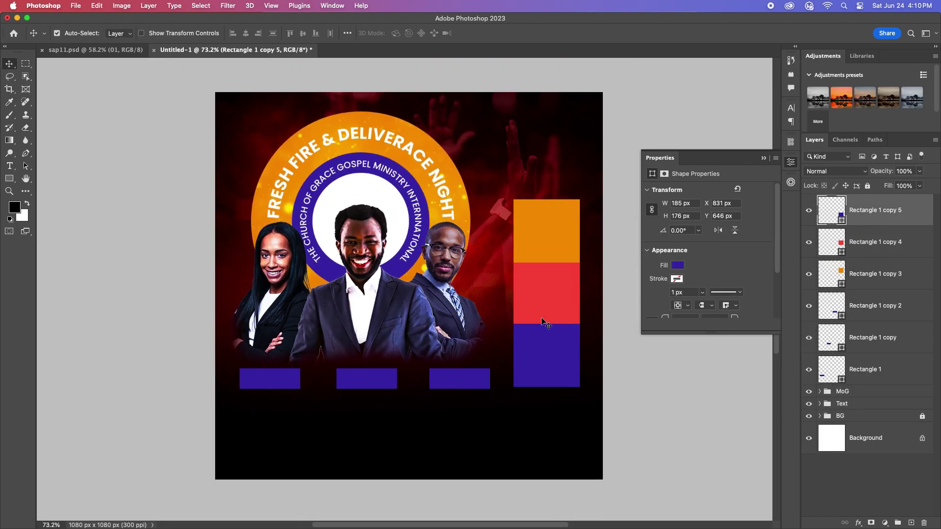
Step: Enlarge the three-block column wider and taller with Free Transform
drag(551, 184, 566, 399)
key(super+t)
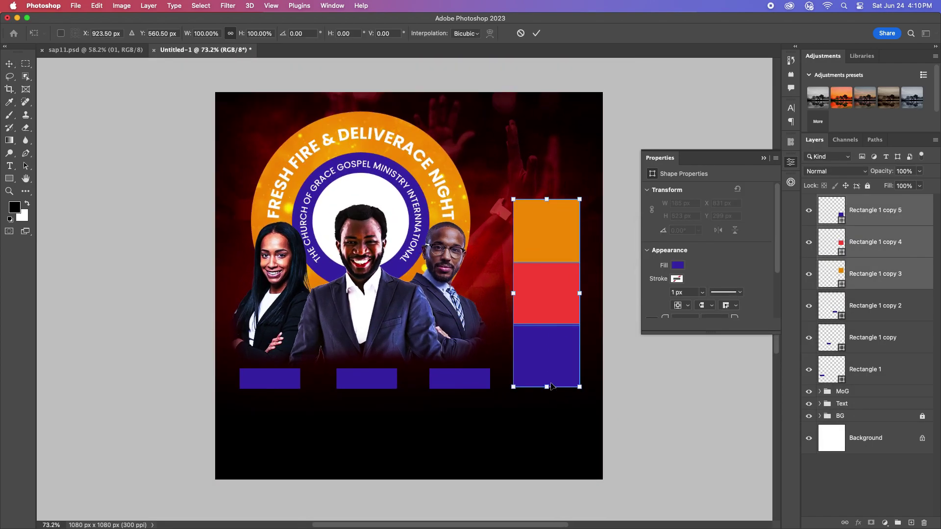
drag(513, 293, 506, 294)
drag(540, 245, 547, 270)
click(535, 35)
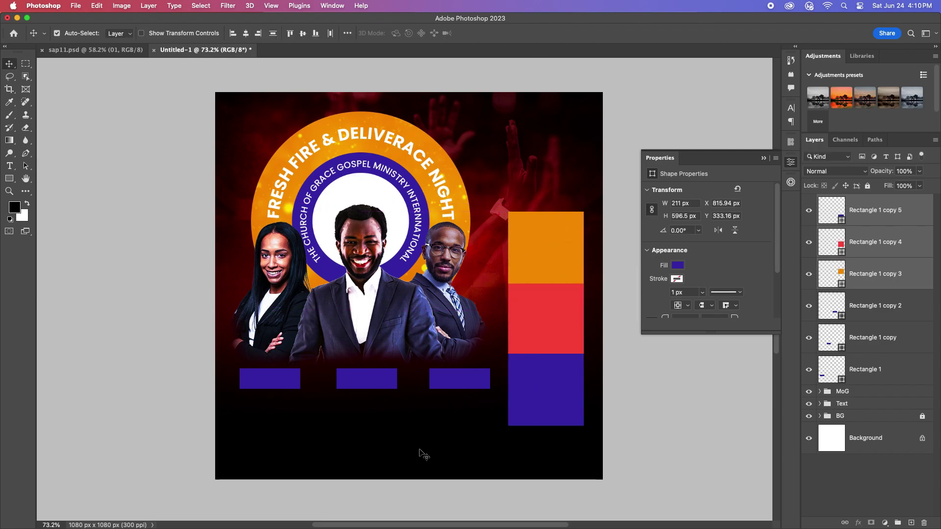
scroll(392, 402, up, 1)
Step: Draw a small triangle and bring it in front of the blocks near the red block's top
click(892, 275)
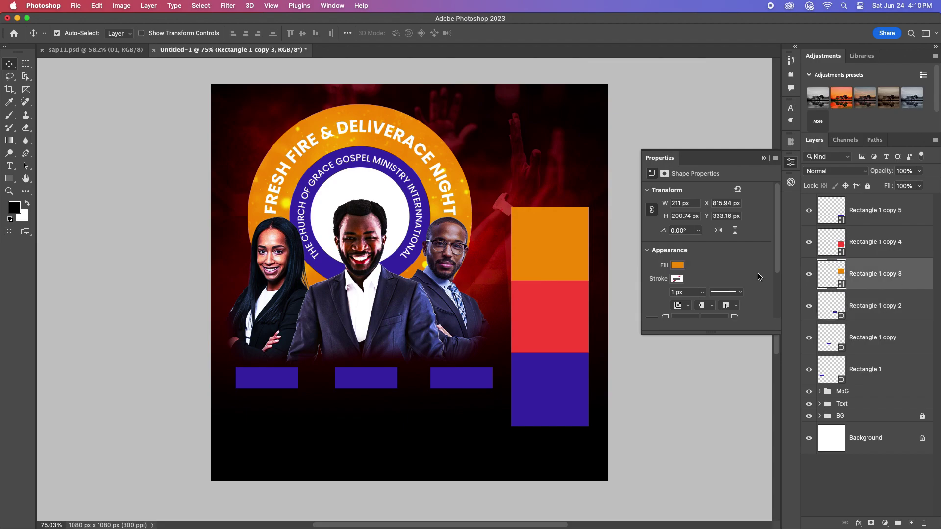
key(u)
drag(12, 182, 54, 199)
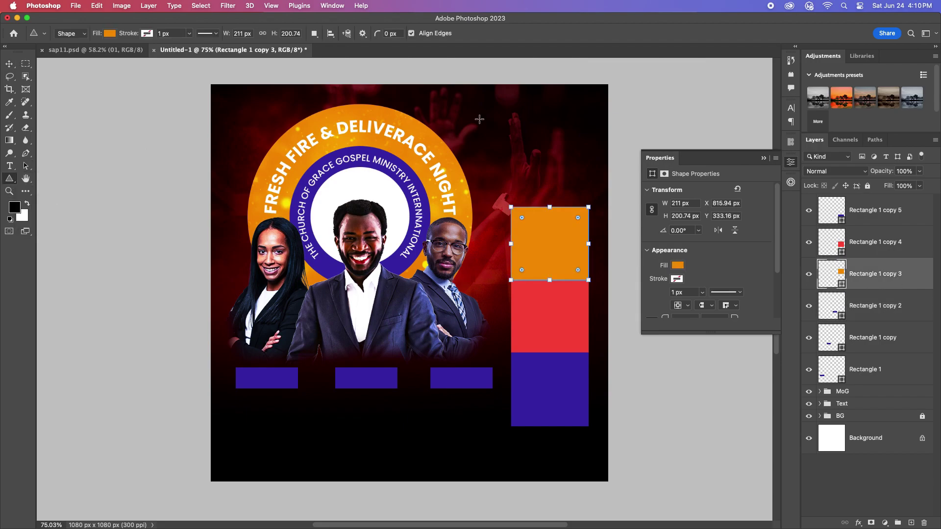
drag(486, 130, 487, 130)
key(v)
drag(554, 264, 550, 213)
key(super+shift+bracketright)
drag(555, 334, 547, 296)
Step: Rotate the triangle to point downward and move it to the red/purple seam
key(super+t)
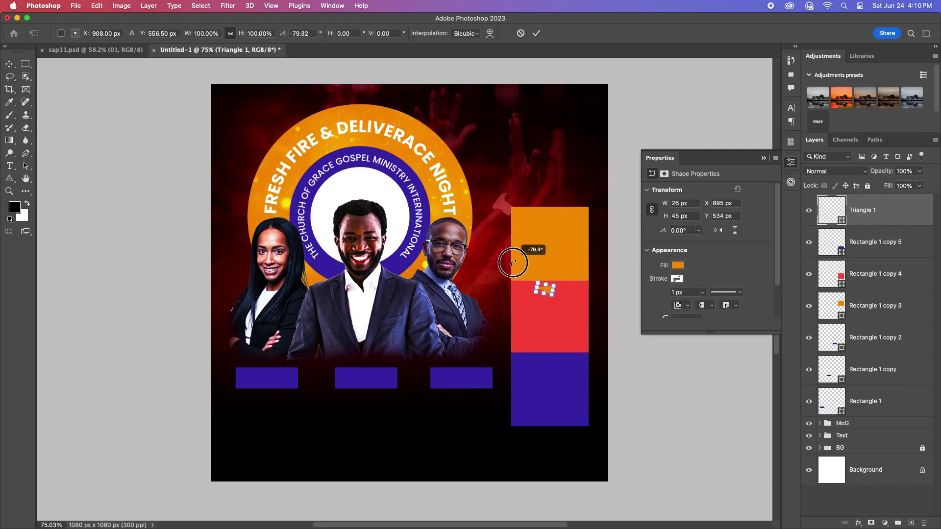
drag(520, 325, 519, 327)
key(Return)
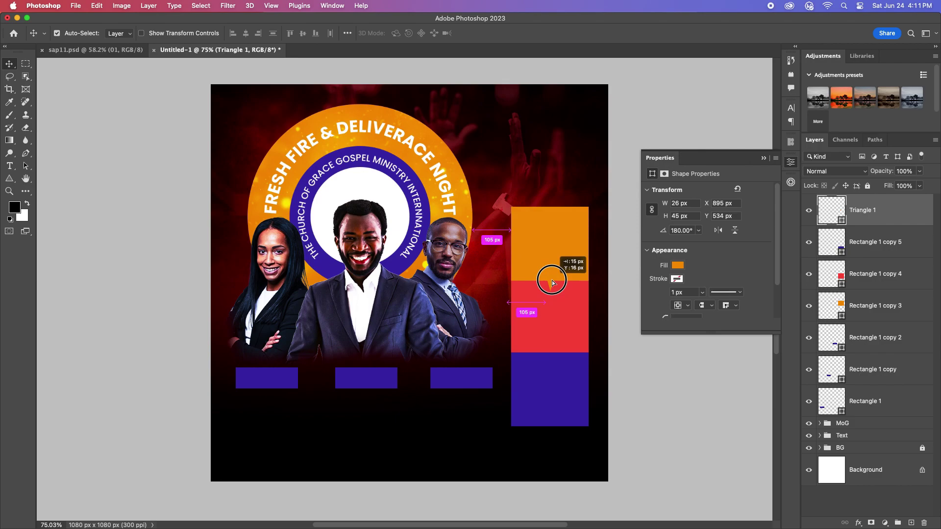
scroll(560, 302, up, 2)
drag(549, 282, 545, 367)
scroll(550, 369, down, 1)
Step: Fill the triangle with the red sampled from the middle block
click(588, 345)
click(551, 367)
double_click(842, 221)
click(568, 312)
key(Return)
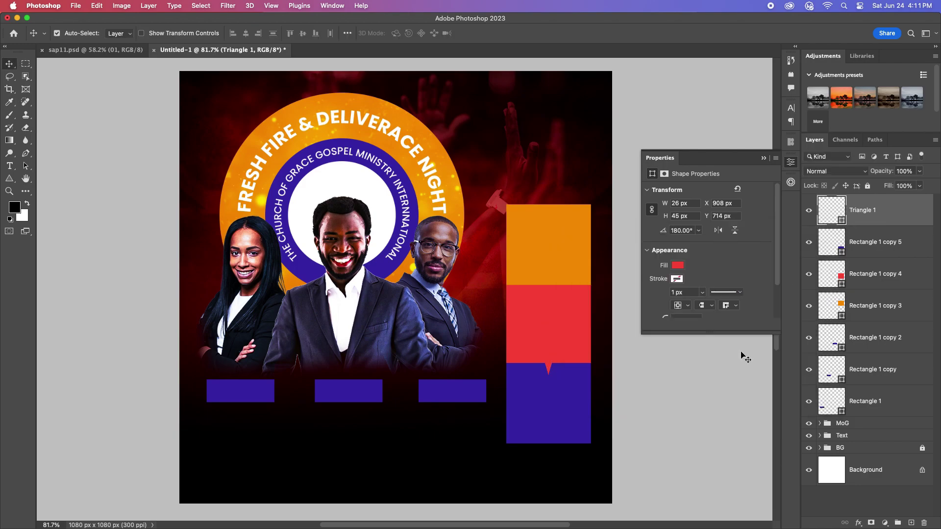
scroll(641, 395, down, 1)
click(555, 277)
scroll(555, 279, up, 2)
Step: Duplicate the triangle up to the orange/red seam and fill it with the top block's orange
click(542, 389)
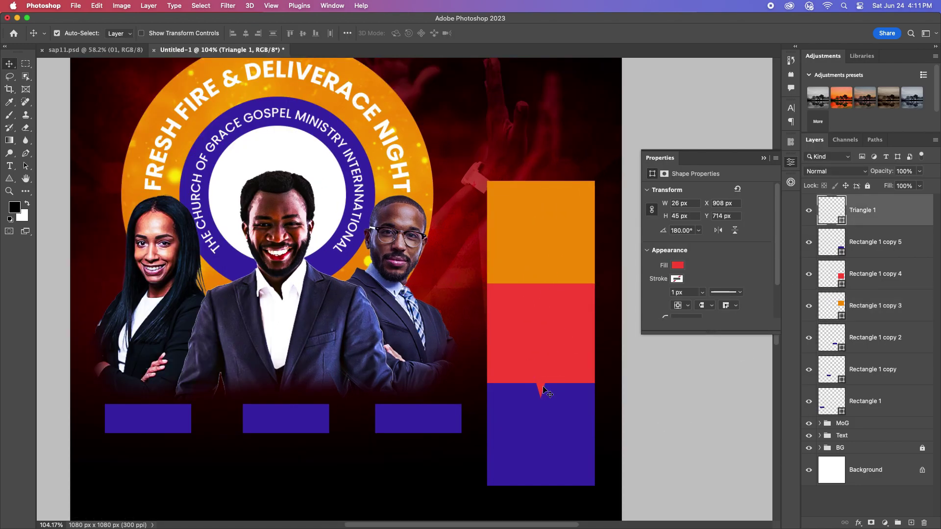
drag(543, 391, 544, 290)
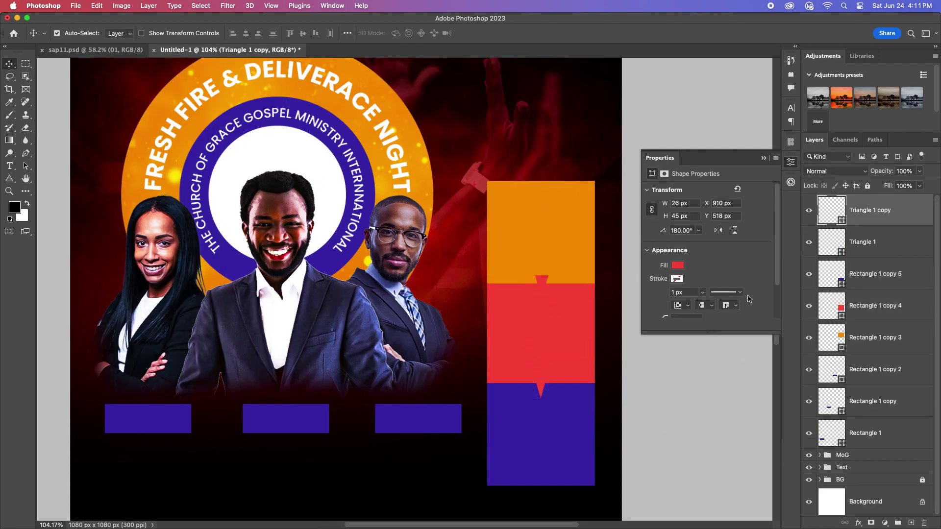
double_click(844, 225)
click(553, 239)
key(Return)
scroll(683, 388, down, 3)
scroll(327, 278, up, 2)
scroll(336, 276, up, 1)
scroll(357, 330, down, 1)
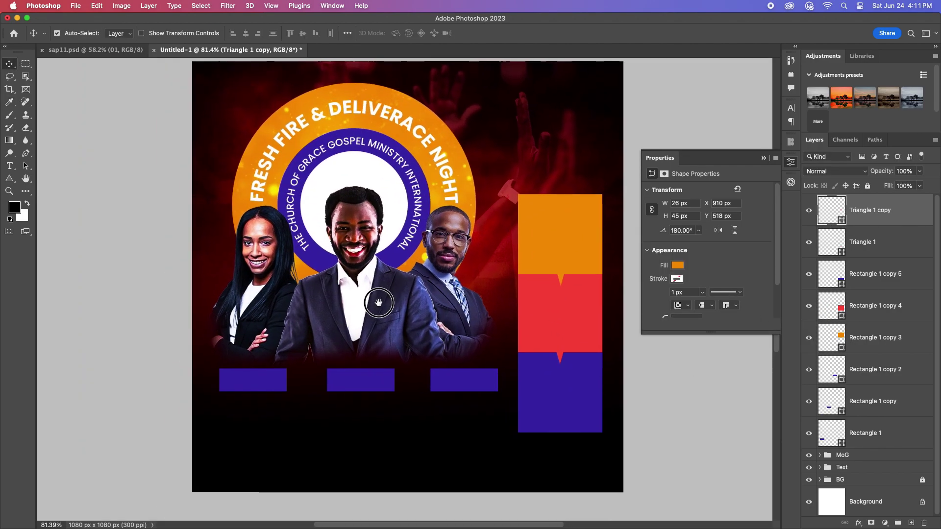
click(764, 159)
scroll(543, 295, down, 1)
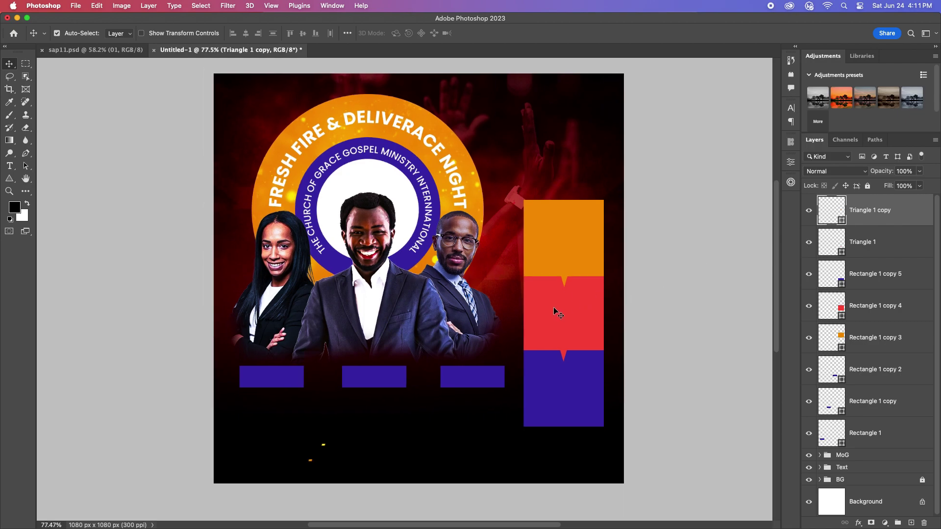
Step: Add the text 'Breakout' and move it under the purple bars
click(9, 166)
click(166, 312)
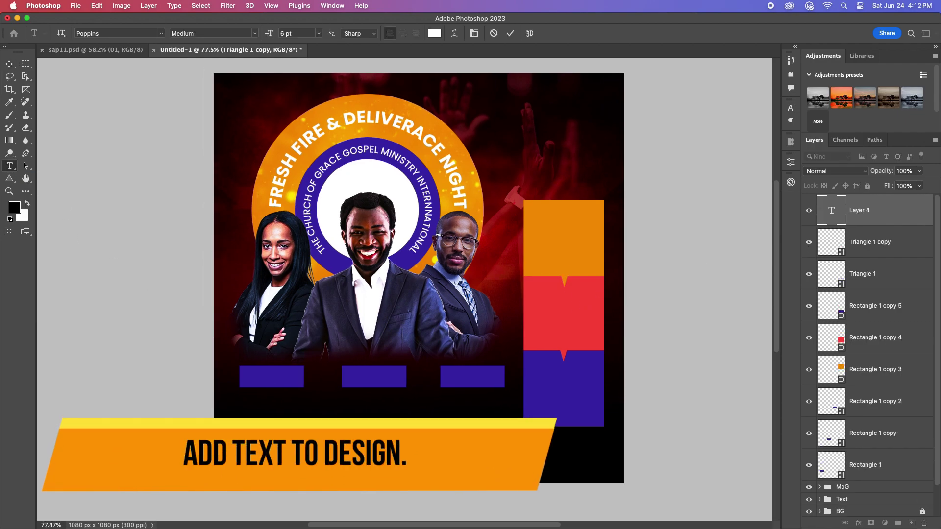
text(Breakout)
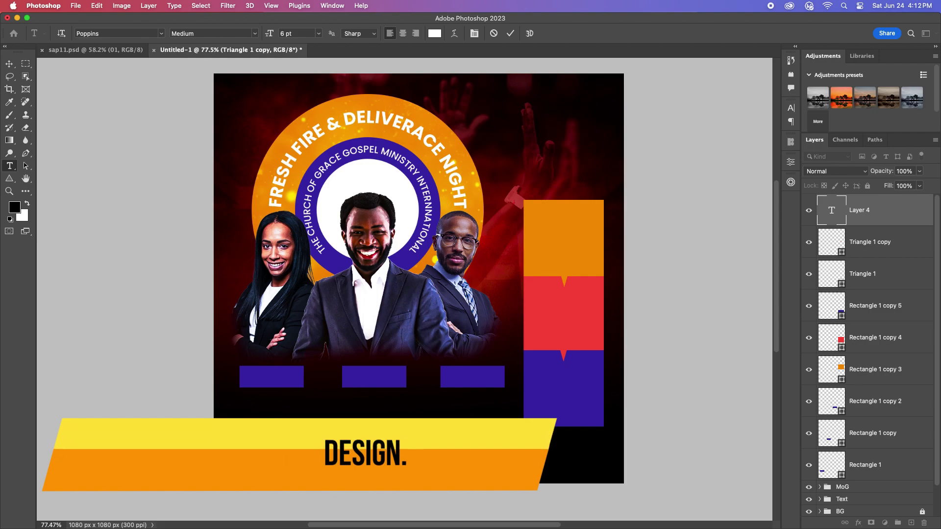
click(10, 65)
drag(307, 443, 479, 431)
key(Return)
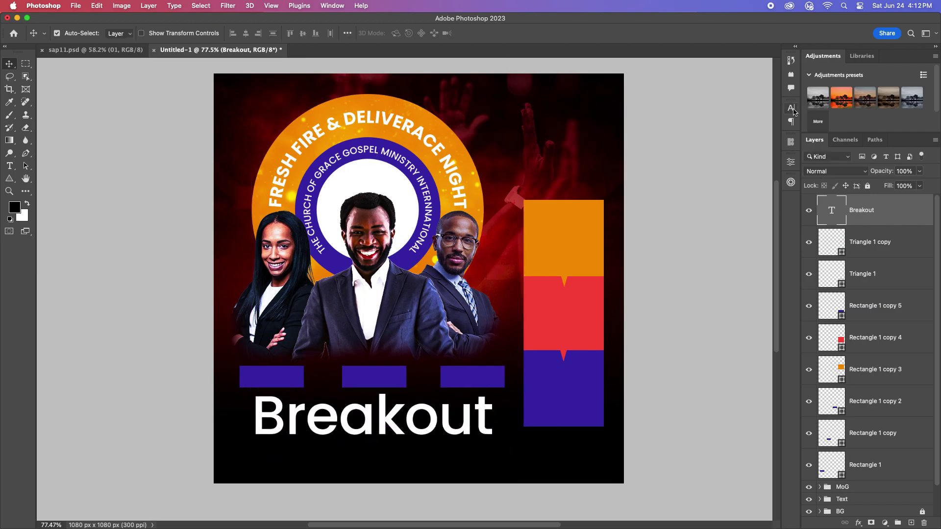
Step: Set the Breakout font to Ordinary Black
click(792, 108)
click(689, 123)
text(ordi)
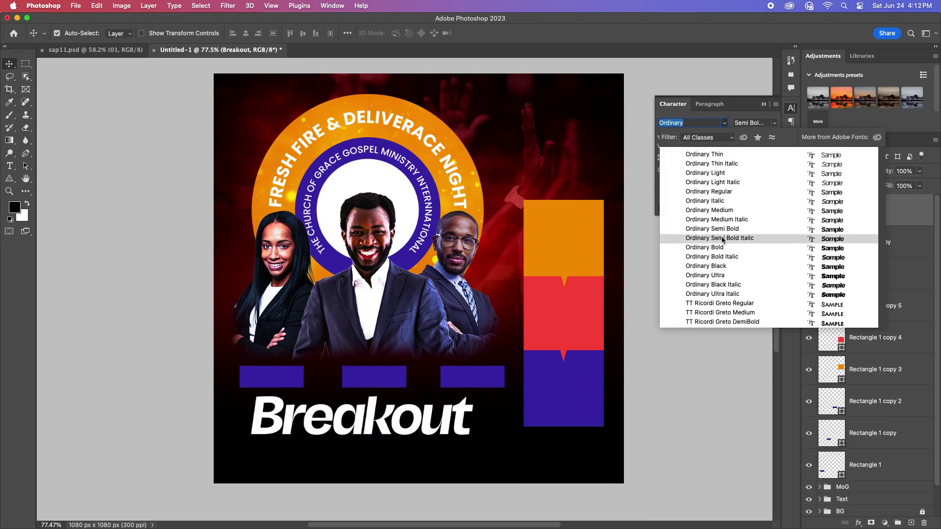
click(718, 266)
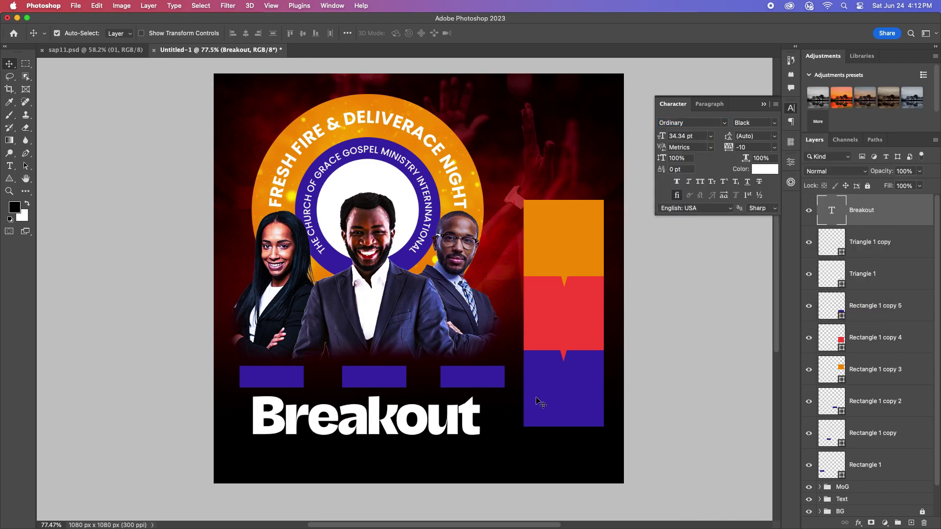
scroll(435, 406, up, 4)
scroll(435, 426, down, 5)
scroll(441, 427, up, 2)
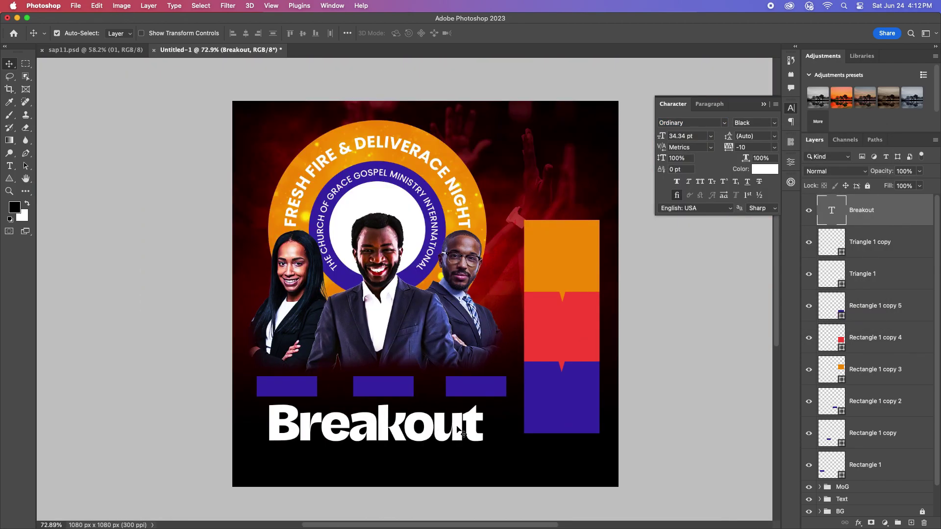
Step: Enlarge the Breakout text to 38.04 pt and nudge it right to centre it
key(ctrl+t)
drag(485, 431, 500, 432)
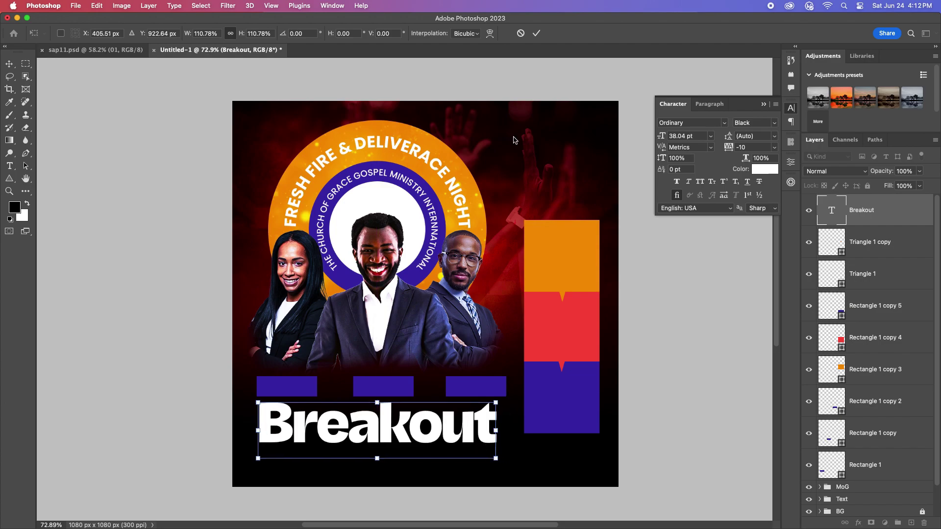
key(Return)
drag(372, 432, 377, 430)
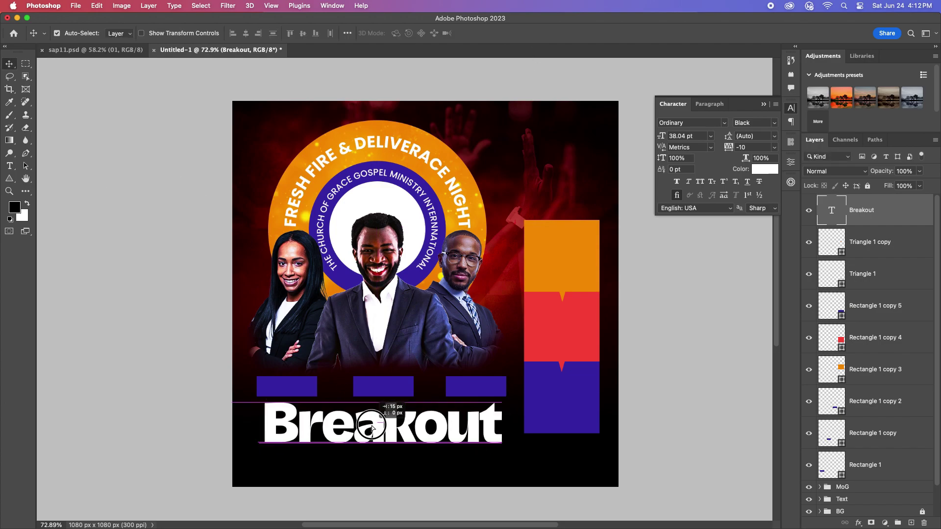
scroll(369, 416, down, 2)
scroll(348, 419, up, 2)
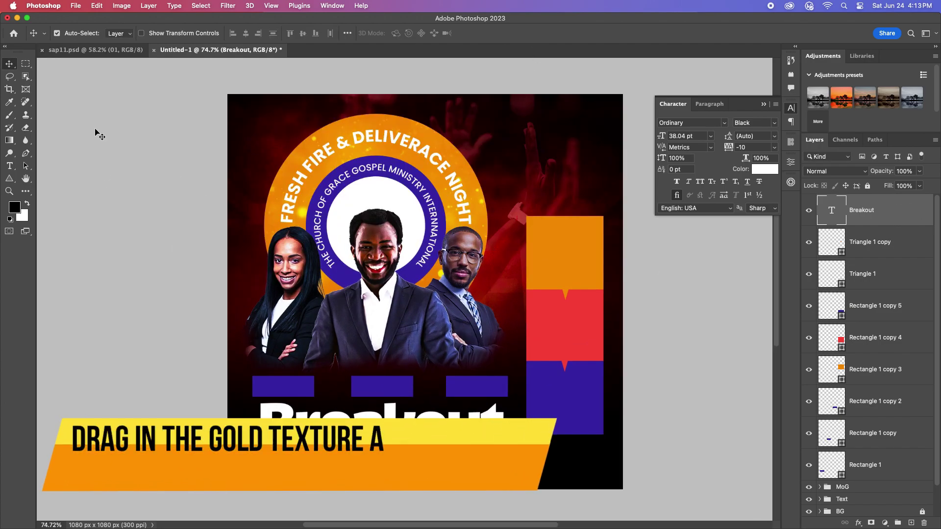
Step: Drag the Gold Texture layer from sap11.psd into the flyer and scale it
click(95, 50)
drag(228, 49, 431, 328)
key(ctrl+t)
drag(563, 519, 472, 406)
key(Return)
Step: Clip the gold texture to the Breakout text, shrink it to about 30% and center it over the title
alt+click(873, 222)
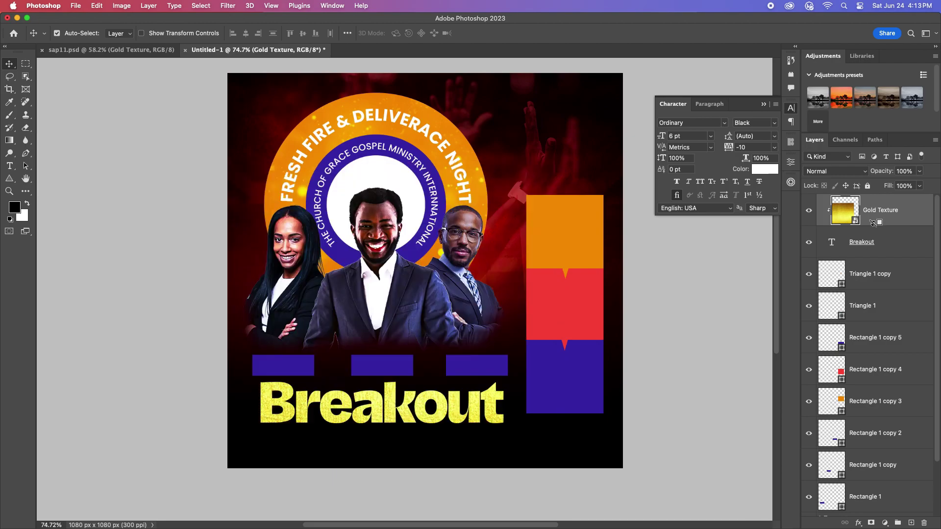
scroll(432, 399, up, 3)
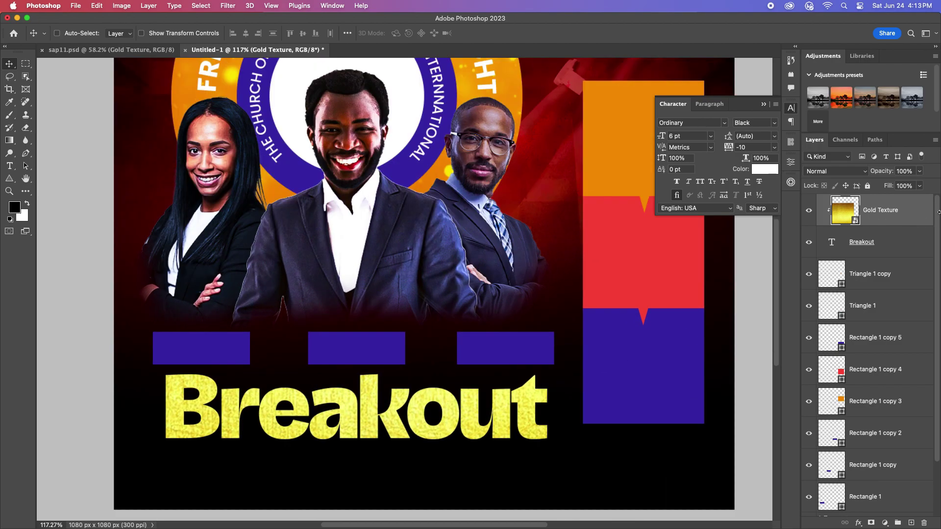
key(super+t)
drag(634, 336, 558, 336)
drag(437, 456, 441, 420)
key(Return)
Step: Apply the Texturizer filter from the Filter Gallery to the gold texture
scroll(496, 363, up, 2)
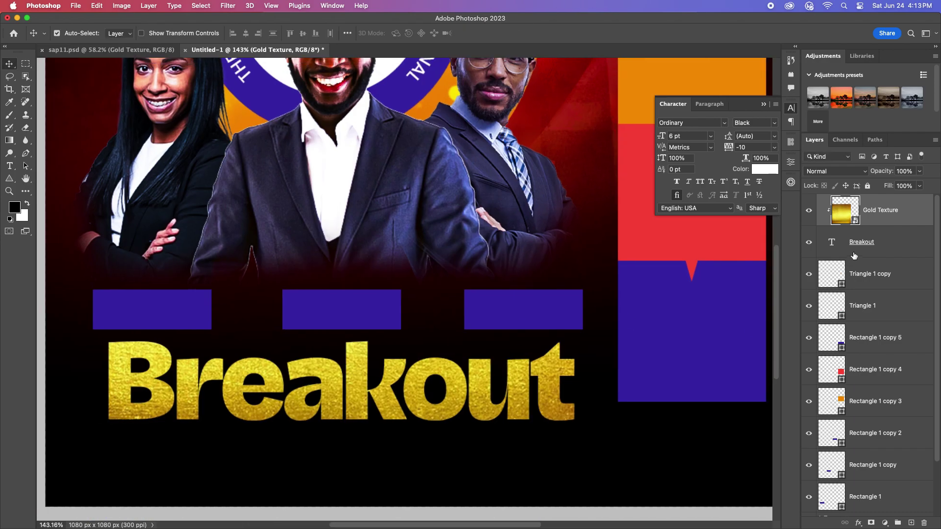
click(228, 5)
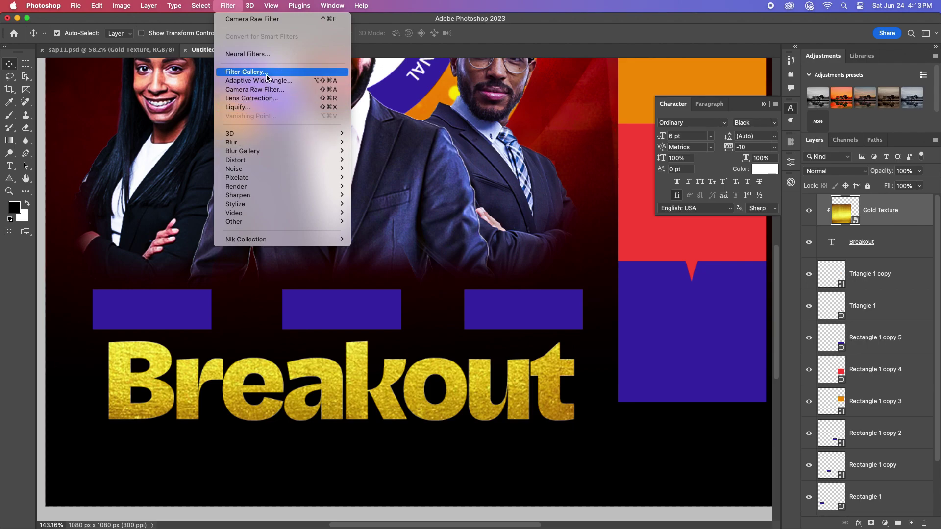
click(265, 73)
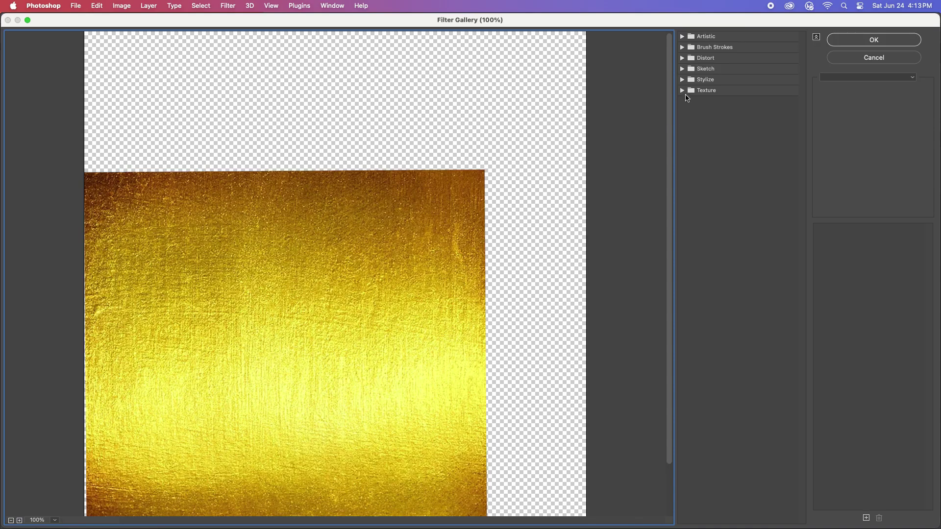
click(687, 92)
drag(864, 101, 851, 117)
click(780, 146)
click(874, 40)
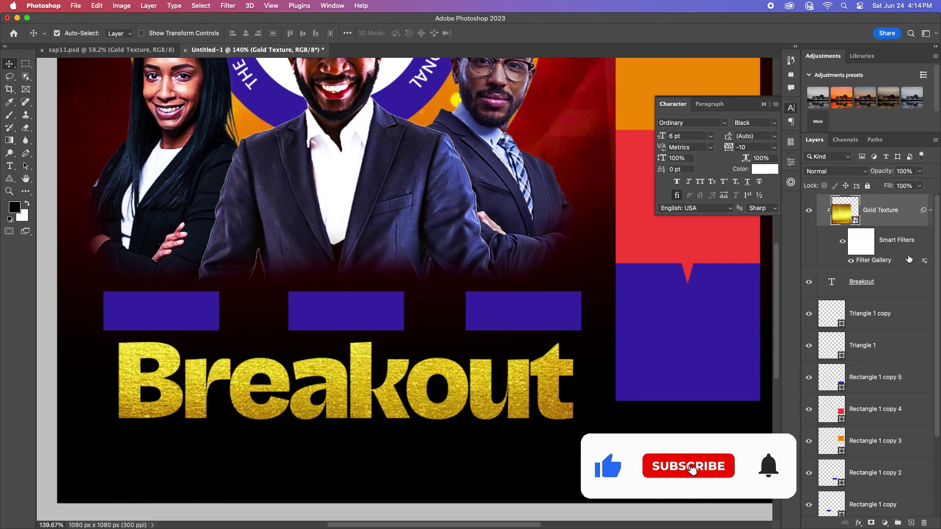
Step: Give the Breakout layer a Bevel & Emboss with Depth 74 and Size 6
double_click(896, 242)
click(315, 199)
drag(344, 148, 536, 157)
drag(652, 224, 650, 248)
click(660, 257)
drag(619, 154, 746, 188)
Step: Add a 35% opacity drop shadow and a bright yellow stroke sampled from the gold title
click(661, 383)
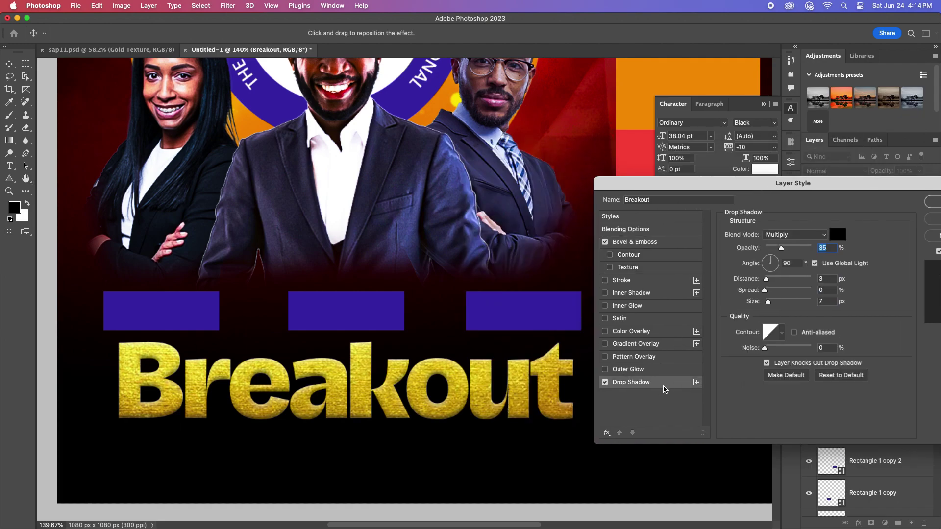
click(627, 284)
click(754, 318)
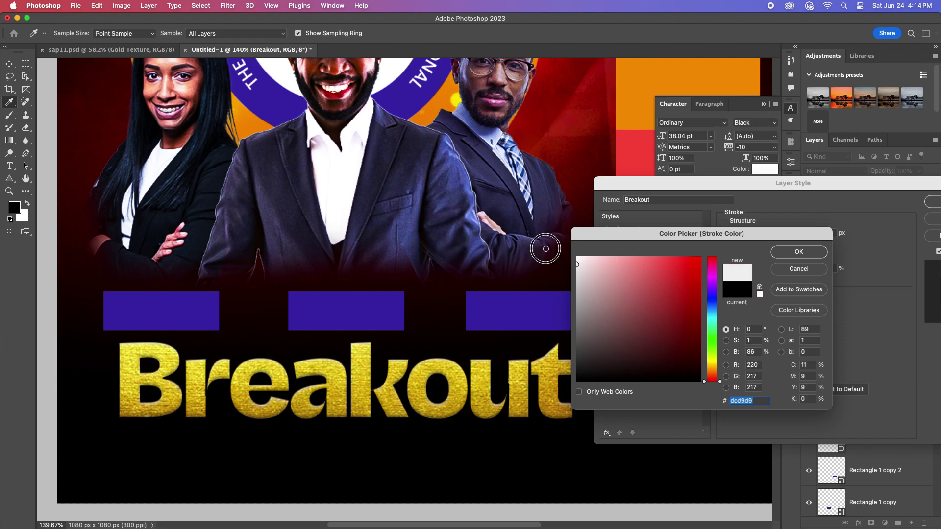
drag(608, 245, 601, 256)
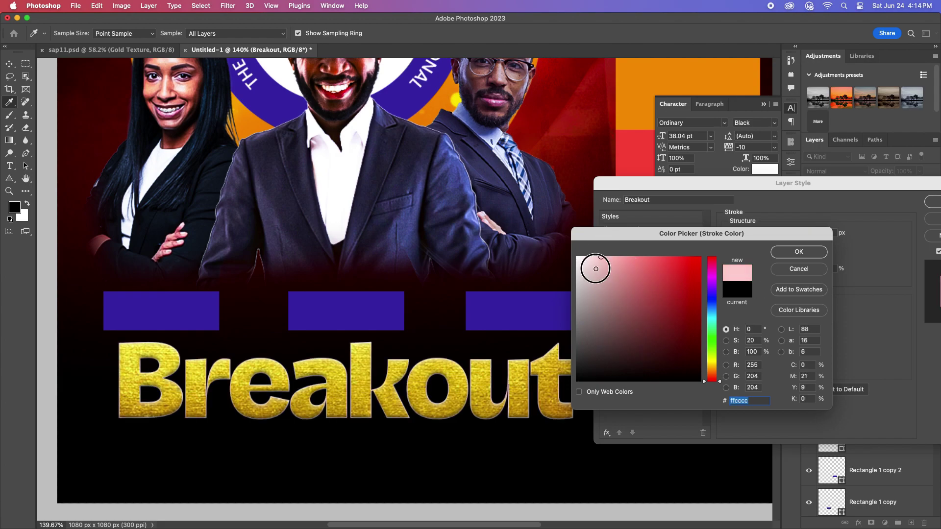
click(485, 372)
click(694, 292)
click(799, 252)
click(631, 382)
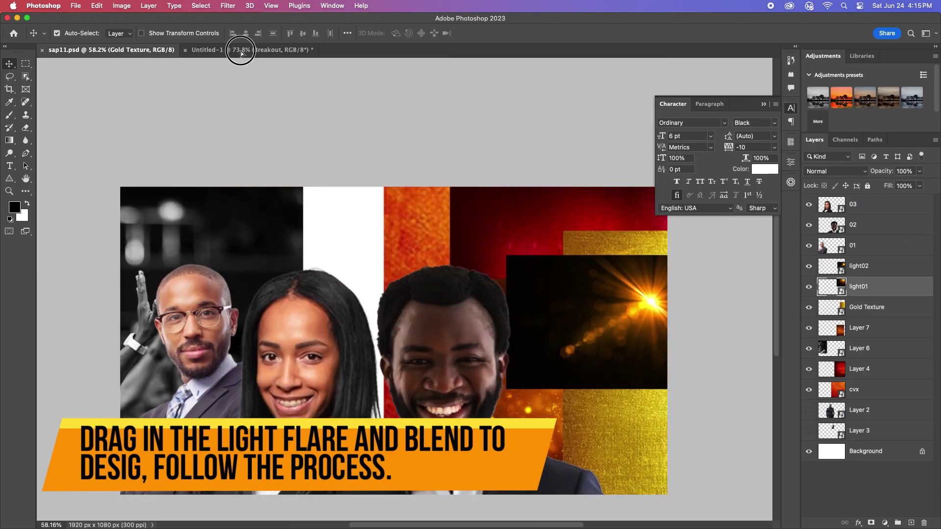
Step: Bring the light01 flare from sap11.psd over the B and set it to Screen blend
click(237, 50)
drag(320, 398, 338, 405)
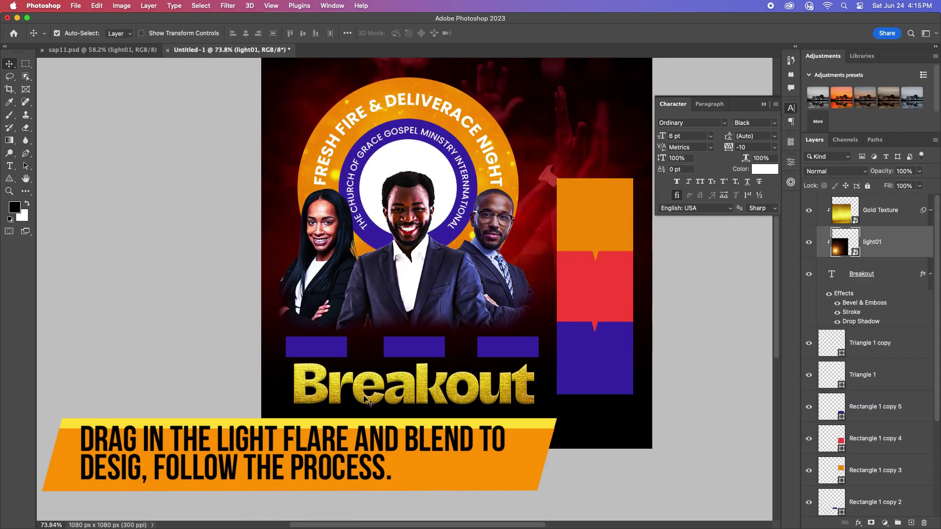
alt+click(889, 230)
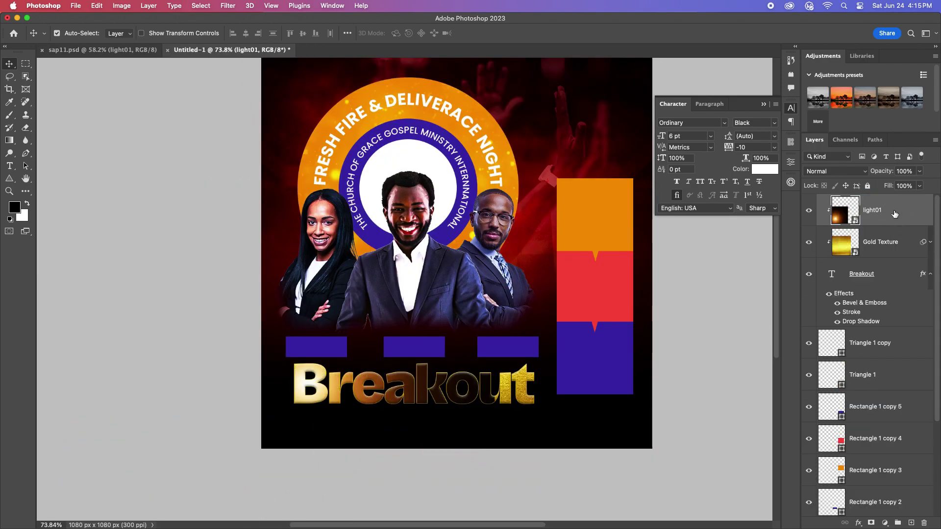
alt+click(880, 227)
drag(372, 358, 426, 346)
click(835, 171)
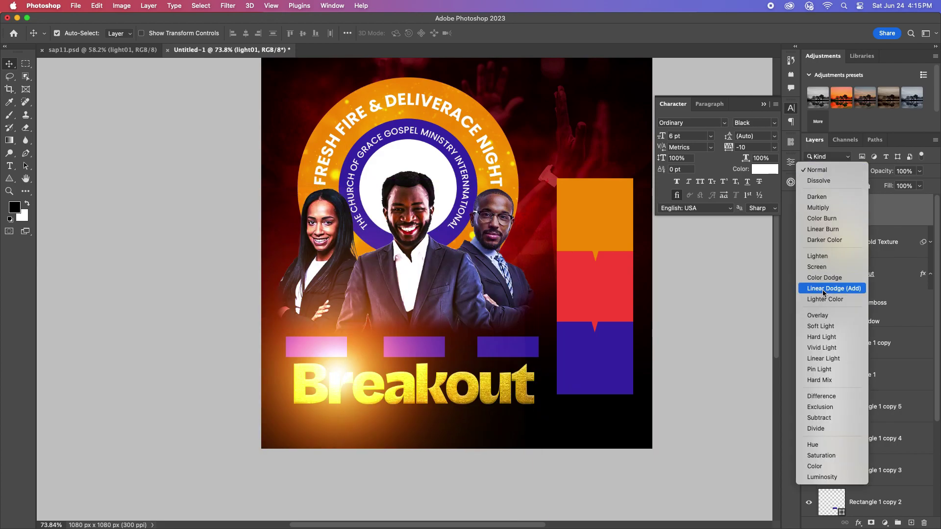
click(825, 255)
click(835, 171)
click(818, 155)
Step: Enlarge the light01 flare and shift it left and down of the title
drag(350, 425, 309, 472)
key(ctrl+t)
drag(686, 427, 764, 444)
drag(246, 346, 347, 310)
key(Return)
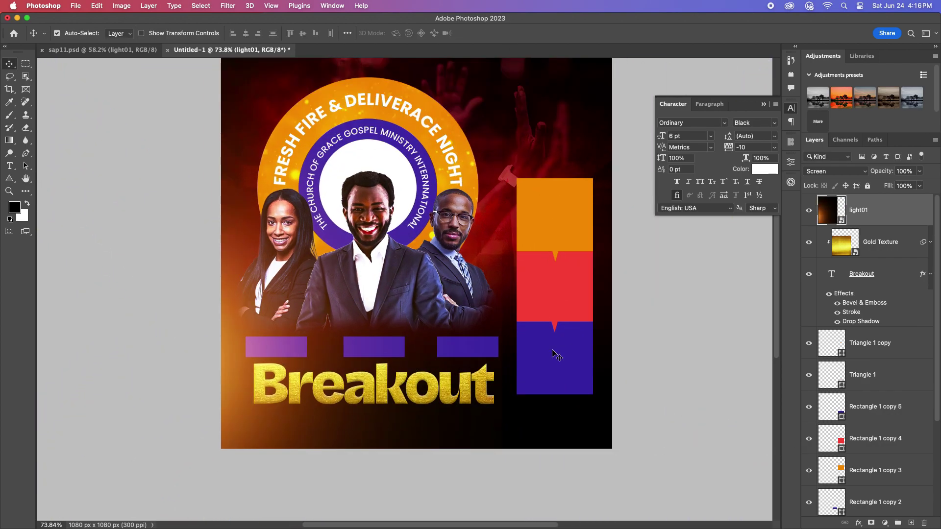
Step: Bring in the light02 flare, set it to Screen, and shrink it
click(101, 49)
drag(612, 245, 500, 400)
click(835, 171)
click(830, 269)
key(ctrl+t)
drag(605, 395, 518, 398)
Step: Settle light02 under the t and brush away part of its glow on a mask
click(506, 33)
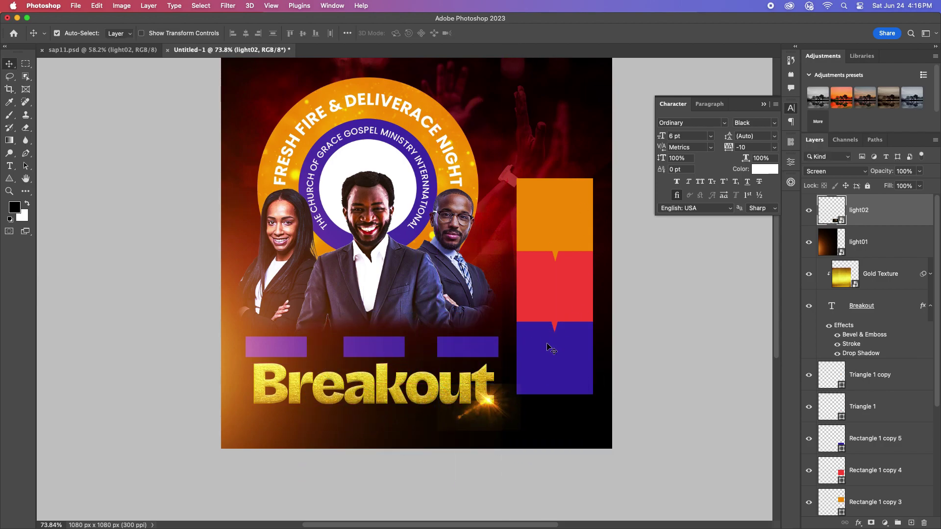
scroll(520, 416, up, 2)
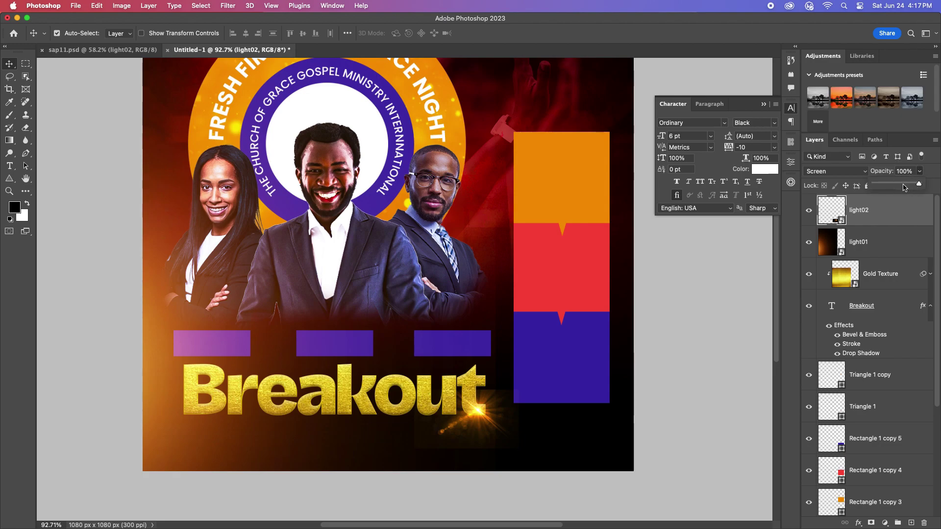
scroll(455, 417, down, 2)
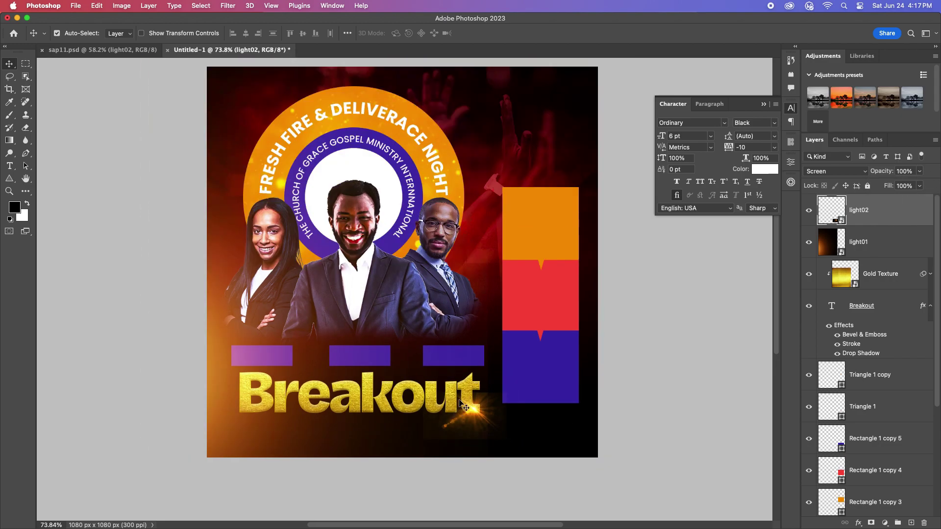
key(b)
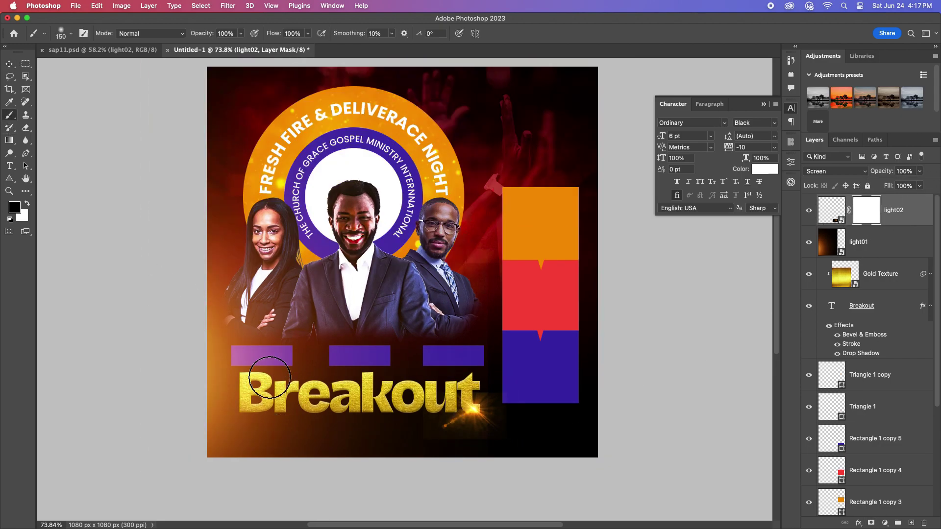
mouse_move(456, 439)
mouse_down()
mouse_move(430, 380)
mouse_move(521, 393)
mouse_move(494, 432)
mouse_move(485, 387)
mouse_up()
key(v)
scroll(417, 351, up, 2)
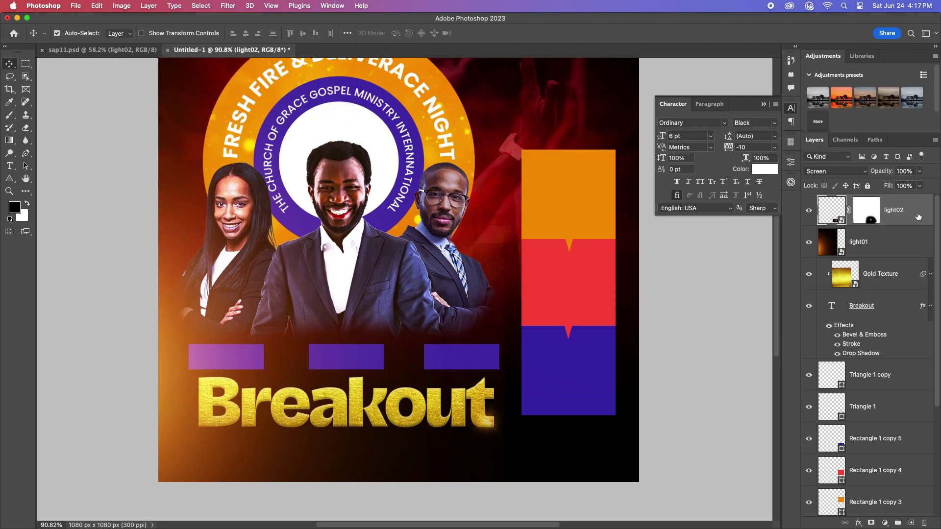
Step: Enlarge light02 to about 158% and place a copy of the sparkle beside the B
key(super+t)
drag(416, 431, 392, 427)
drag(477, 415, 201, 414)
click(536, 33)
scroll(915, 265, down, 3)
scroll(908, 273, up, 3)
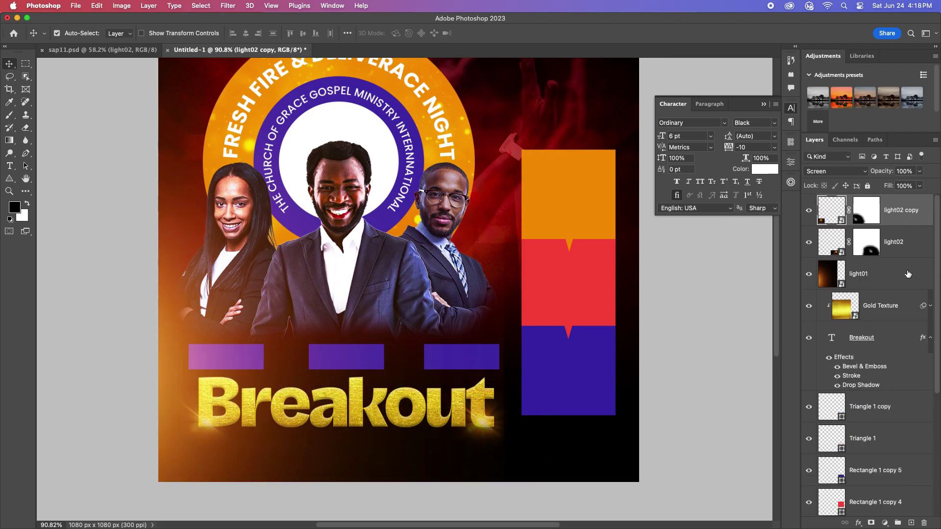
Step: Move light01 below the purple bars in the layer stack
drag(889, 283, 863, 509)
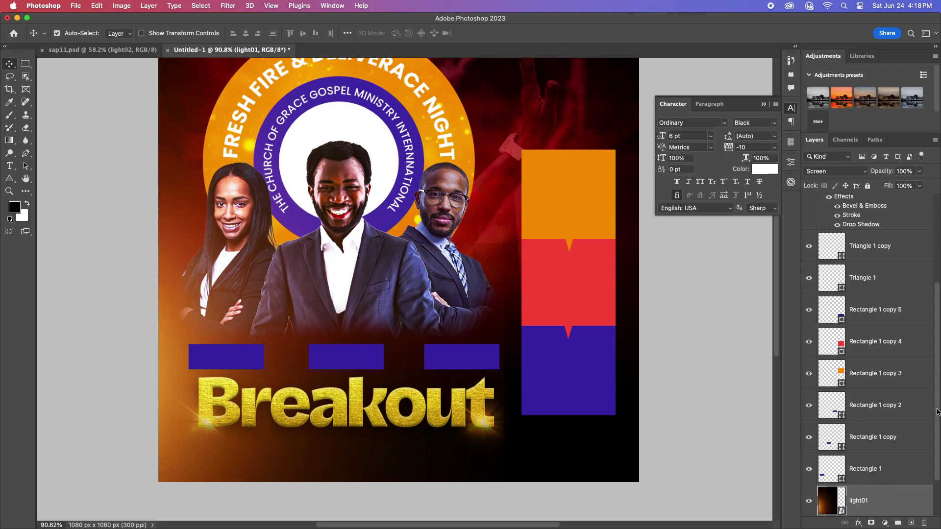
scroll(898, 443, down, 3)
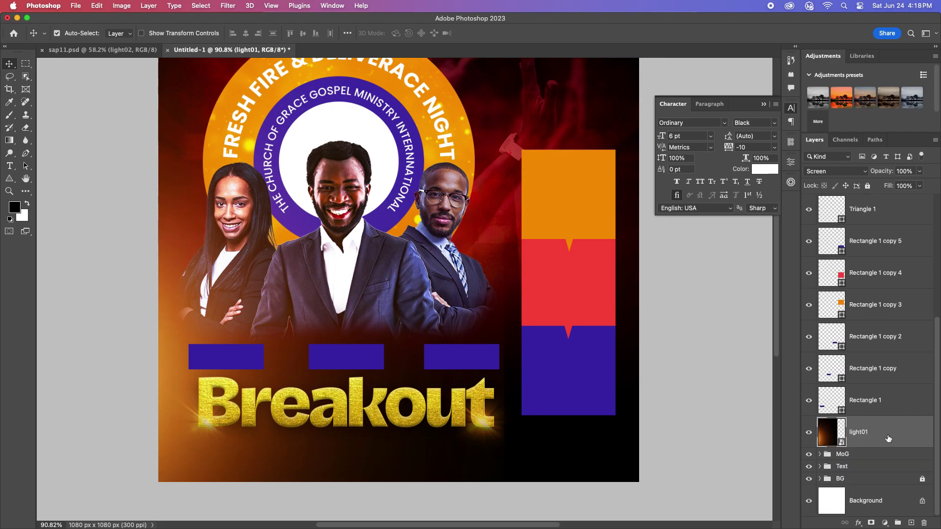
scroll(293, 369, up, 2)
click(380, 363)
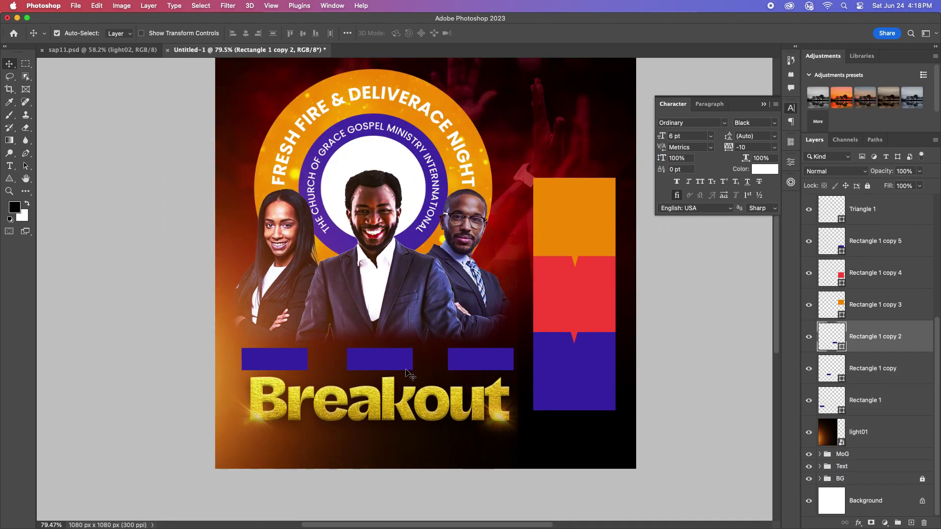
scroll(414, 364, down, 4)
scroll(450, 337, up, 1)
Step: Duplicate the orange glow toward the bottom right and shift a purple bar right
drag(248, 383, 695, 314)
scroll(416, 326, up, 2)
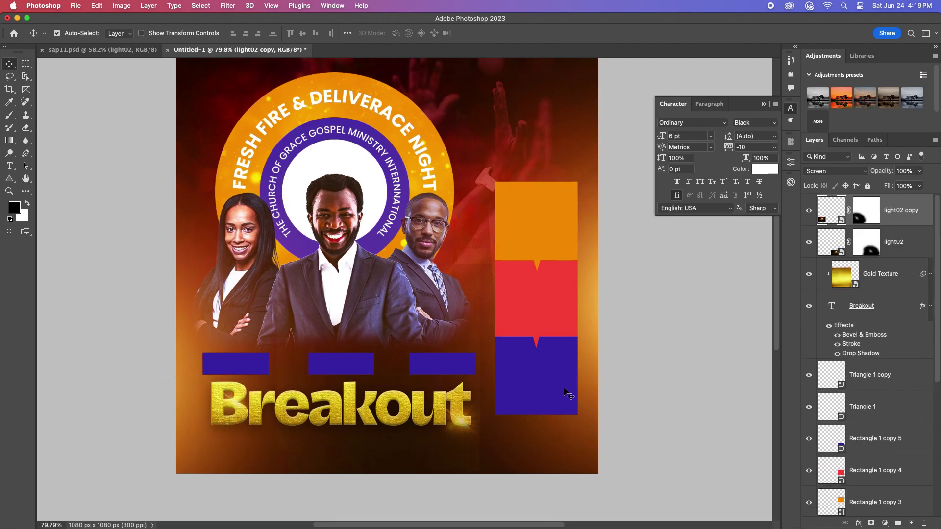
scroll(397, 352, down, 3)
scroll(300, 352, up, 3)
drag(365, 362, 496, 367)
scroll(496, 367, down, 2)
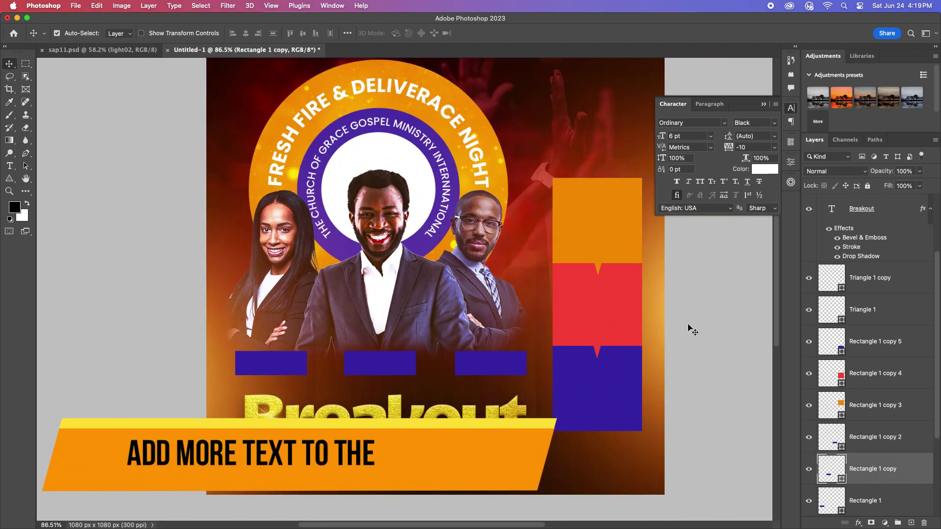
Step: Add a two-line 'Bishop' caption with the bishop's name in the middle purple bar
key(alt+bracketright)
click(10, 165)
click(557, 131)
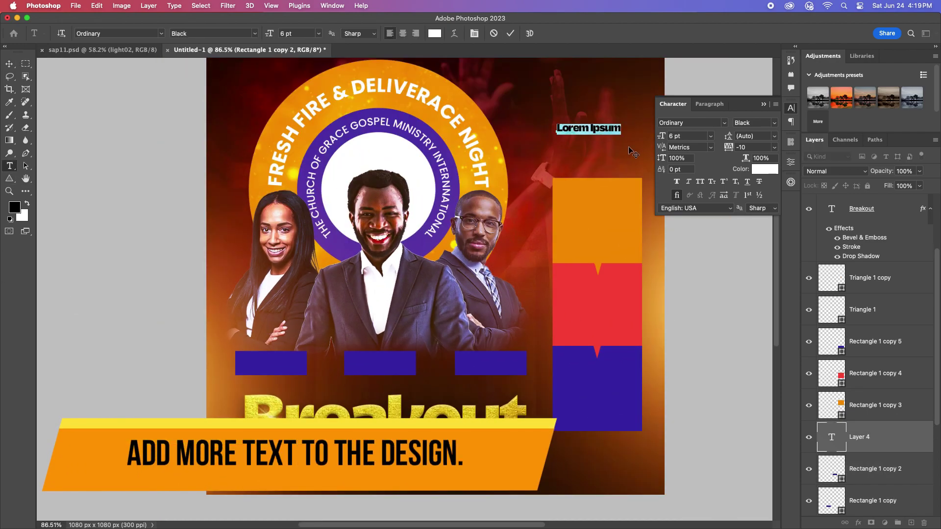
text(Bishop)
key(Return)
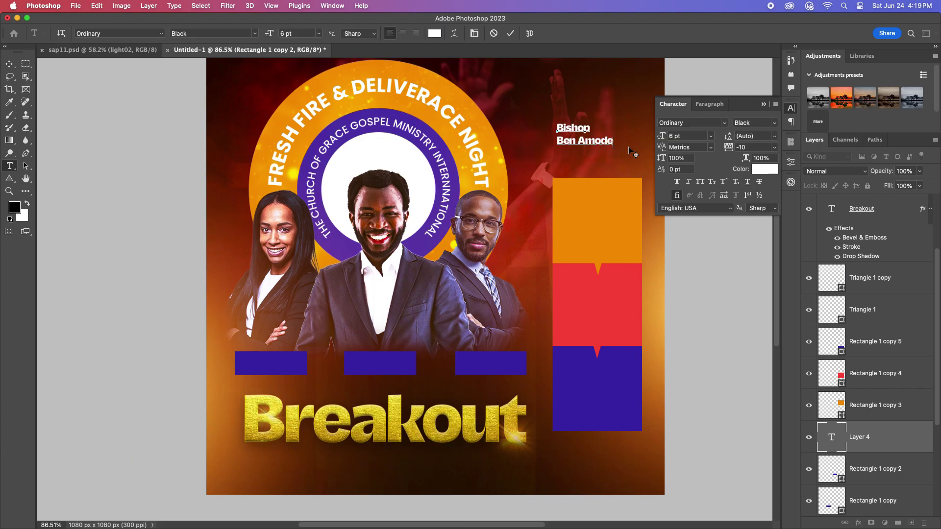
click(9, 65)
drag(587, 131, 396, 353)
scroll(396, 352, up, 3)
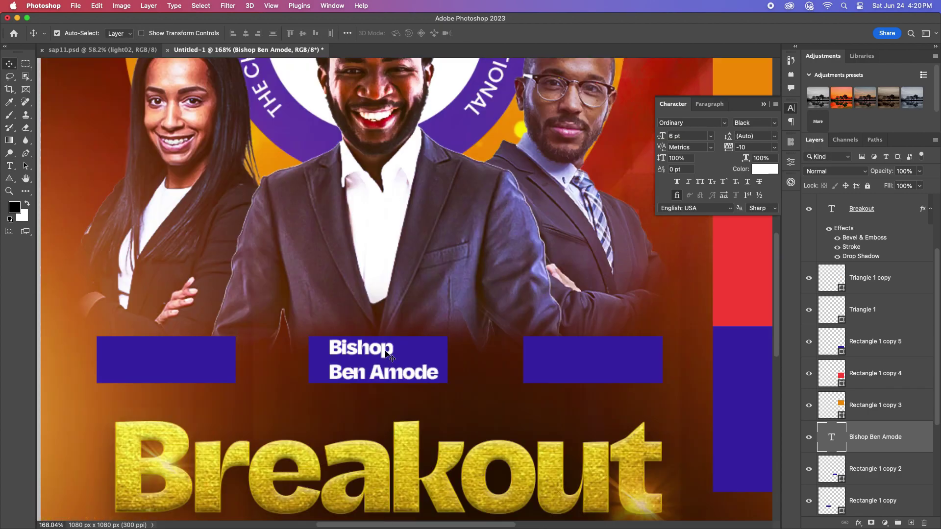
Step: Set the caption font to Medium weight at 8 pt
click(755, 122)
click(764, 189)
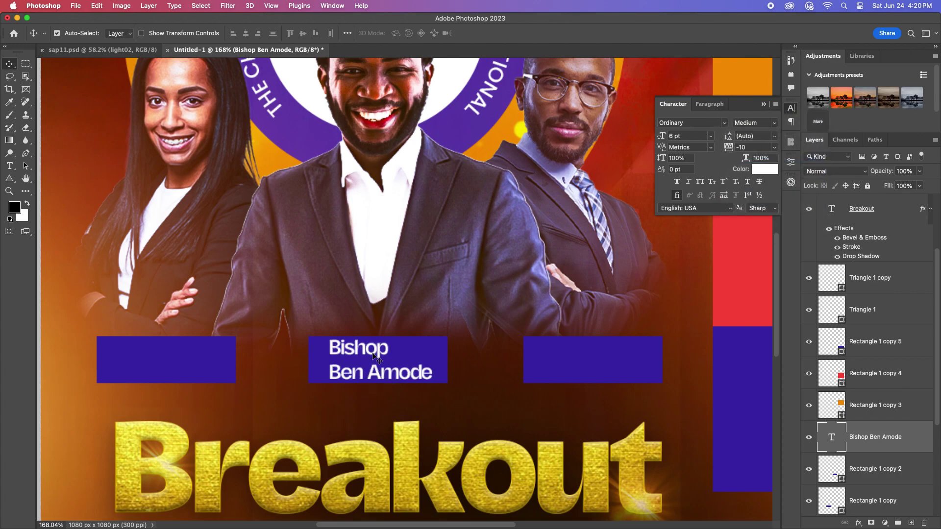
double_click(373, 356)
click(710, 136)
click(528, 335)
drag(434, 377, 299, 362)
click(709, 136)
click(684, 168)
key(Escape)
key(v)
Step: Set the caption tracking to 0 and line spacing to 6 pt
click(774, 136)
click(774, 135)
click(774, 147)
click(745, 224)
click(774, 136)
click(745, 147)
click(755, 136)
key(Up)
key(Down)
Step: Scale the caption to fit inside the purple bar
key(ctrl+t)
drag(470, 378, 602, 368)
key(Return)
Step: Retype the left name tag as 'Pastor' followed by the pastor's name
double_click(150, 351)
click(150, 352)
key(BackSpace)
key(BackSpace)
key(BackSpace)
key(BackSpace)
key(BackSpace)
key(BackSpace)
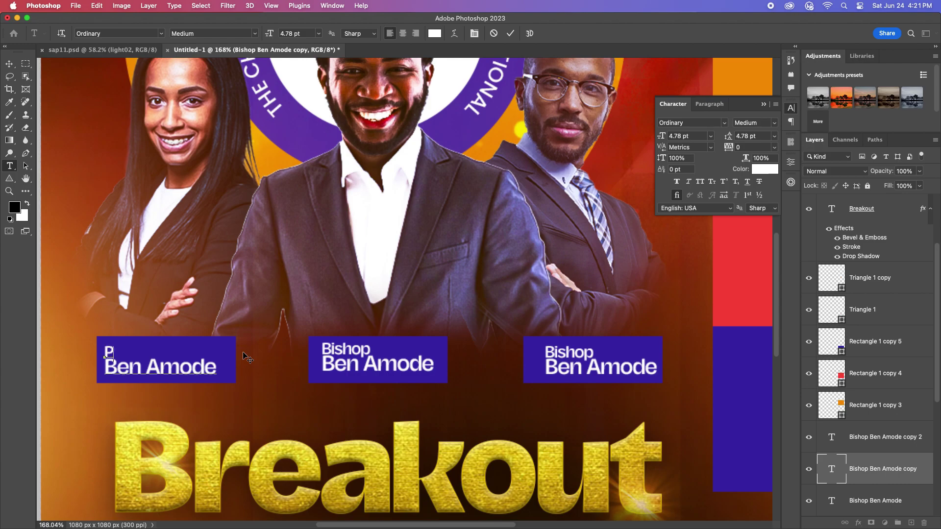
text(Pastor)
drag(247, 360, 104, 368)
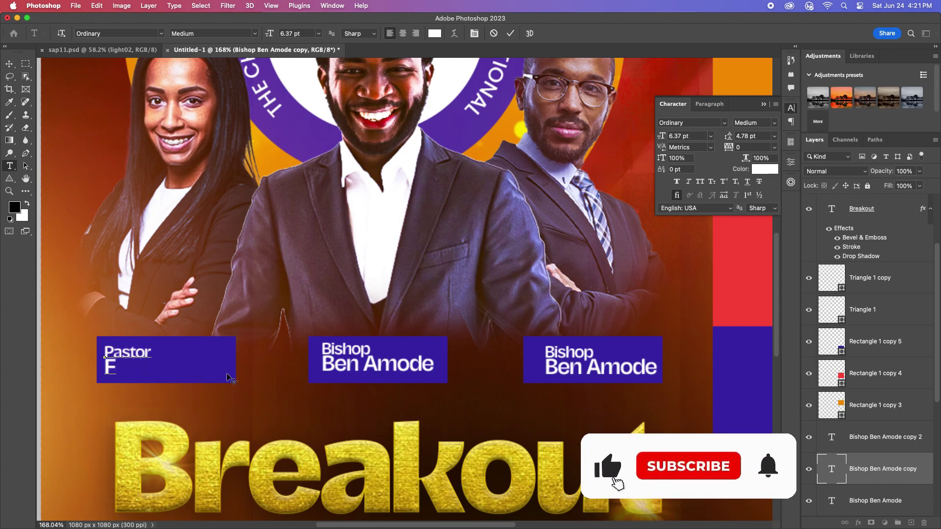
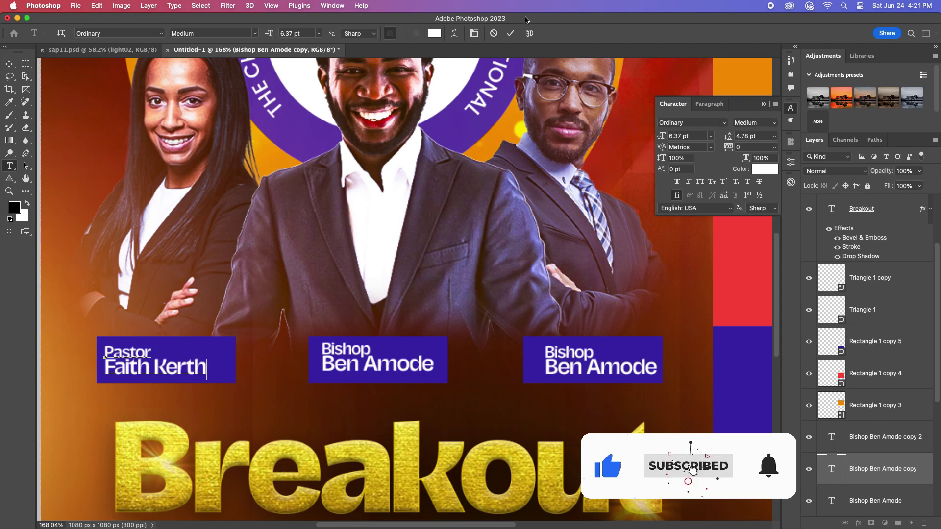
Step: Retype the right name tag as 'Rev' followed by the reverend's surname
click(632, 351)
text(R)
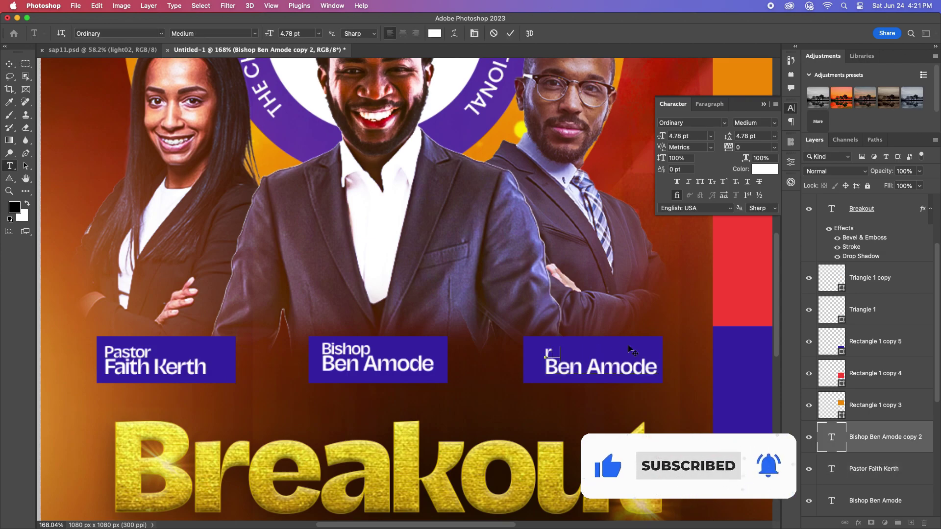
text(ev)
double_click(641, 368)
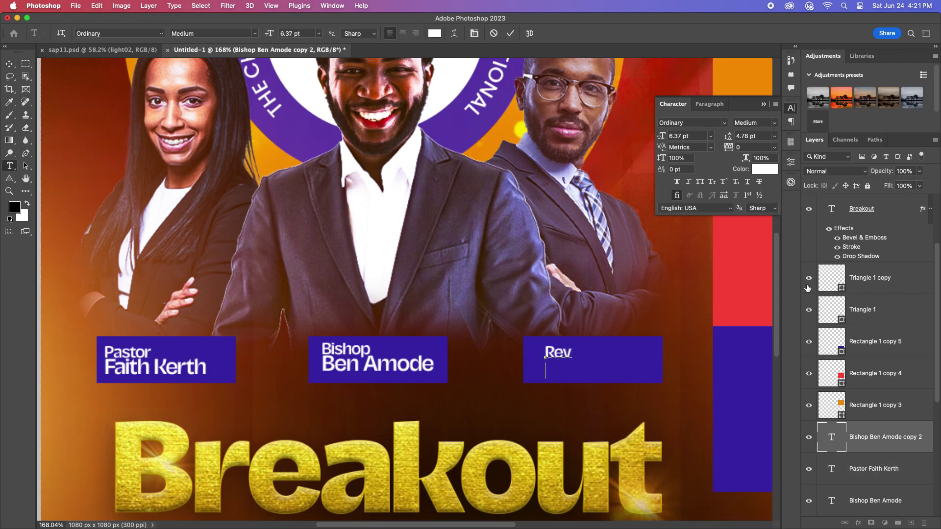
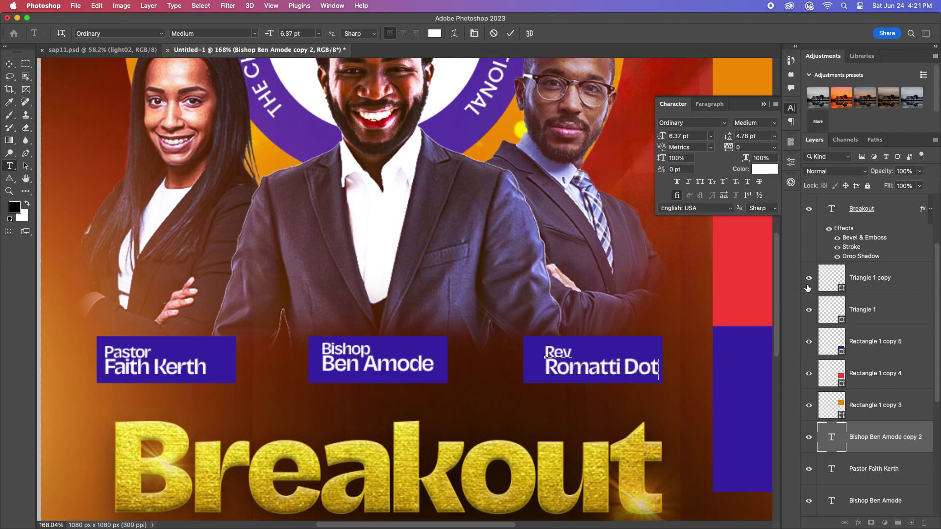
click(510, 33)
key(v)
scroll(438, 346, down, 5)
scroll(438, 346, up, 8)
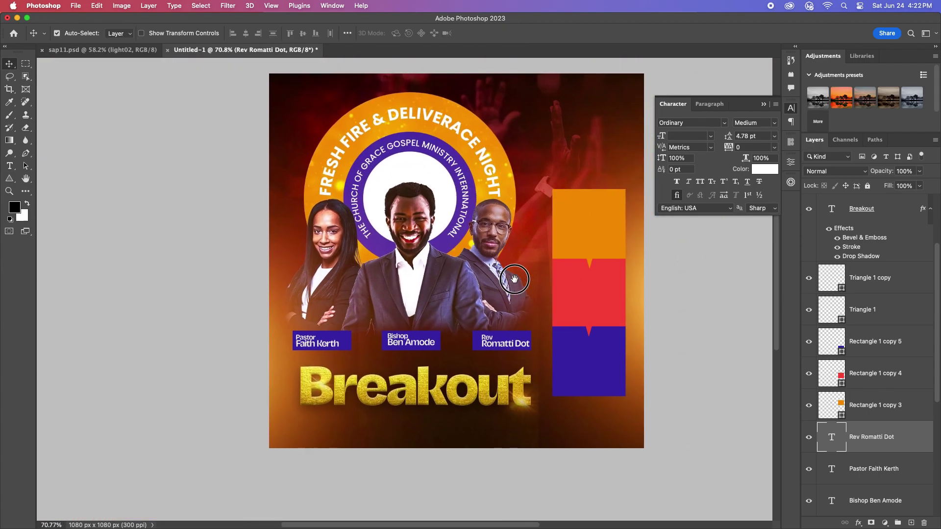
scroll(438, 345, down, 3)
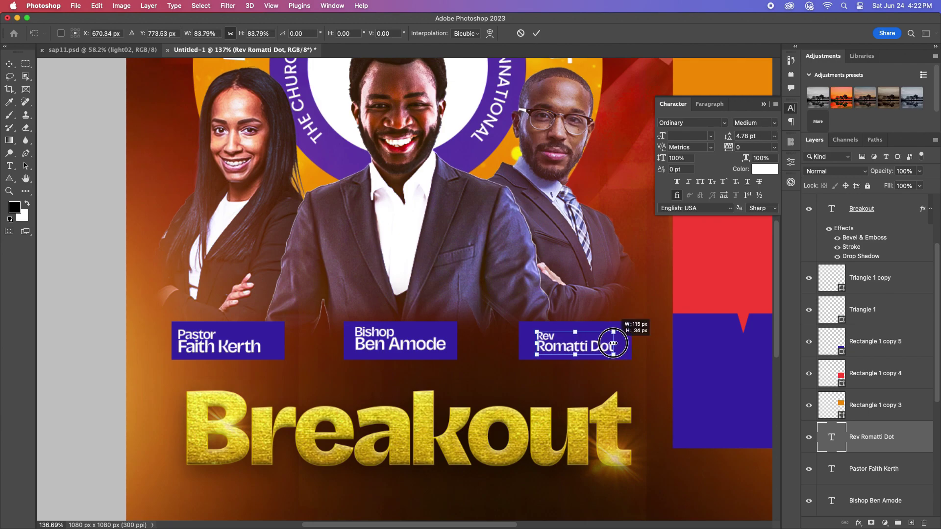
Step: Shrink the name tag text to fit its box
click(414, 349)
drag(253, 340, 247, 342)
click(537, 33)
click(563, 346)
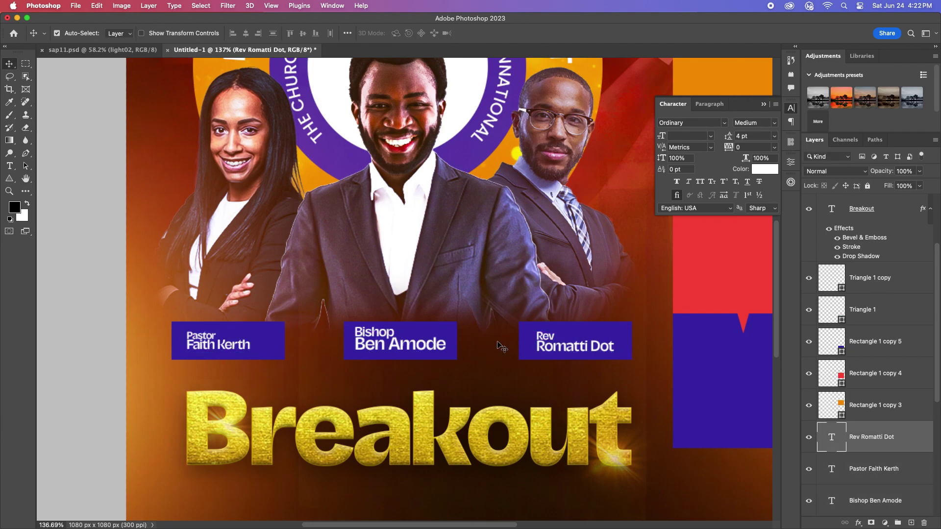
scroll(499, 350, down, 5)
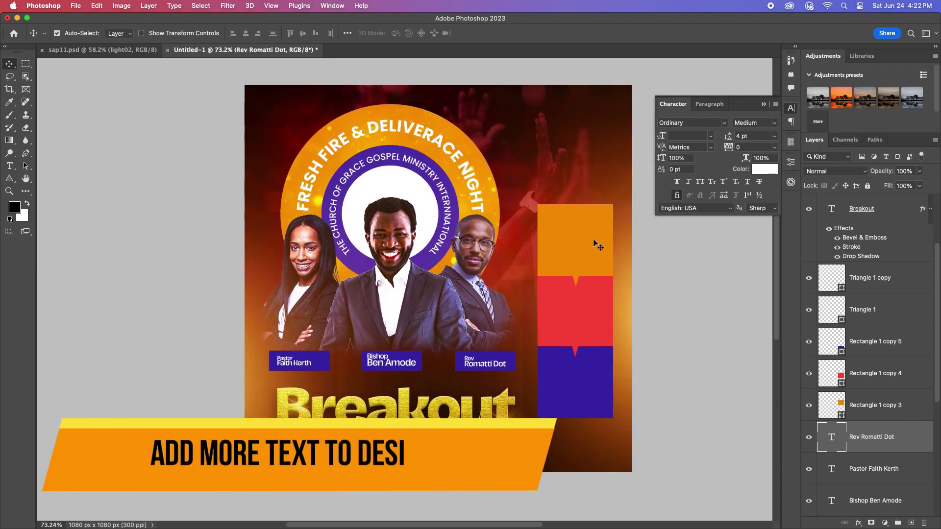
Step: Type the SUNDAY 26TH JULY date and move its layer onto the orange box
scroll(597, 245, up, 2)
key(t)
click(549, 129)
text(SUNDAY)
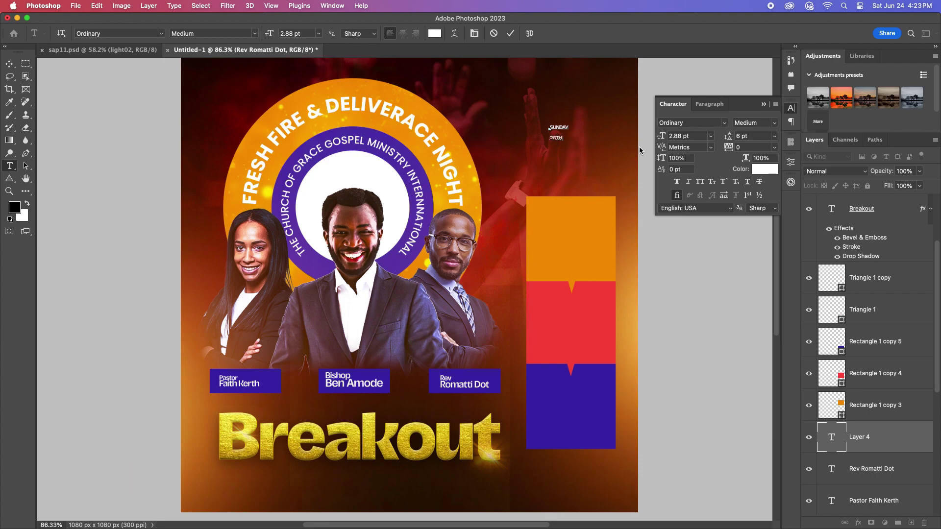
click(9, 63)
drag(563, 142, 574, 184)
drag(903, 429, 882, 264)
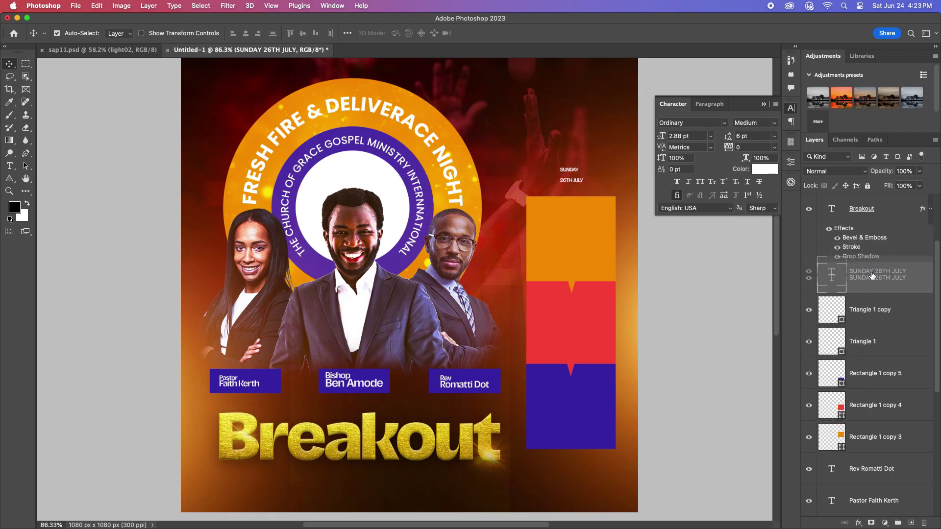
drag(580, 187, 575, 244)
scroll(577, 250, up, 3)
Step: Style the date in Bebas Neue Pro SemiExpanded 12 pt with wider leading, centred in the orange box
click(691, 123)
text(BEB)
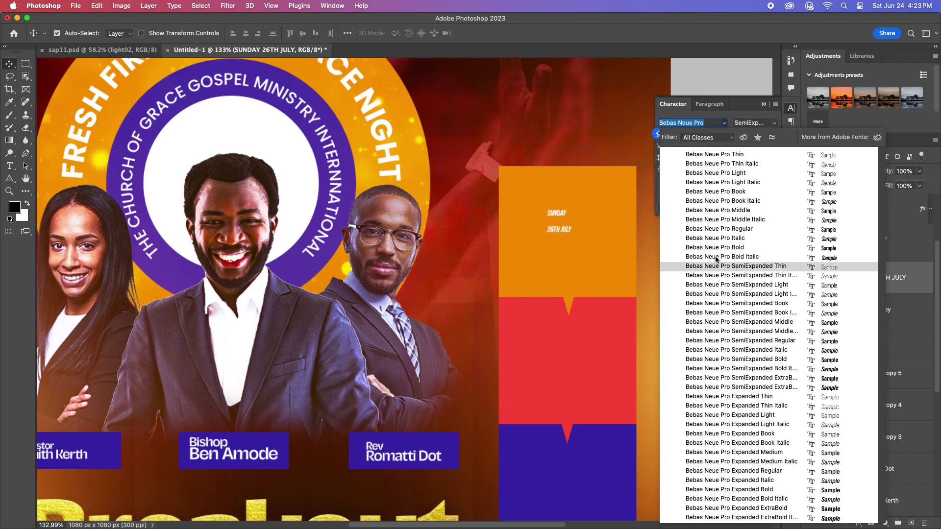
click(748, 377)
click(710, 136)
click(683, 214)
drag(613, 222, 583, 237)
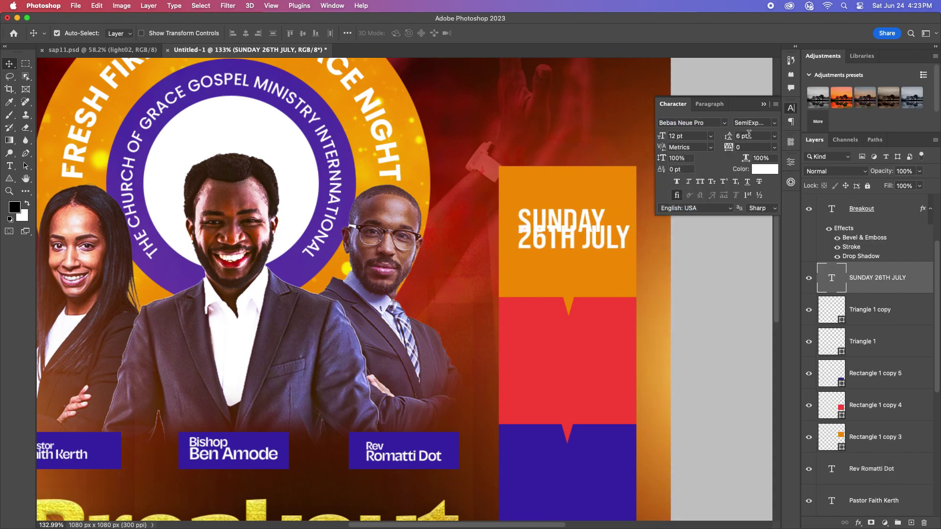
key(Up)
key(Up)
key(Up)
key(Up)
click(709, 104)
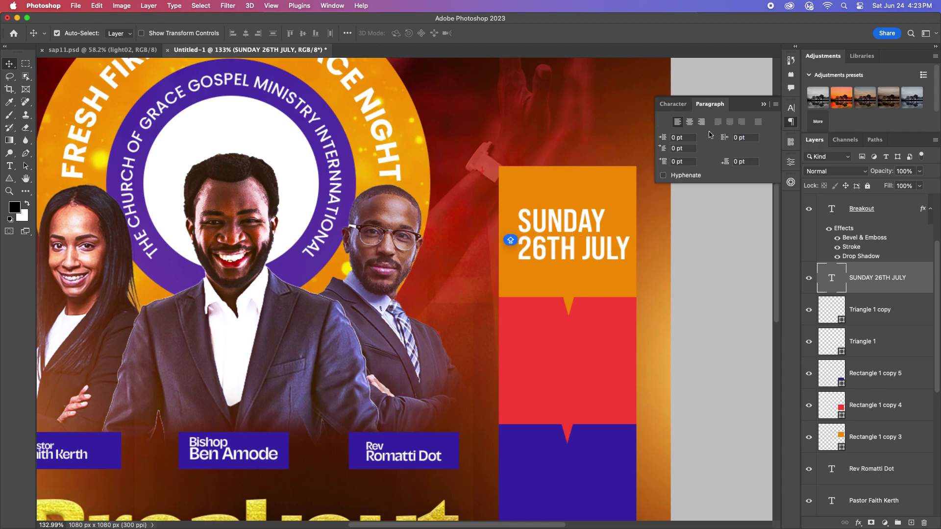
key(super+shift+c)
drag(537, 227, 588, 219)
scroll(551, 313, down, 3)
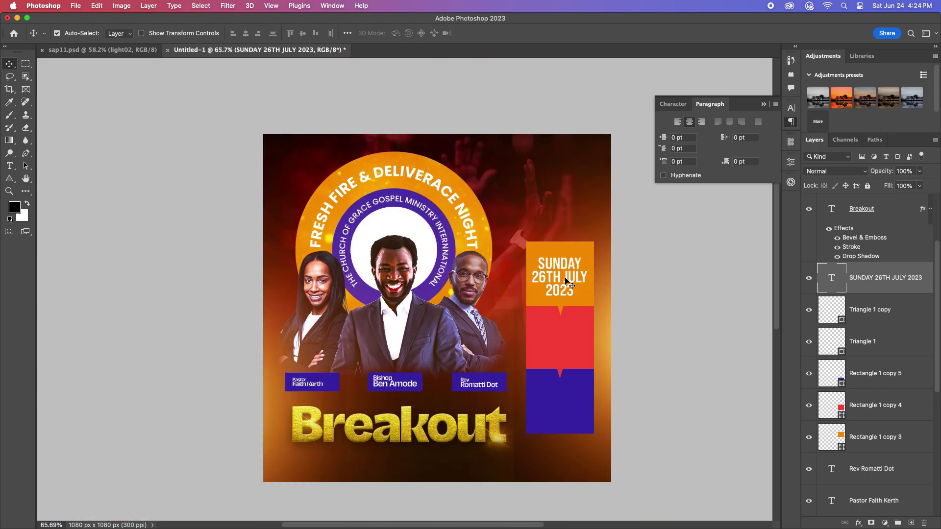
Step: Copy the date text into the red box, retype it as 9AM and enlarge it
drag(566, 281, 564, 338)
double_click(563, 333)
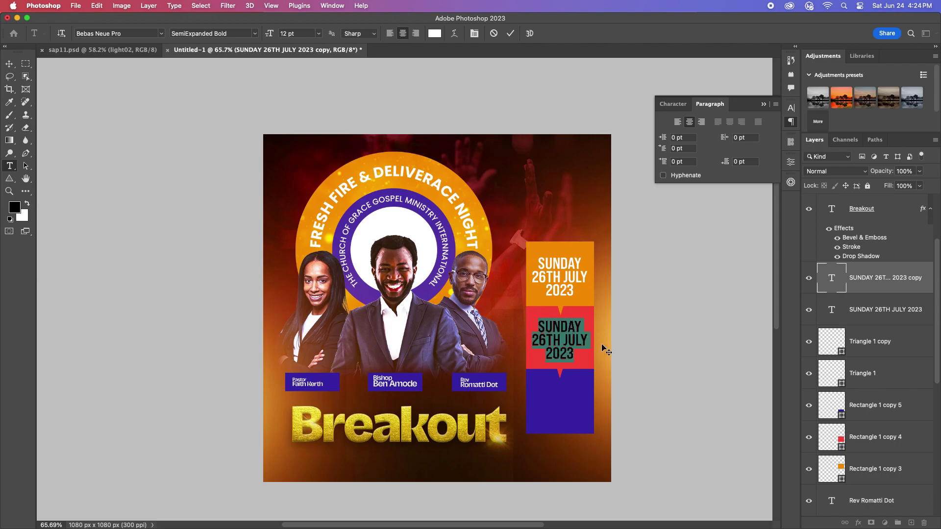
text(9am)
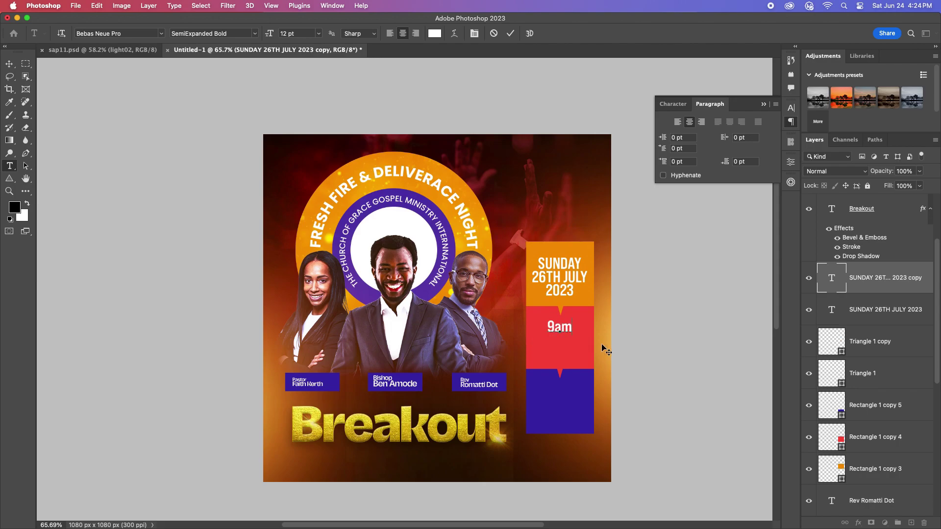
click(510, 33)
key(v)
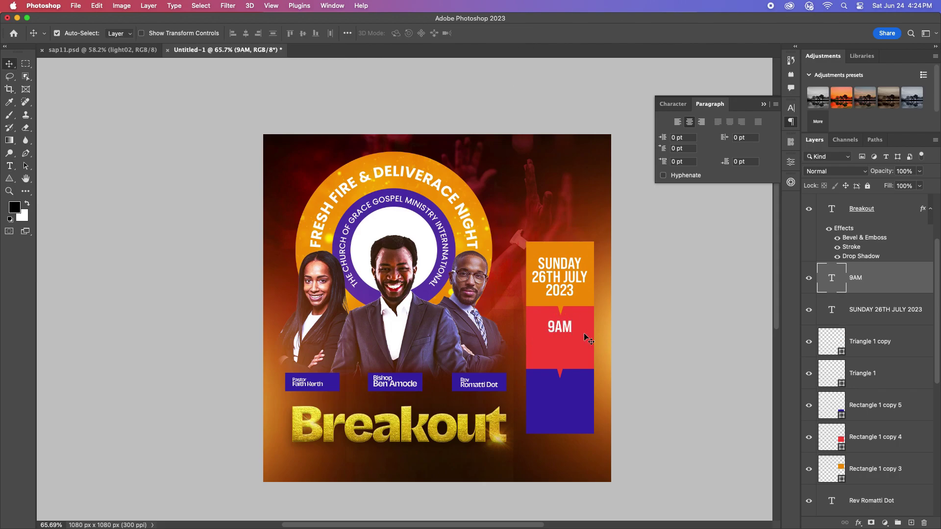
key(super+t)
drag(572, 326, 583, 355)
click(536, 33)
Step: Add a GMT +3 copy under 9AM and shrink it to about half size
double_click(831, 278)
key(BackSpace)
text(ME)
key(BackSpace)
key(BackSpace)
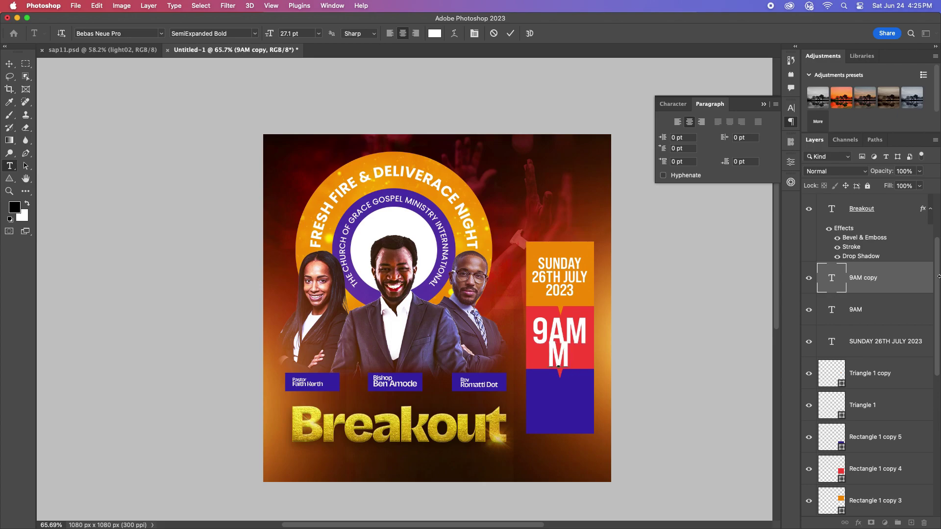
text(GMT)
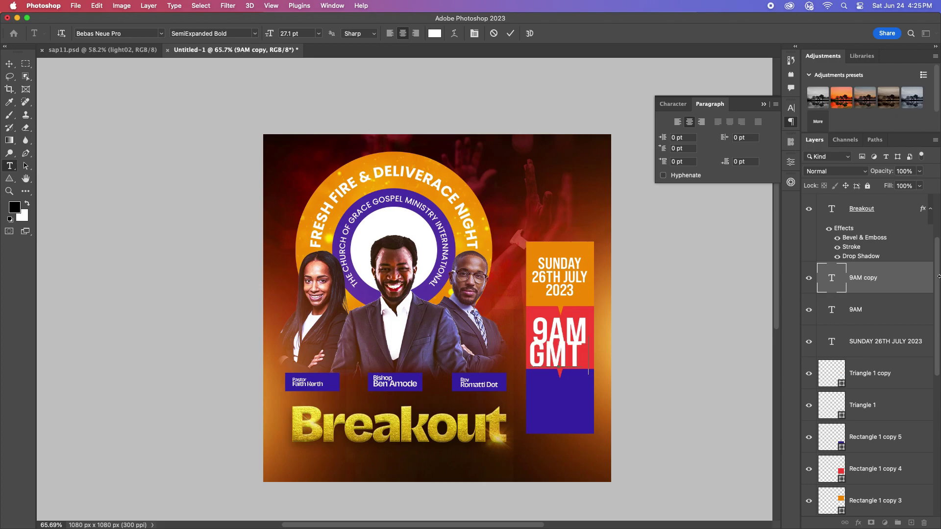
text( +3)
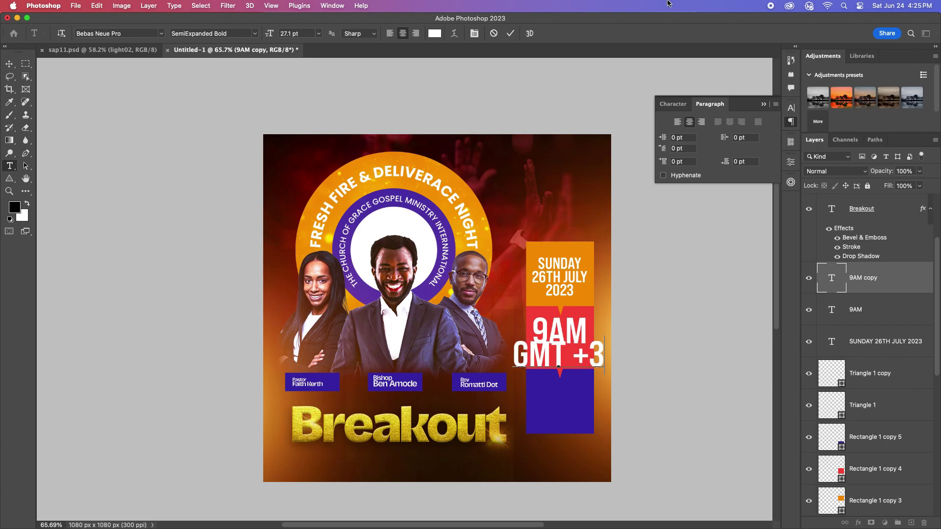
click(510, 33)
key(v)
key(ctrl+t)
drag(604, 355, 553, 398)
key(Return)
Step: Replace the blue-box text copy with the multi-line venue address and nudge it into place
scroll(558, 392, up, 2)
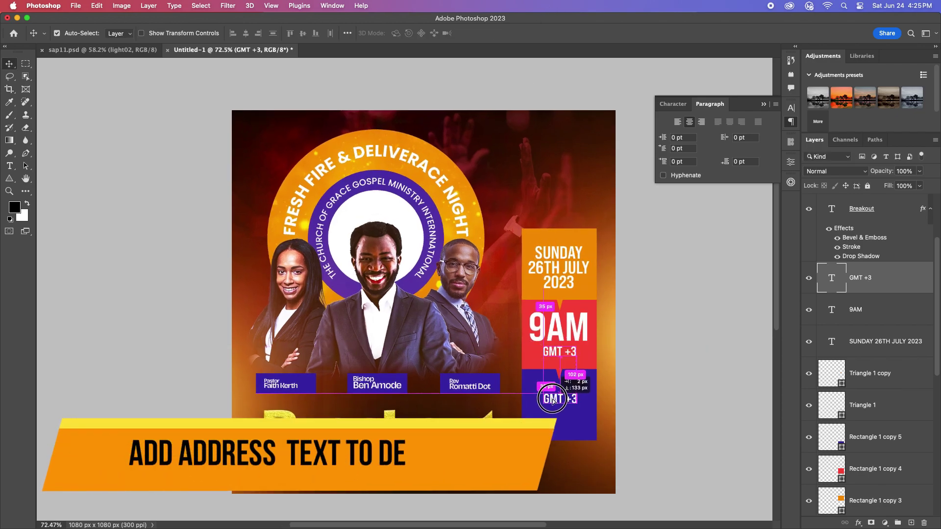
double_click(553, 399)
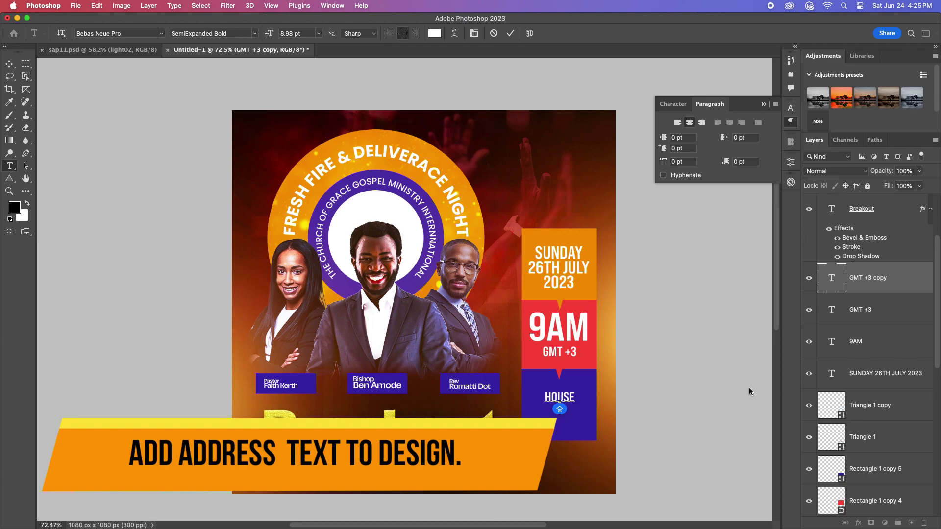
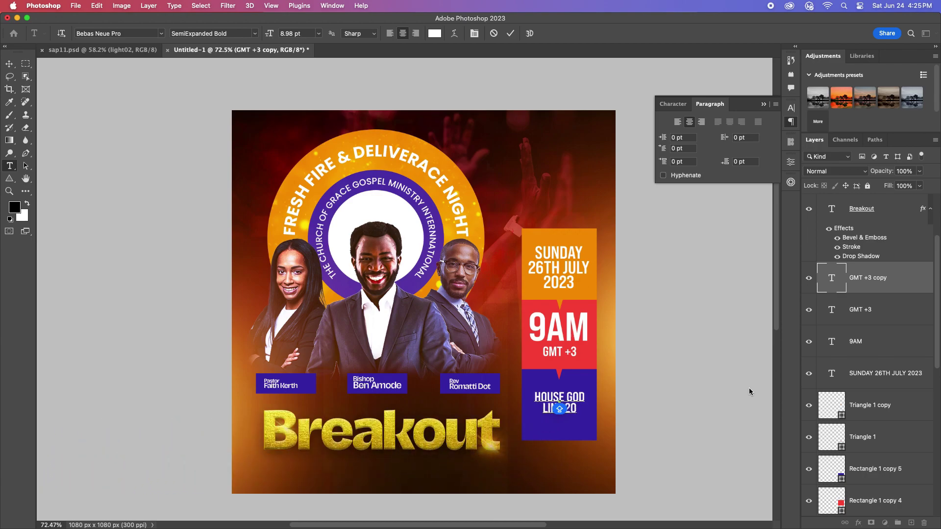
key(Return)
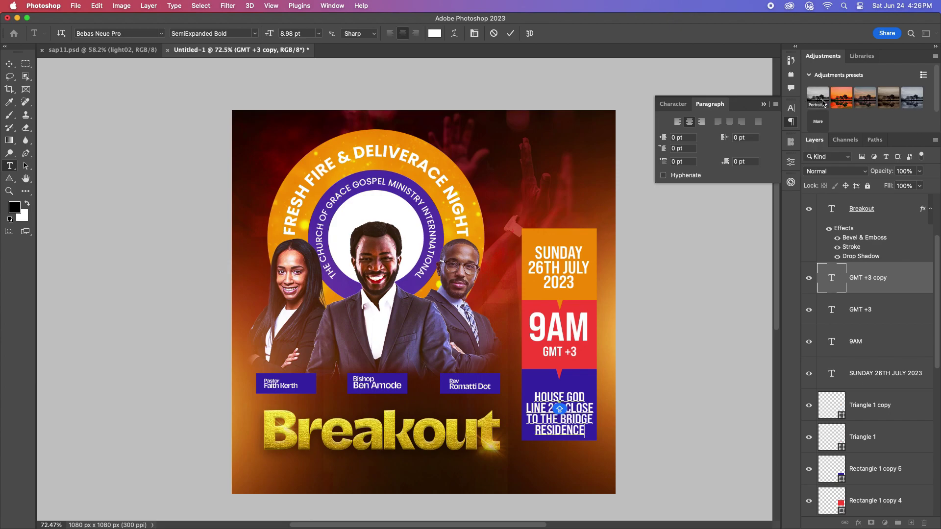
key(super+Return)
drag(570, 422, 569, 476)
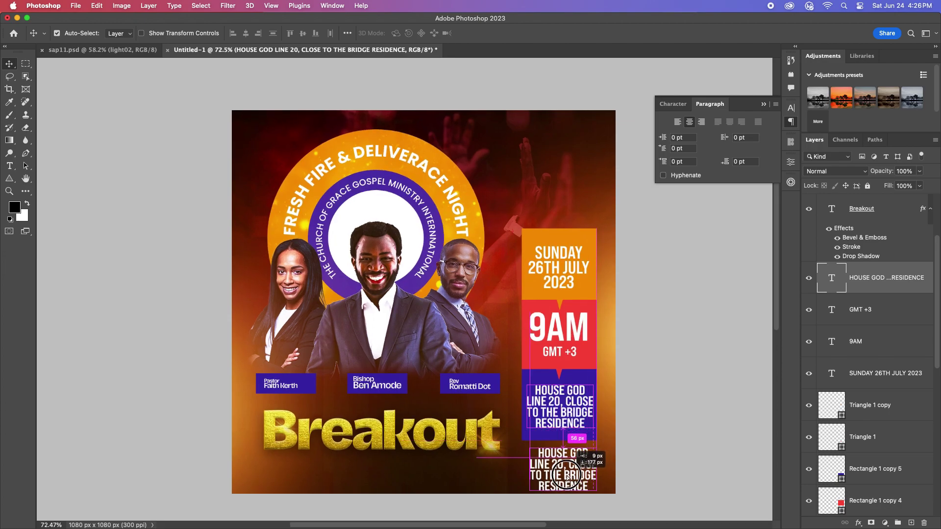
Step: Replace the text below the blue box with FOR MORE INFO and two contact phone numbers
double_click(563, 470)
key(BackSpace)
text(FOR )
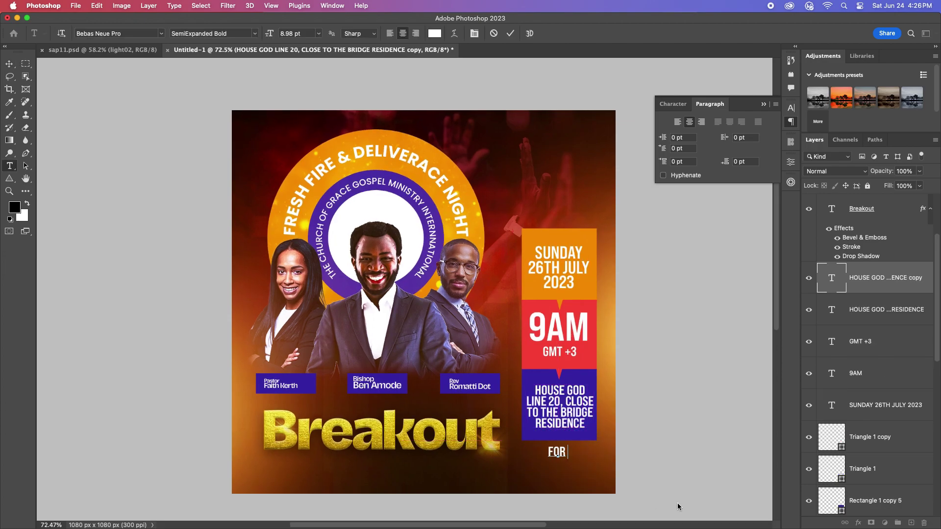
text(MORE INFO )
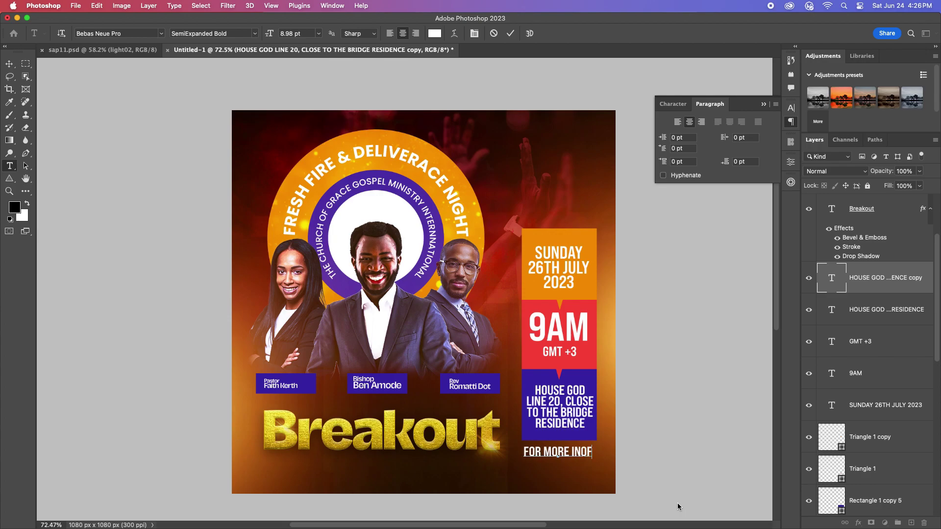
text(100 000 000)
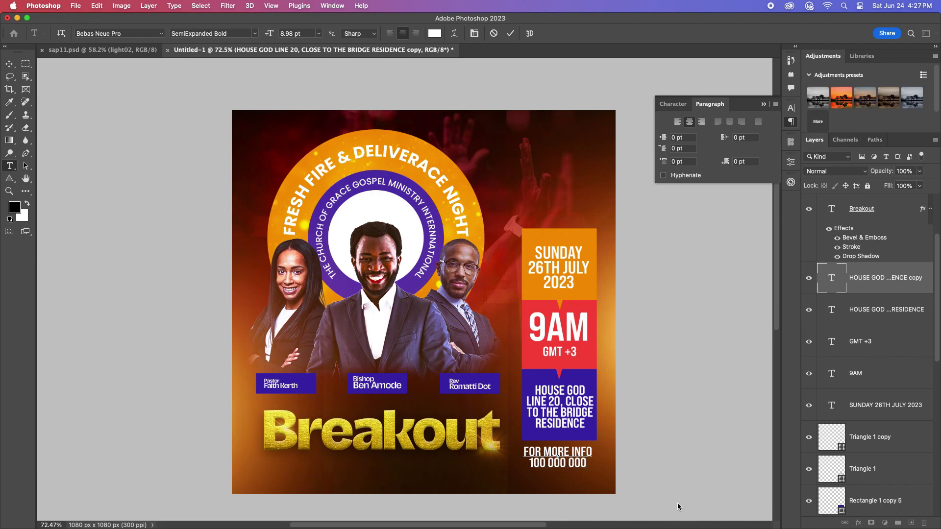
key(Return)
text(200 000 000)
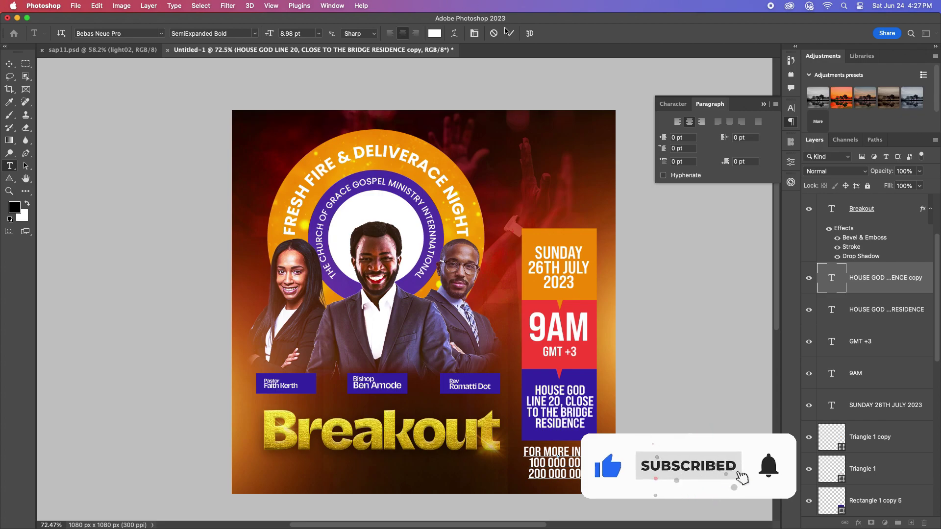
click(510, 33)
Step: Scale the FOR MORE INFO contact block down to fit beneath the blue box
scroll(565, 464, up, 5)
key(ctrl+t)
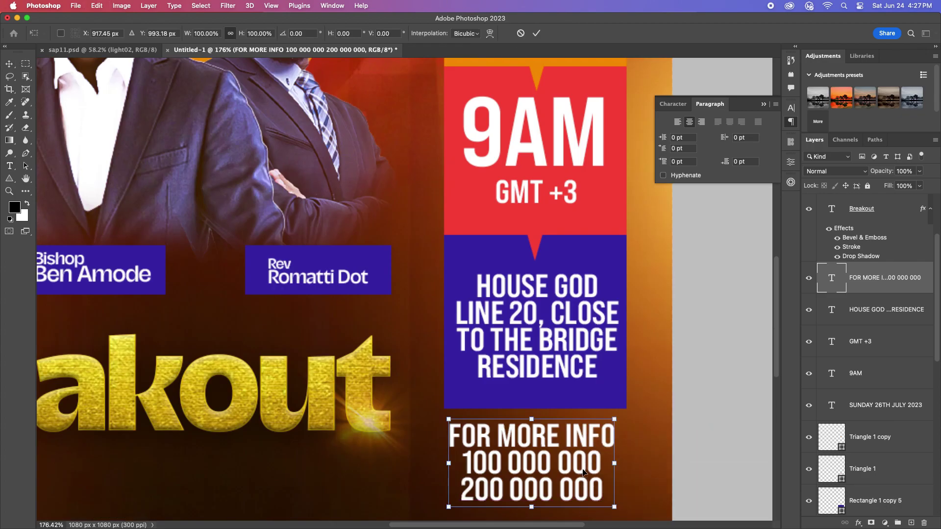
drag(613, 463, 573, 452)
scroll(595, 457, down, 5)
key(Return)
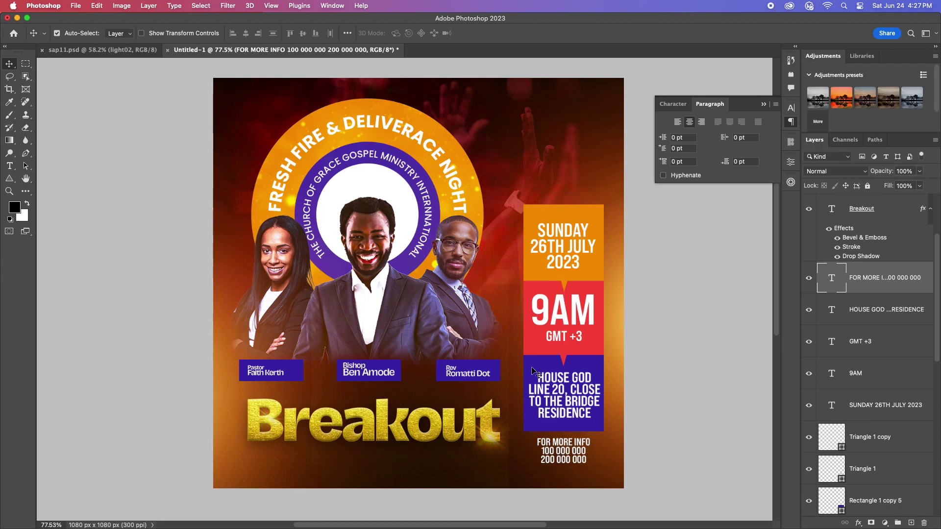
scroll(526, 314, down, 1)
scroll(463, 306, up, 1)
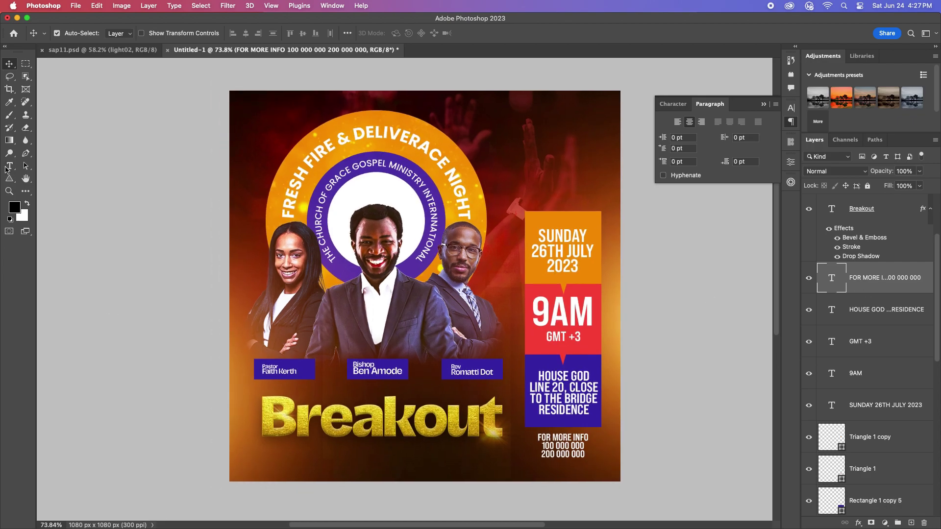
Step: Type 'BREAKTHROUGH, DELIVERANCE & HEALINGS', then scale and centre it beneath Breakout
click(6, 167)
click(255, 463)
text(BREAKTHRO)
text(UG)
text(H, DEL)
text(IVERANCE)
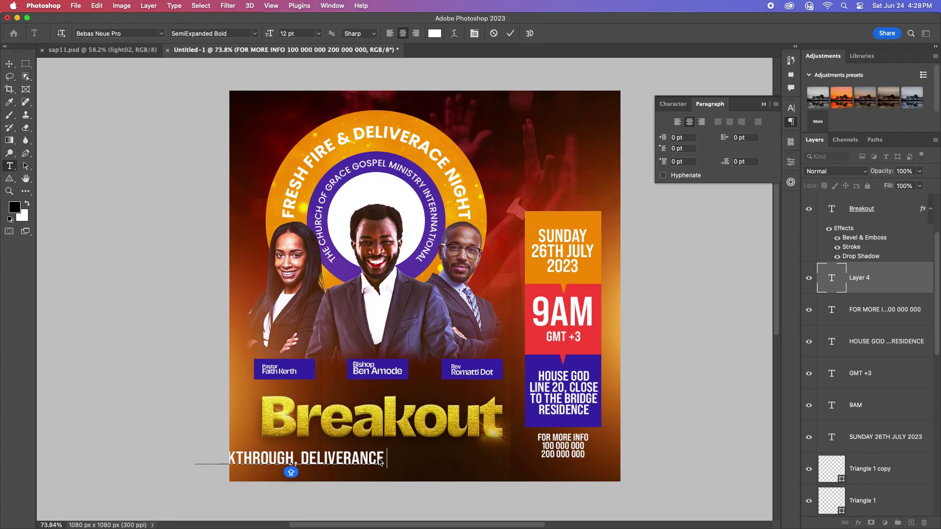
text( & HEALINGS)
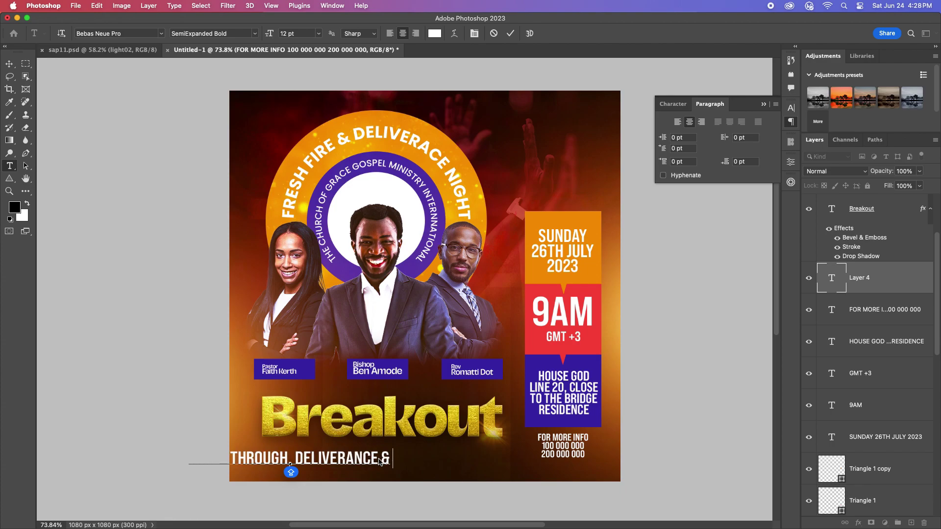
click(10, 64)
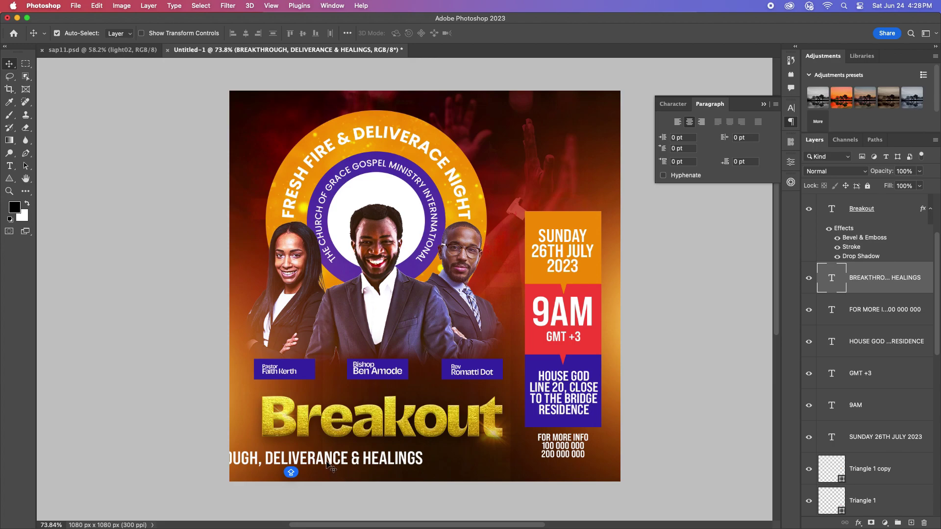
drag(330, 467, 428, 465)
key(super+t)
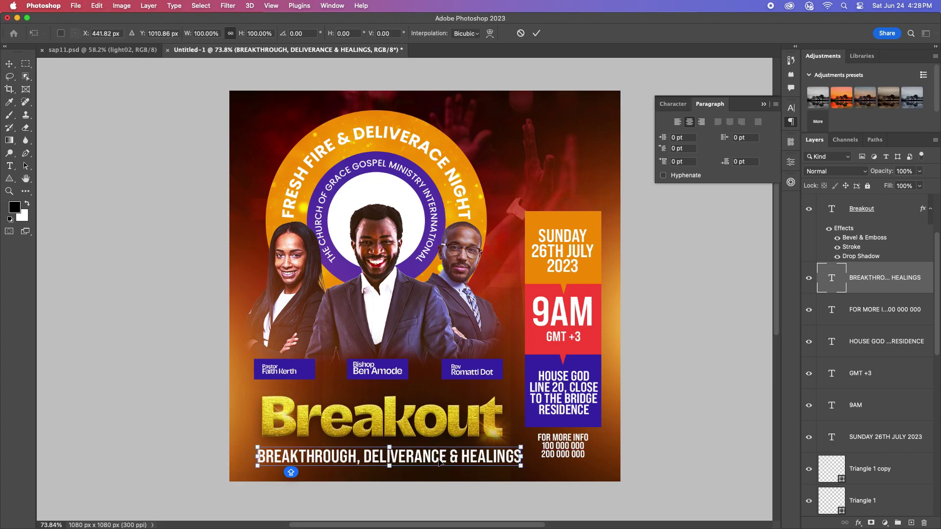
drag(519, 457, 498, 459)
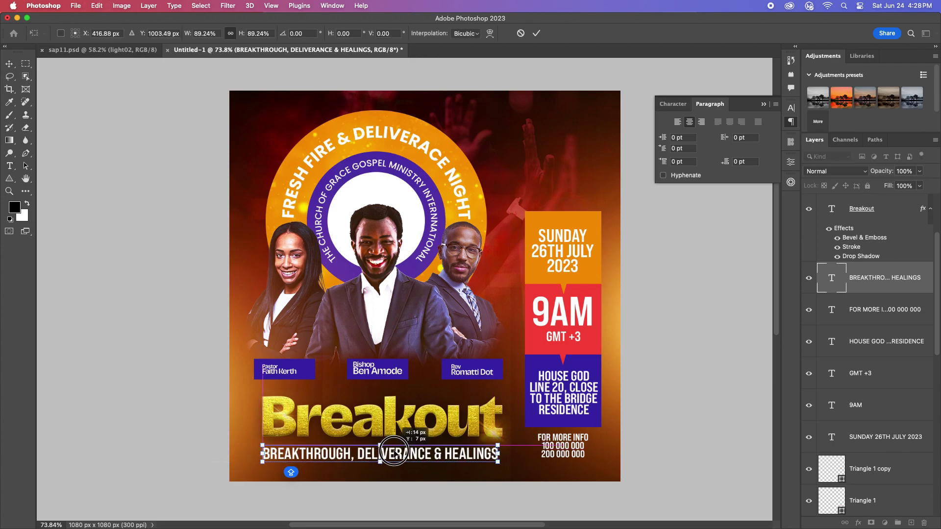
click(536, 33)
scroll(398, 398, up, 1)
drag(380, 452, 383, 457)
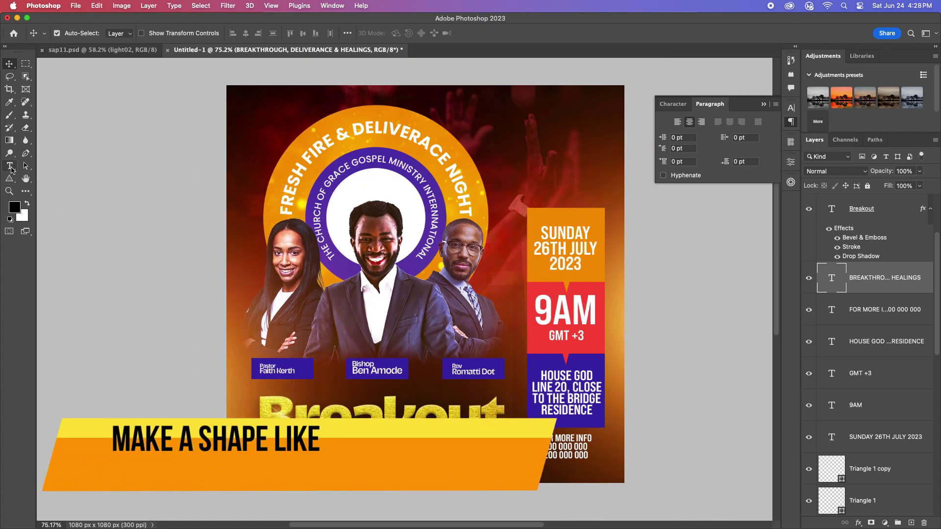
Step: Draw a small rectangle left of Breakout filled with the red sampled from the 9AM box
click(14, 181)
right_click(14, 182)
click(54, 177)
drag(250, 396, 267, 438)
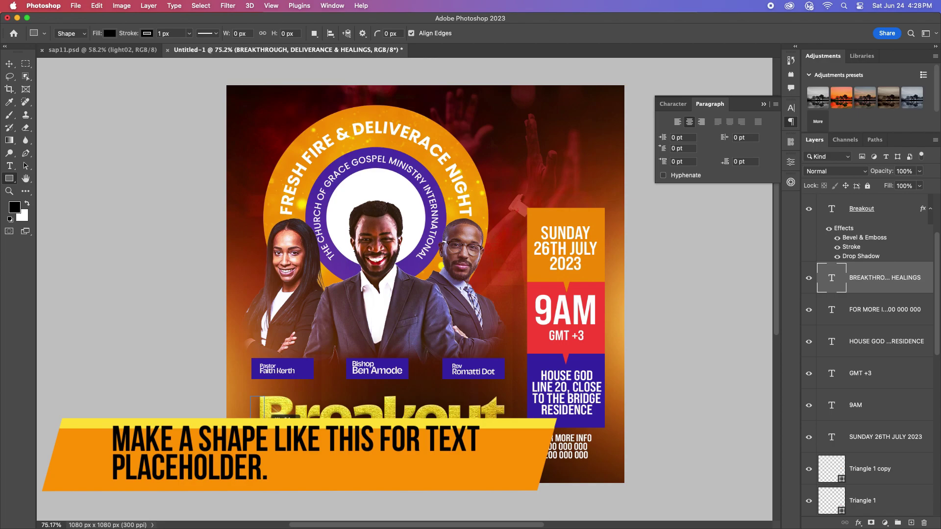
key(v)
drag(906, 282, 885, 219)
click(682, 283)
click(678, 279)
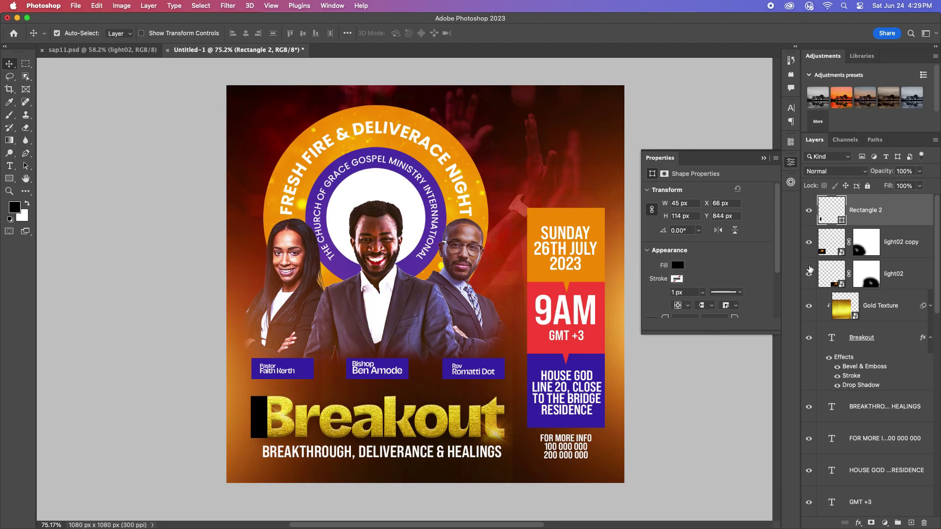
double_click(838, 216)
click(533, 294)
key(Return)
drag(273, 427, 269, 426)
Step: Add a THEME: label at 6 pt with letter spacing 50
click(10, 167)
click(480, 118)
text(the)
text(THEME:)
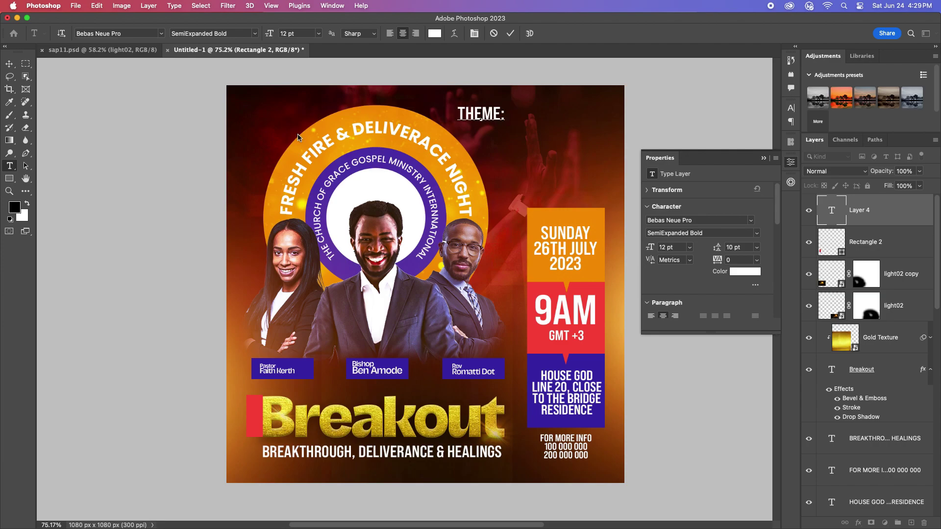
key(super+Return)
key(v)
click(792, 112)
click(710, 136)
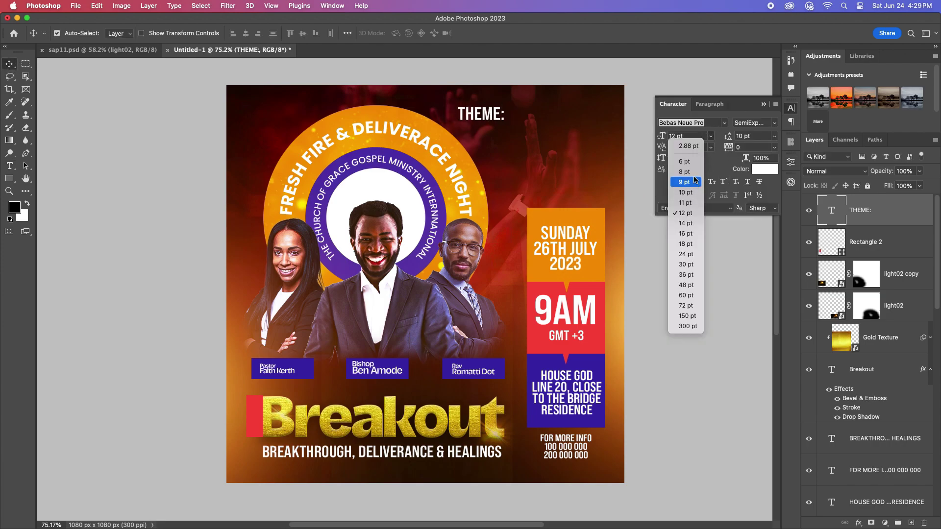
click(684, 172)
click(710, 136)
click(686, 151)
click(774, 136)
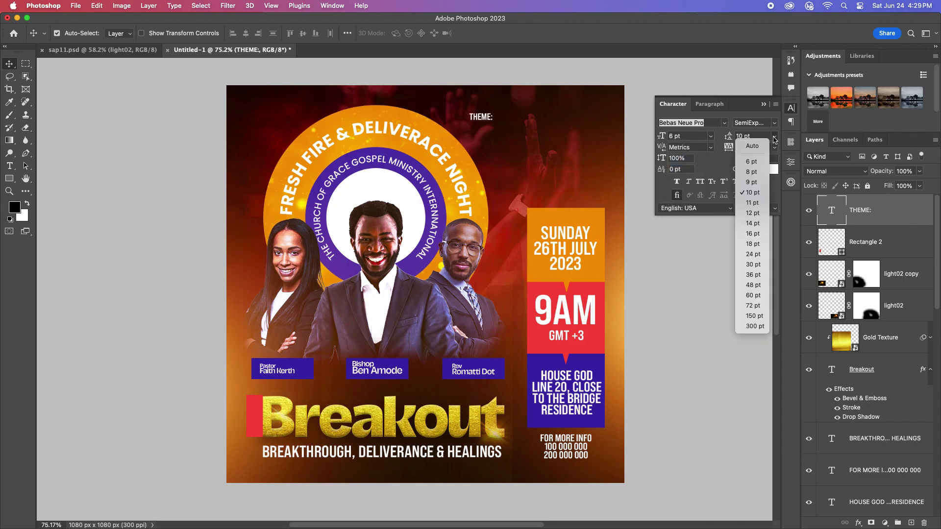
click(774, 135)
click(775, 148)
click(749, 270)
Step: Rotate the THEME: label to read vertically on the red tab and give it an expanded style
drag(480, 116, 260, 439)
key(super+t)
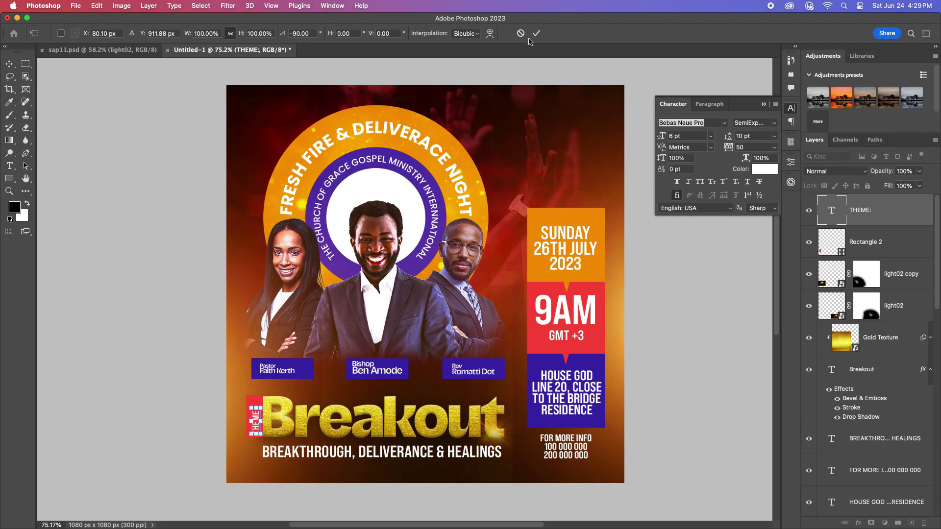
key(Return)
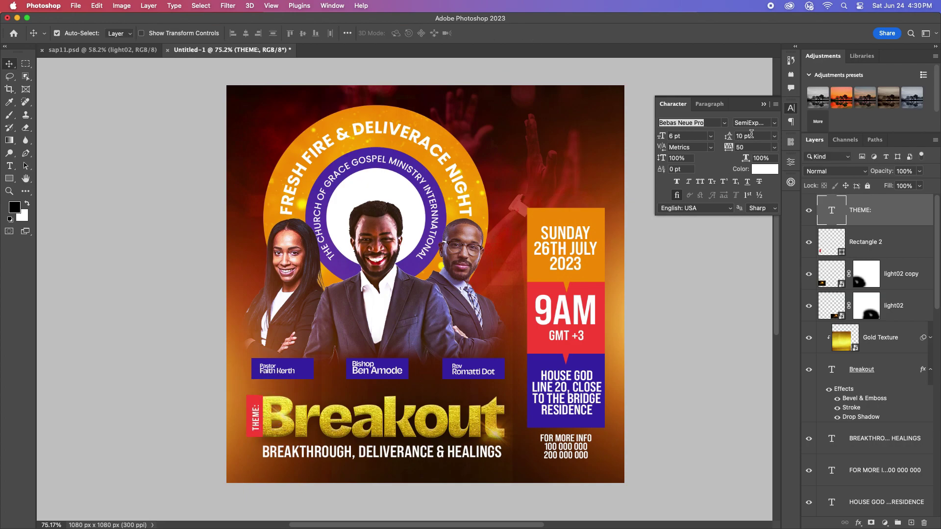
click(754, 122)
click(768, 224)
scroll(514, 337, down, 2)
click(763, 105)
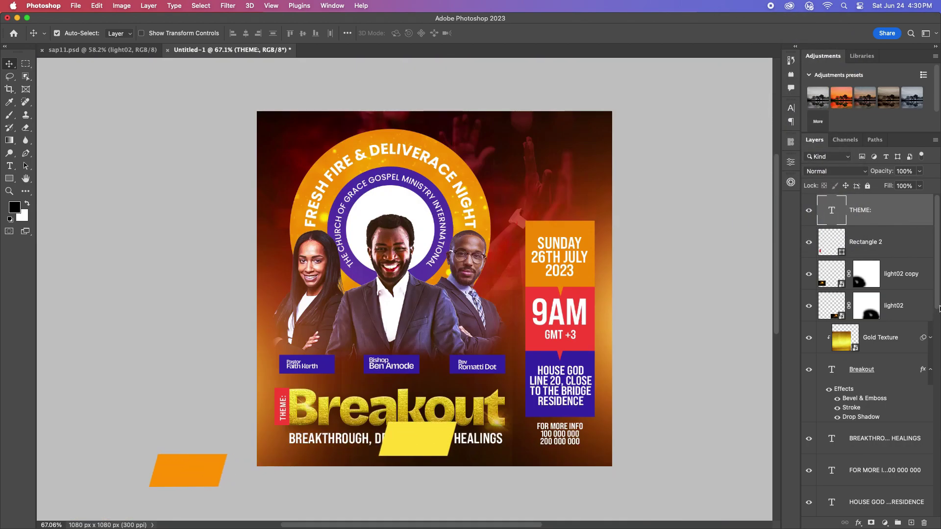
Step: Group the rectangle, THEME: and column layers down to Rectangle 1 into a group named Text
click(896, 243)
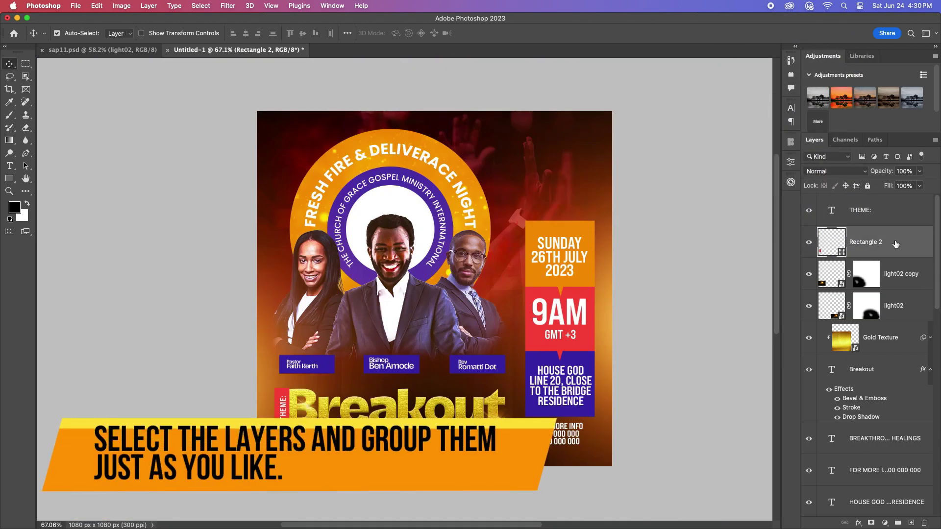
click(892, 221)
scroll(896, 294, down, 10)
click(893, 384)
scroll(893, 383, down, 2)
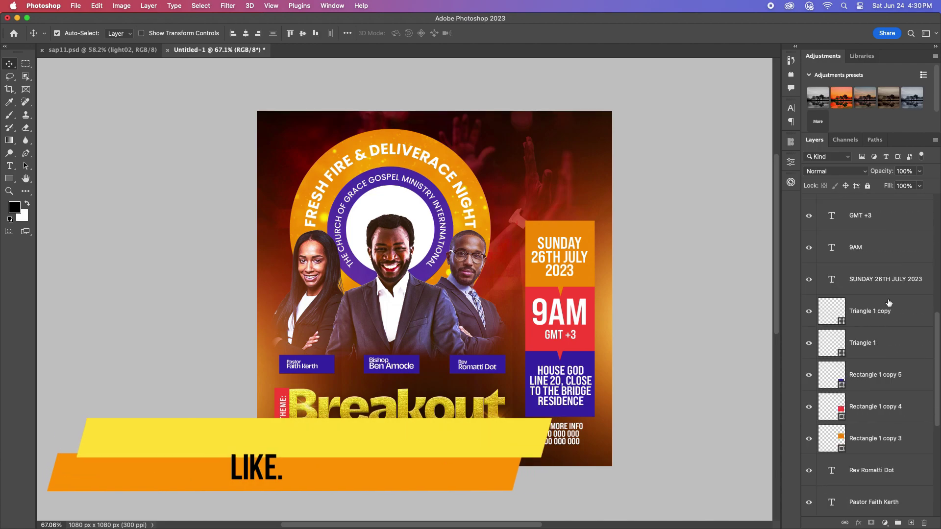
scroll(893, 383, down, 5)
shift+click(899, 442)
scroll(899, 442, down, 2)
drag(937, 460, 937, 402)
scroll(936, 402, down, 5)
shift+click(893, 441)
key(super+g)
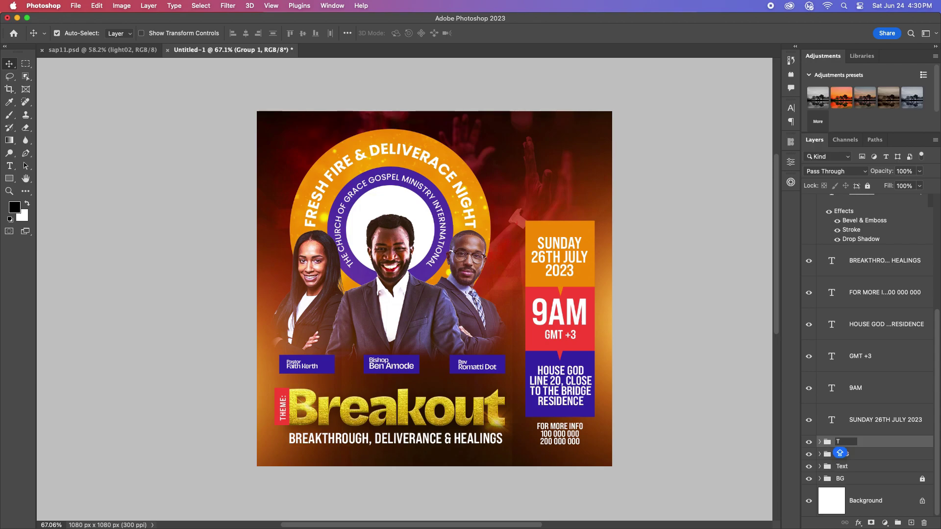
text(Text)
key(Return)
Step: Collapse the newest group and name it Text 2
click(876, 427)
scroll(937, 448, up, 10)
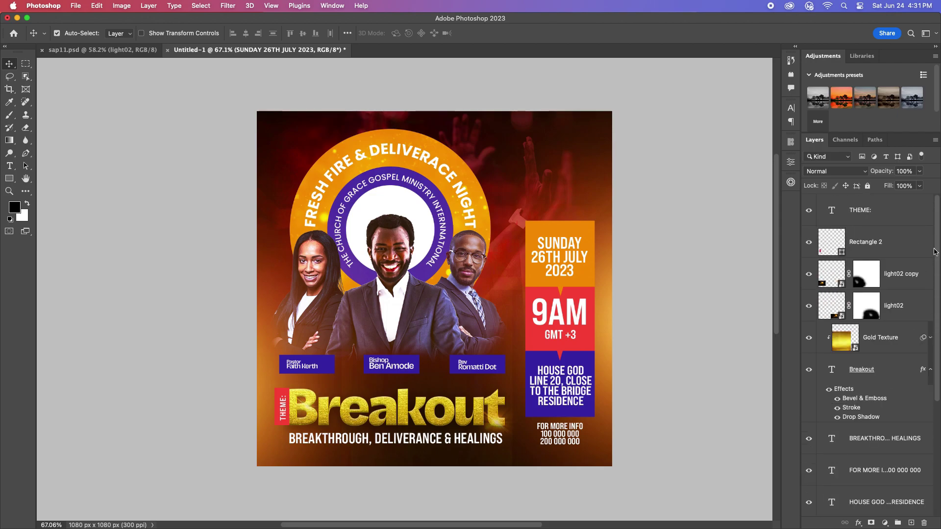
click(820, 200)
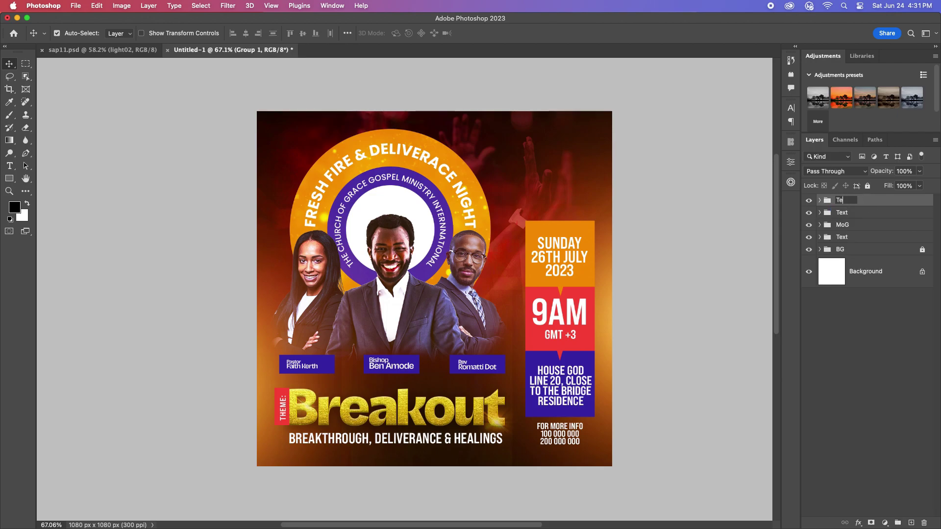
key(Return)
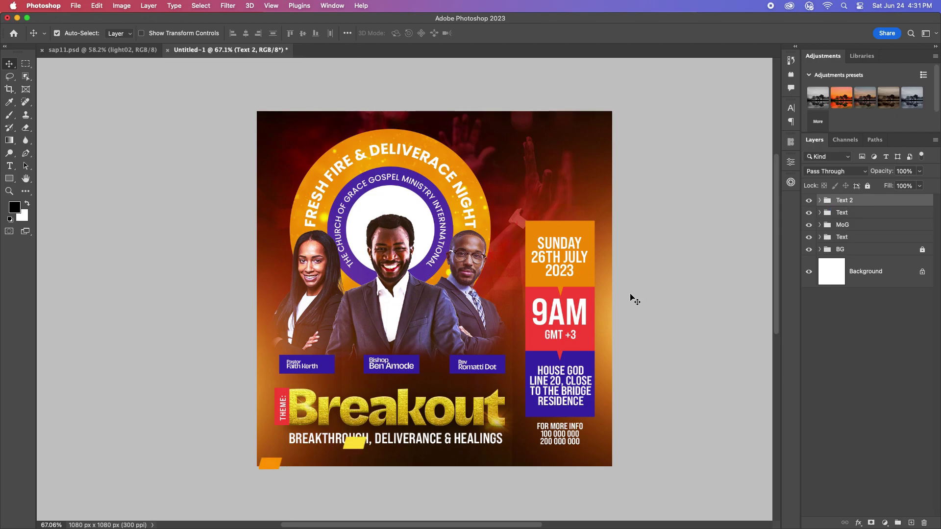
scroll(478, 227, right, 2)
Step: Add a Curves adjustment layer with an S-curve, lowering shadows and raising highlights
click(885, 523)
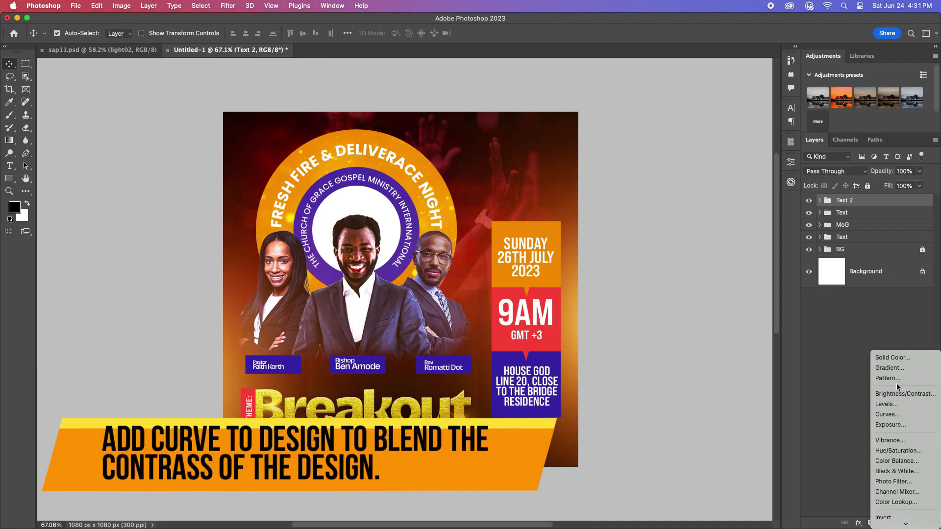
click(887, 414)
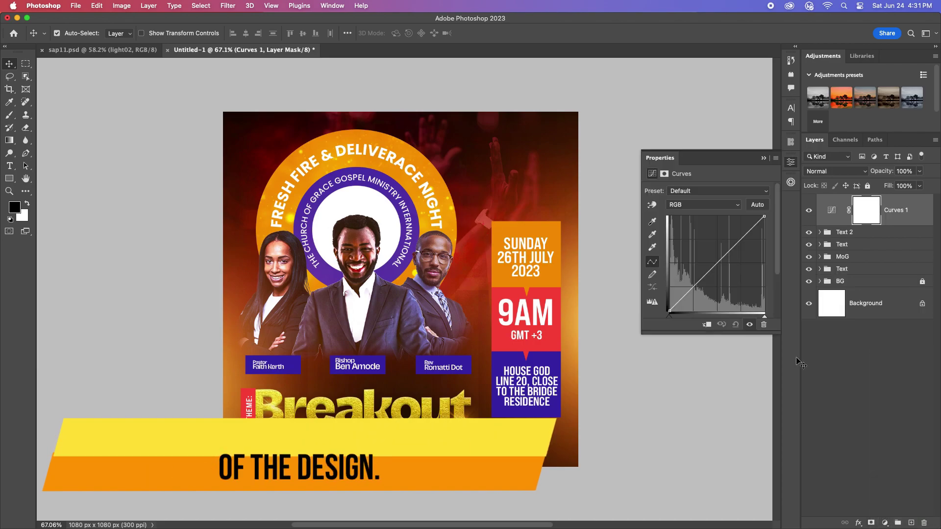
drag(699, 279, 703, 284)
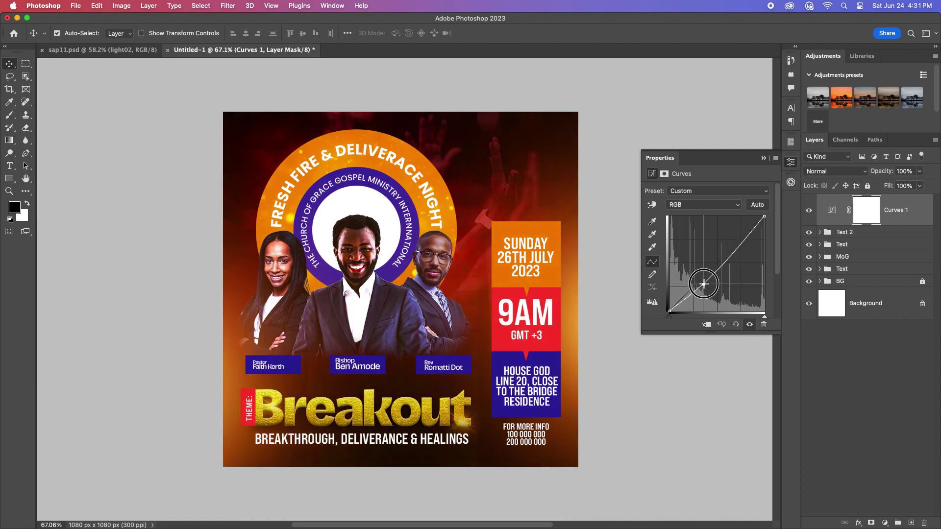
click(742, 242)
drag(743, 242, 743, 235)
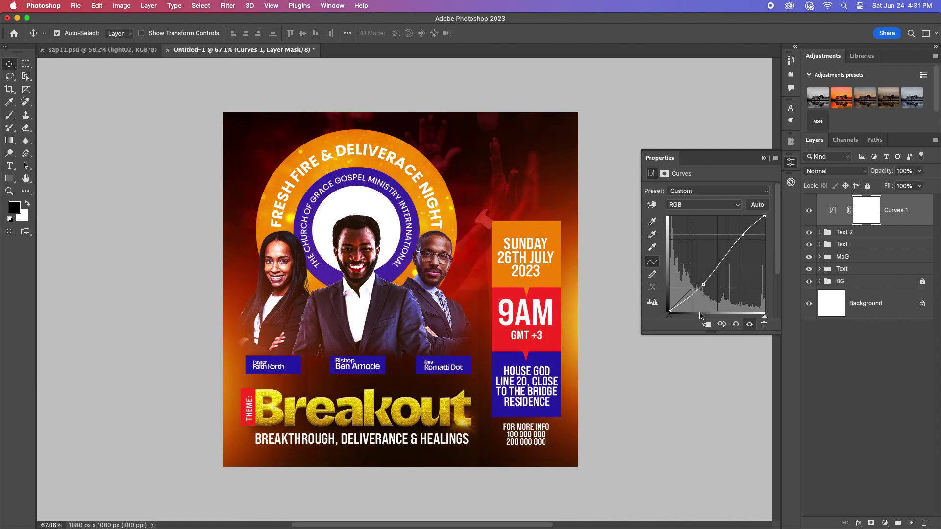
click(763, 160)
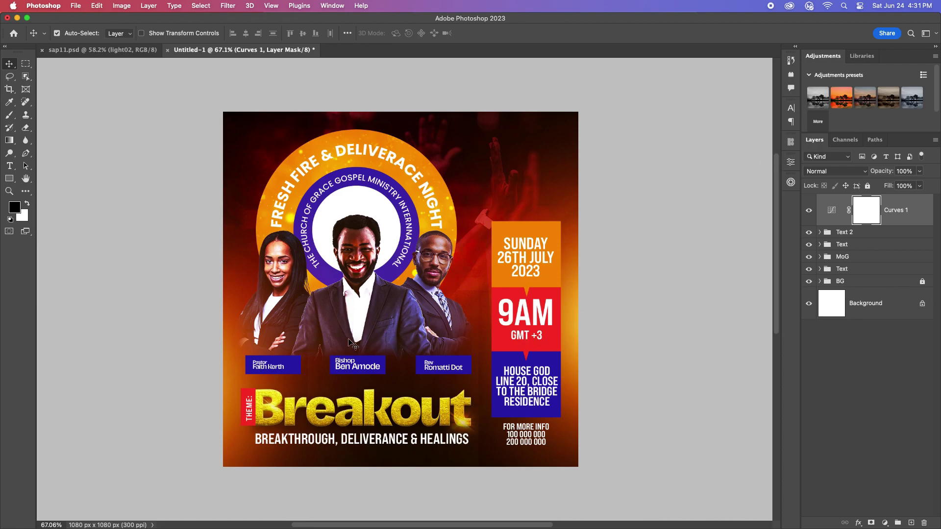
scroll(402, 318, up, 2)
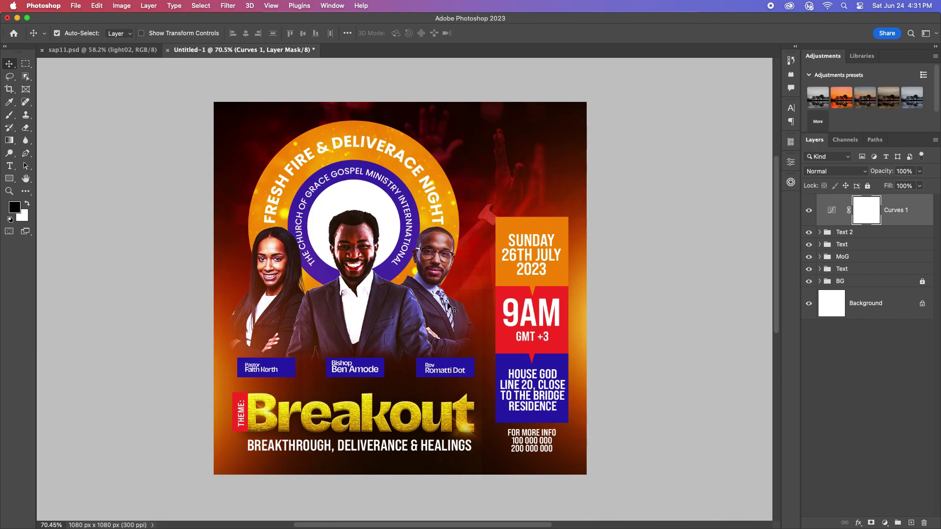
scroll(390, 321, up, 4)
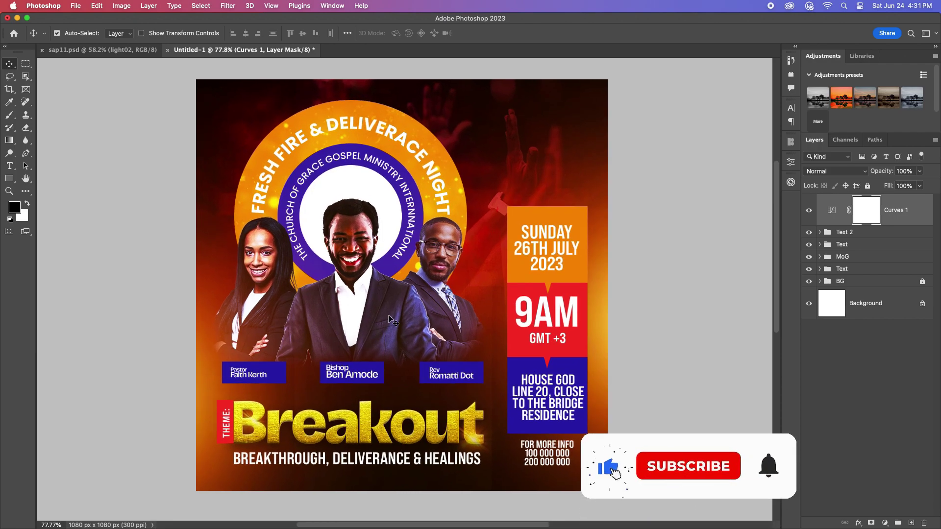
scroll(391, 321, up, 1)
click(808, 210)
click(808, 210)
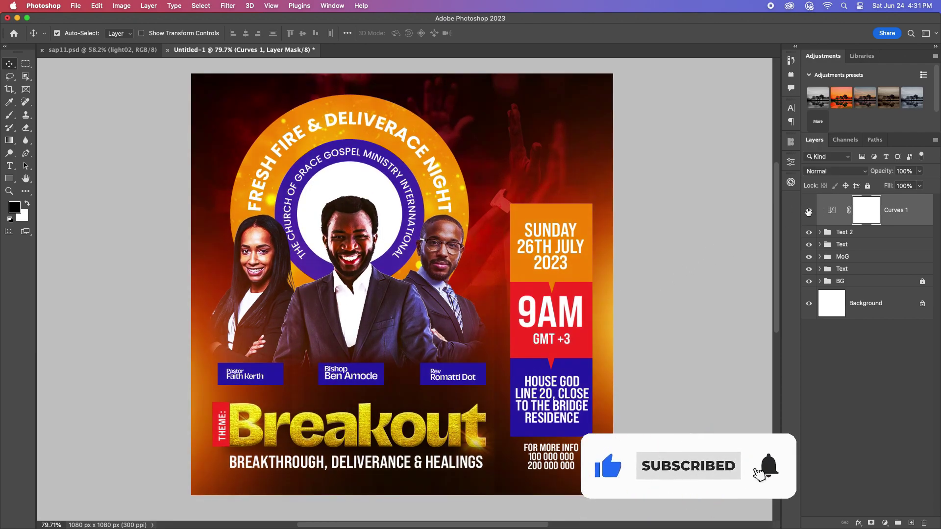